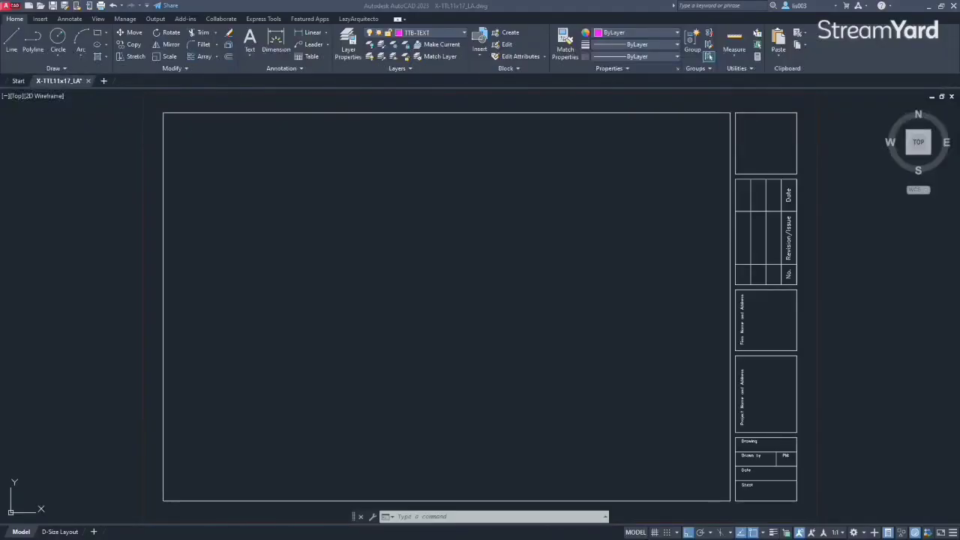
Step: Pan and zoom in on the title block's lower rows, framing the empty Sheet box
middle_click_drag(836, 400, 666, 328)
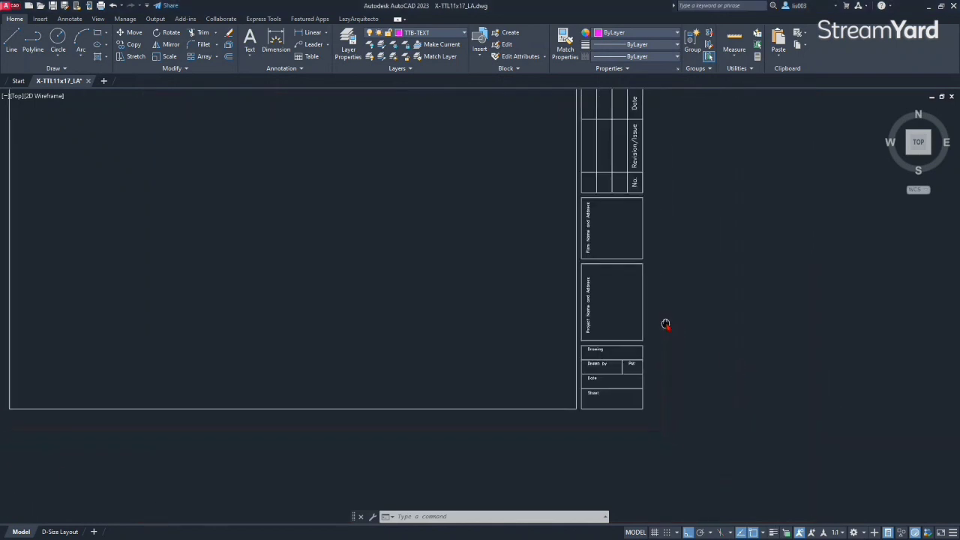
scroll(597, 401, "up", 3)
scroll(597, 402, "up", 2)
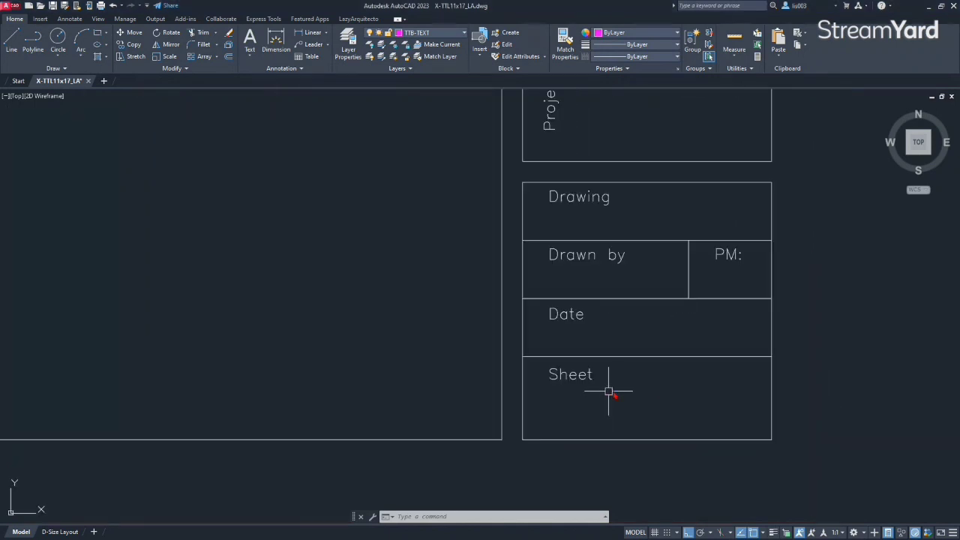
middle_click_drag(610, 390, 536, 418)
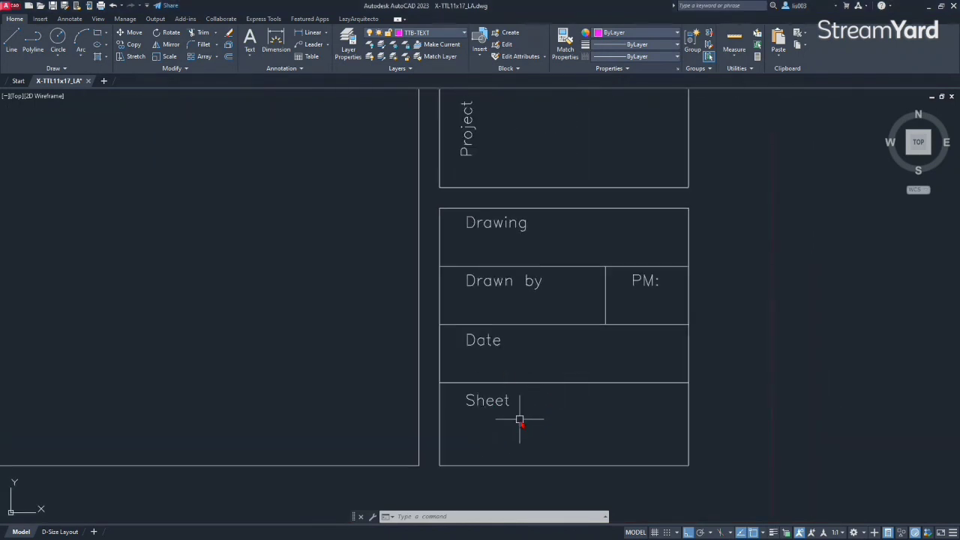
mouse_move(522, 390)
middle_mouse_down()
mouse_move(454, 375)
mouse_move(397, 405)
middle_mouse_up()
scroll(455, 391, "up", 2)
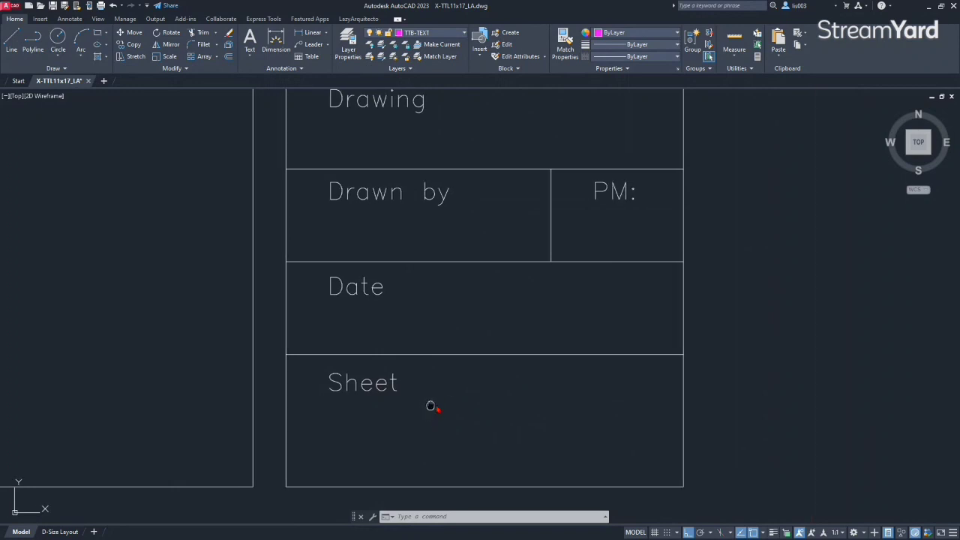
middle_click_drag(429, 403, 446, 409)
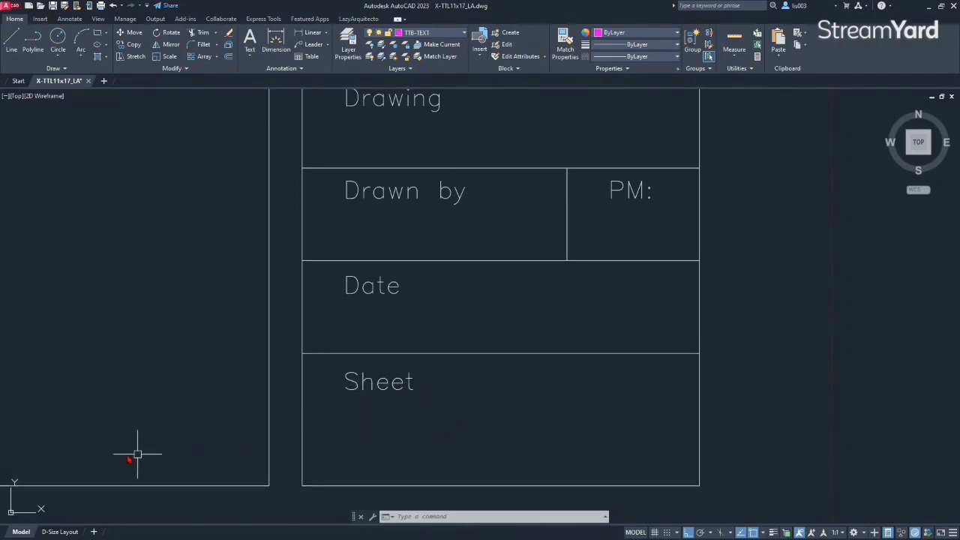
mouse_move(54, 530)
Step: Define a FIELD using SystemVariable CTAB (All category) with Uppercase format
type("FIELD")
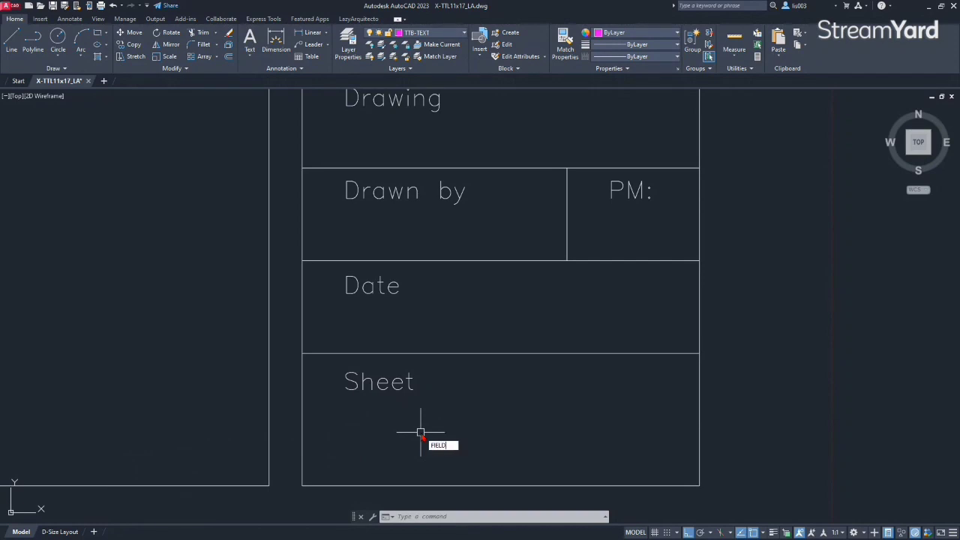
key("Return")
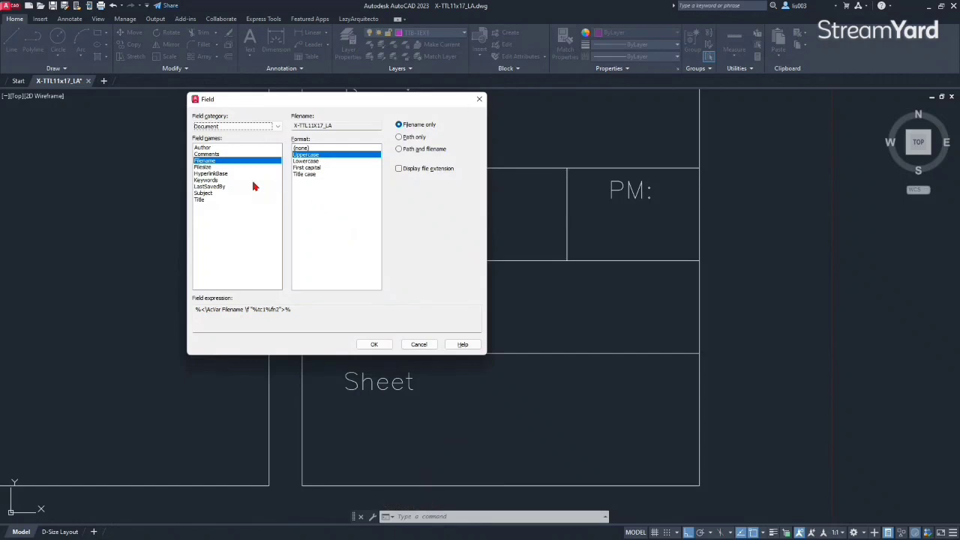
left_click(214, 126)
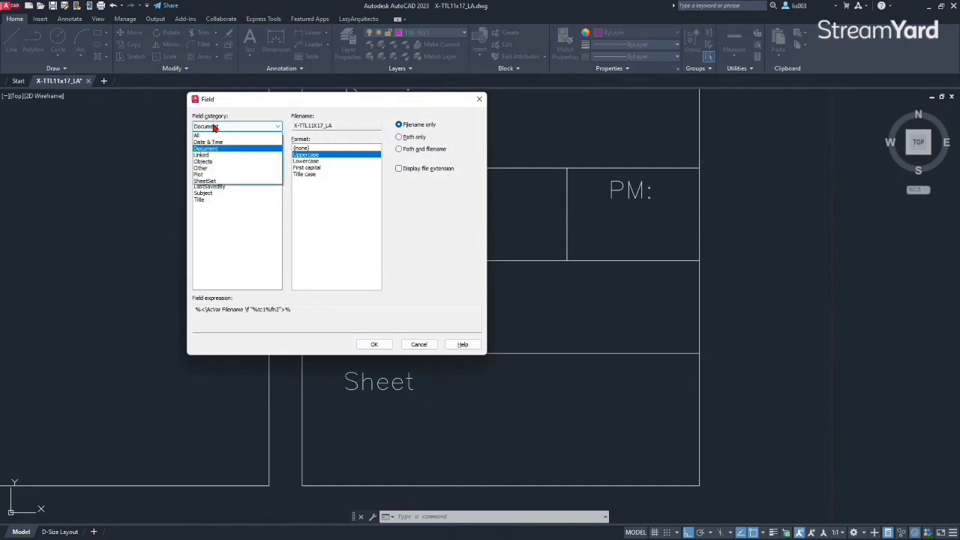
left_click(213, 136)
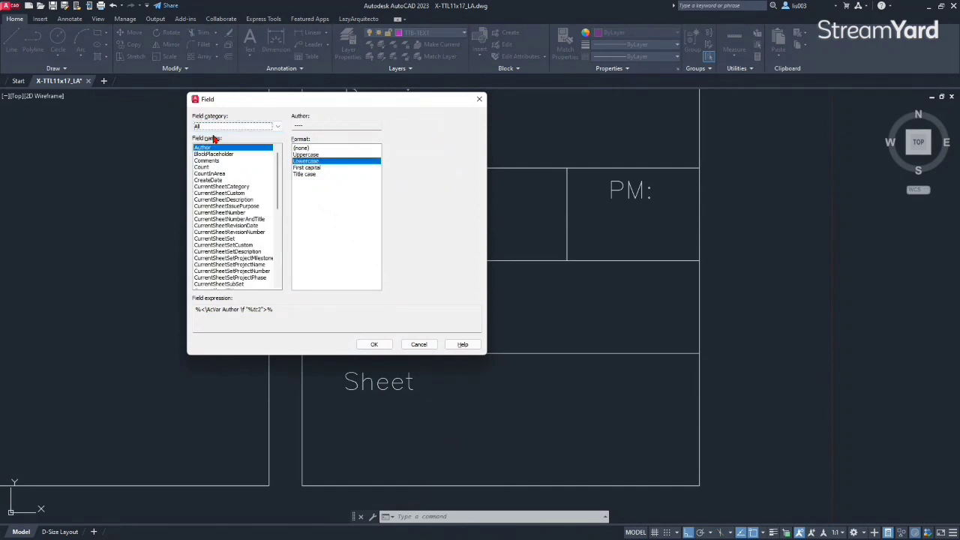
left_click(214, 219)
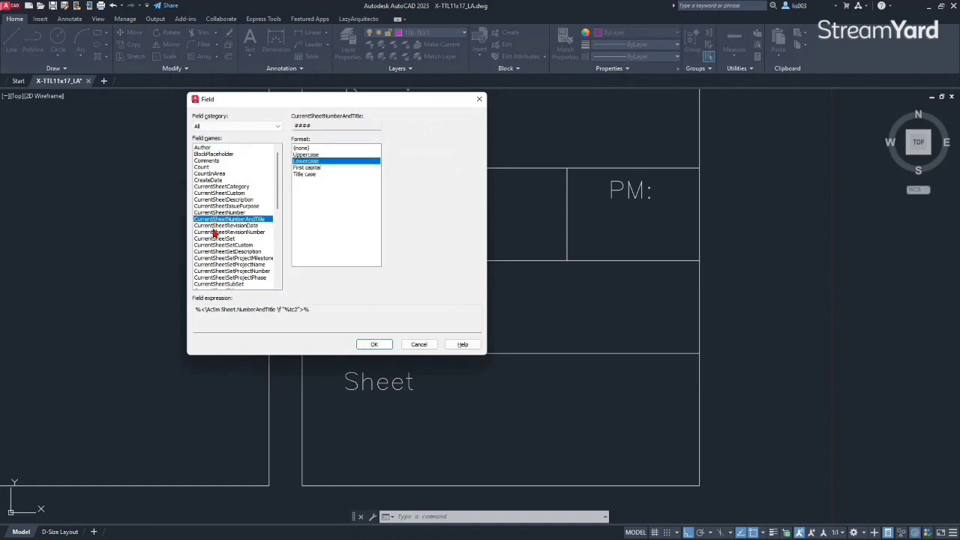
key("s")
key("s")
key("s")
key("s")
key("s")
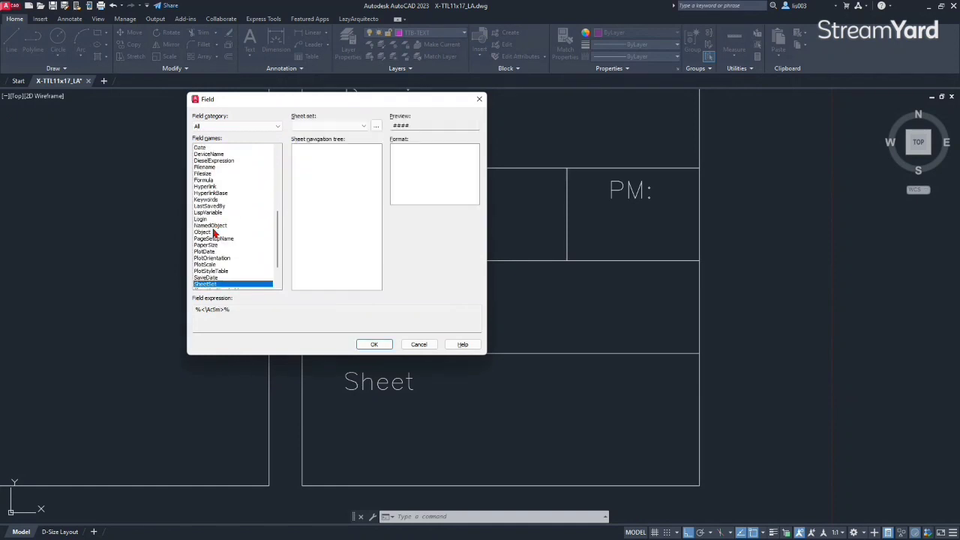
key("s")
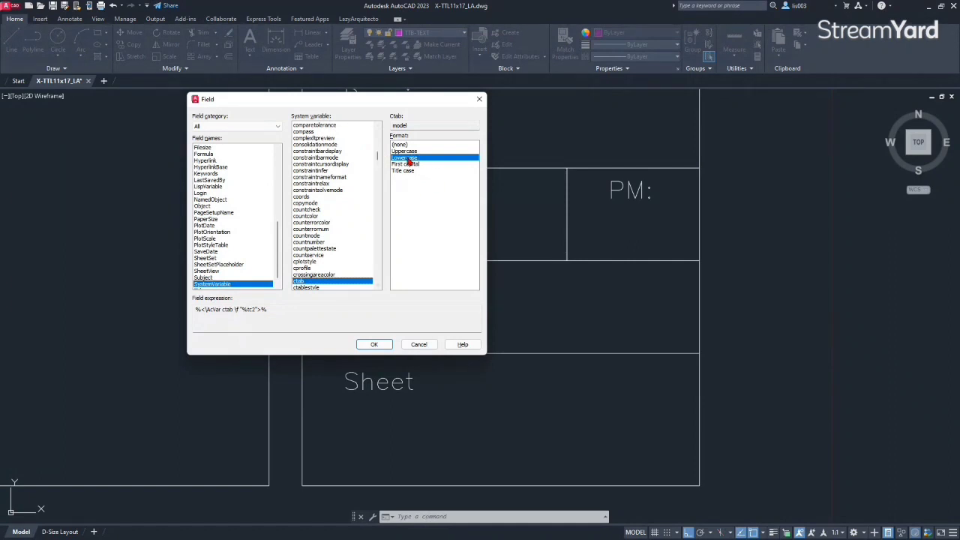
left_click(408, 152)
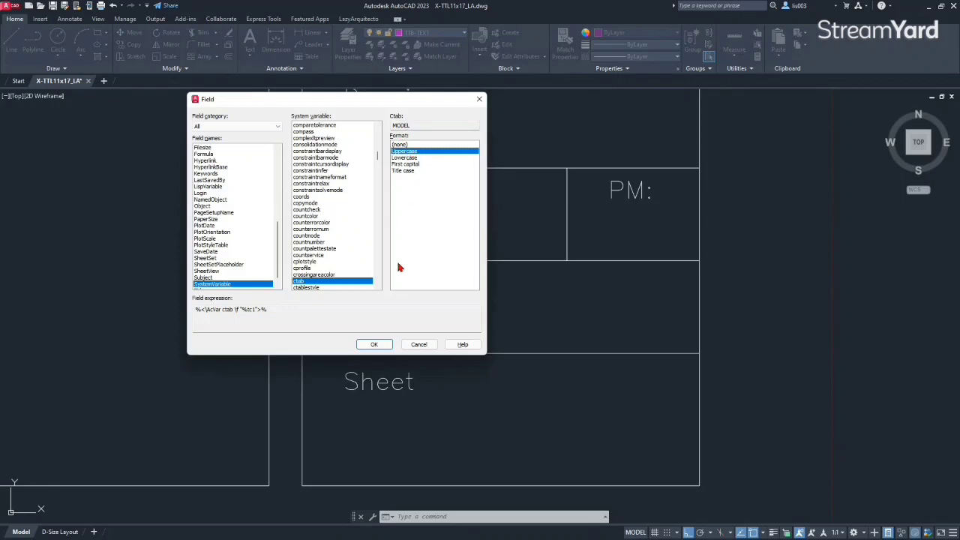
left_click(374, 345)
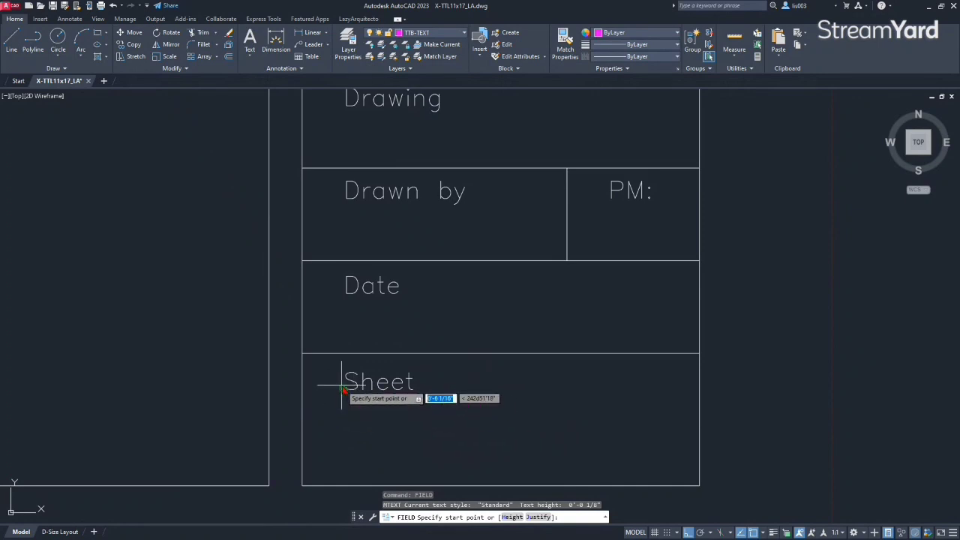
Step: Toggle Ortho with F8 and place the MODEL field under the Sheet label
key("F8")
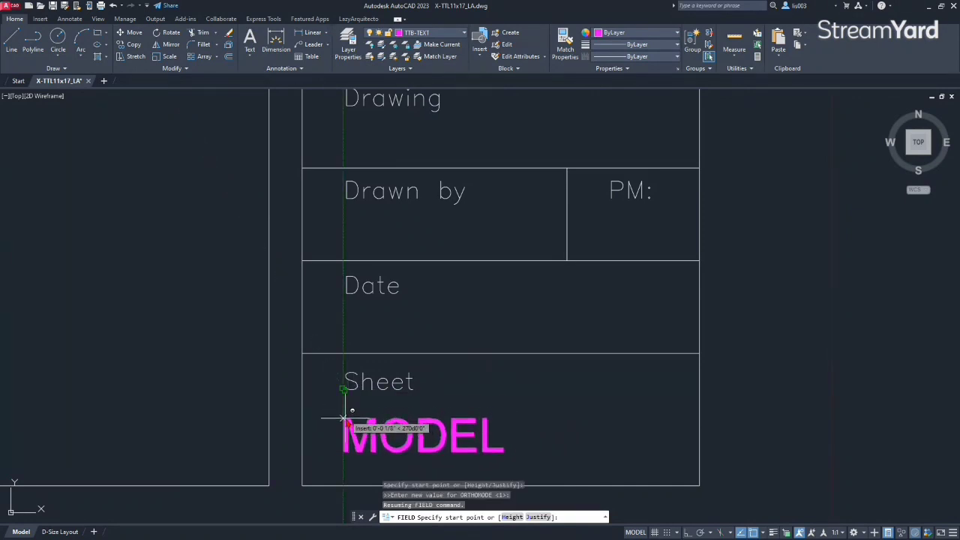
left_click(346, 418)
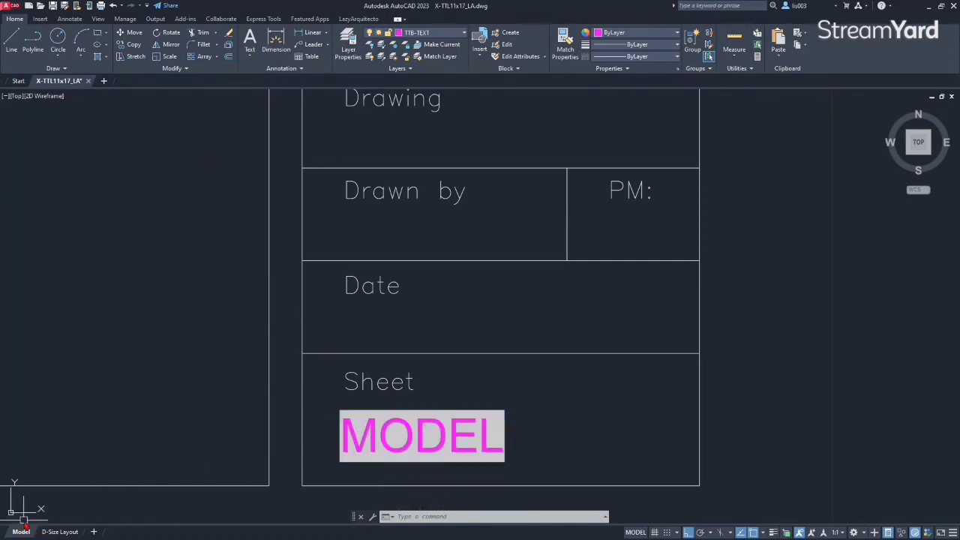
mouse_move(398, 464)
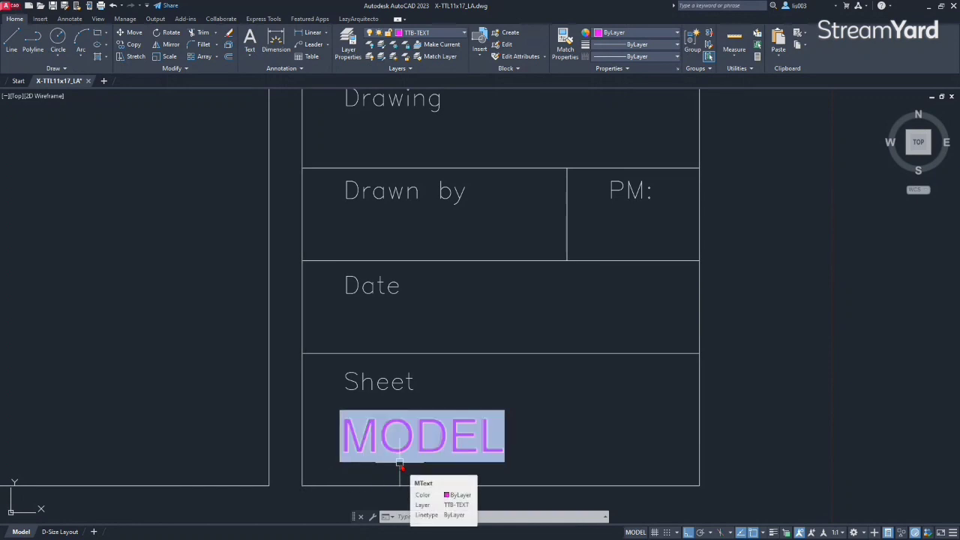
Step: Zoom and pan to centre the title block's empty Date box
scroll(477, 450, "down", 2)
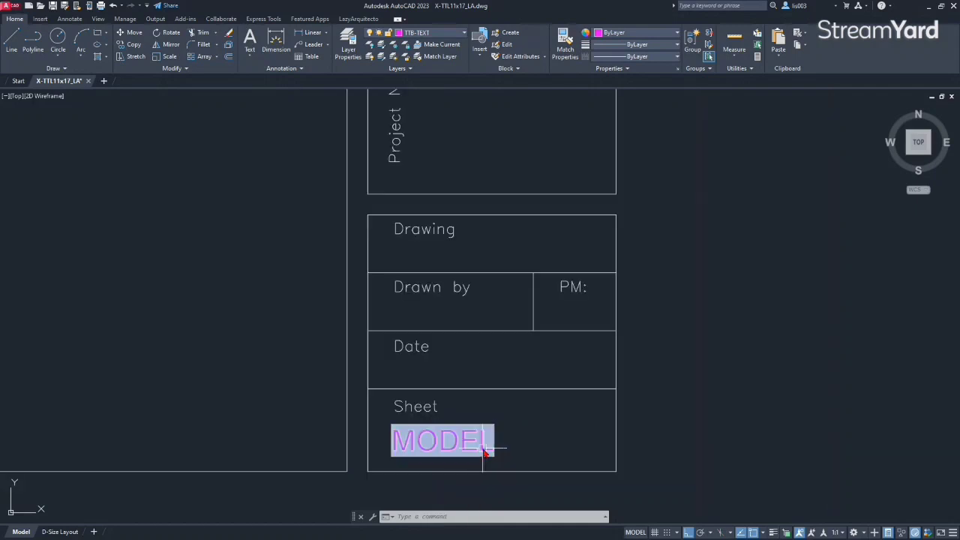
scroll(482, 443, "down", 2)
scroll(480, 398, "up", 2)
scroll(481, 399, "up", 2)
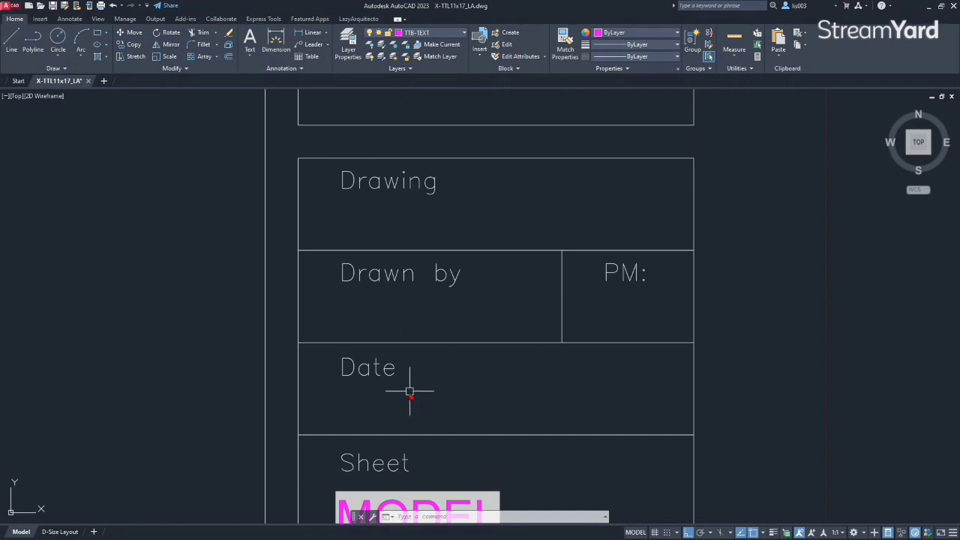
scroll(382, 368, "up", 2)
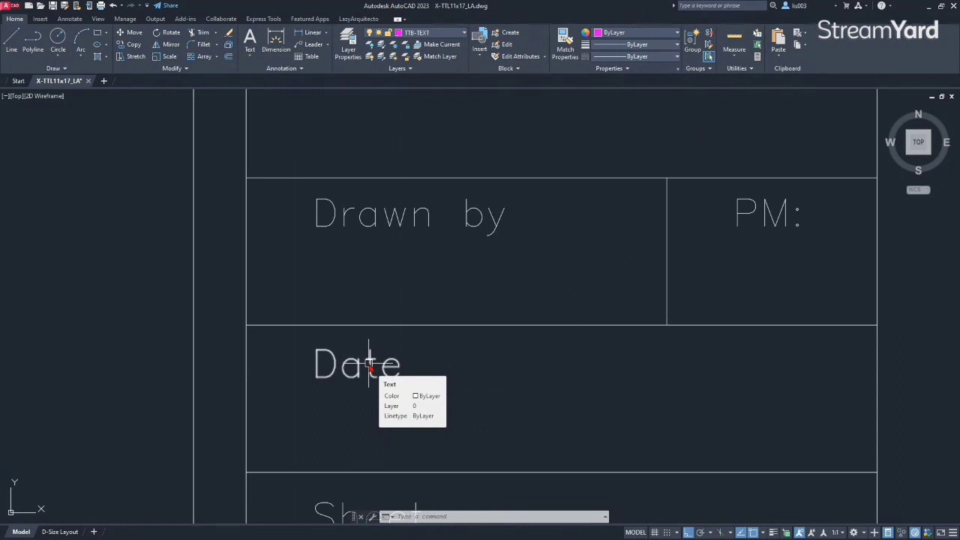
middle_click_drag(475, 372, 407, 377)
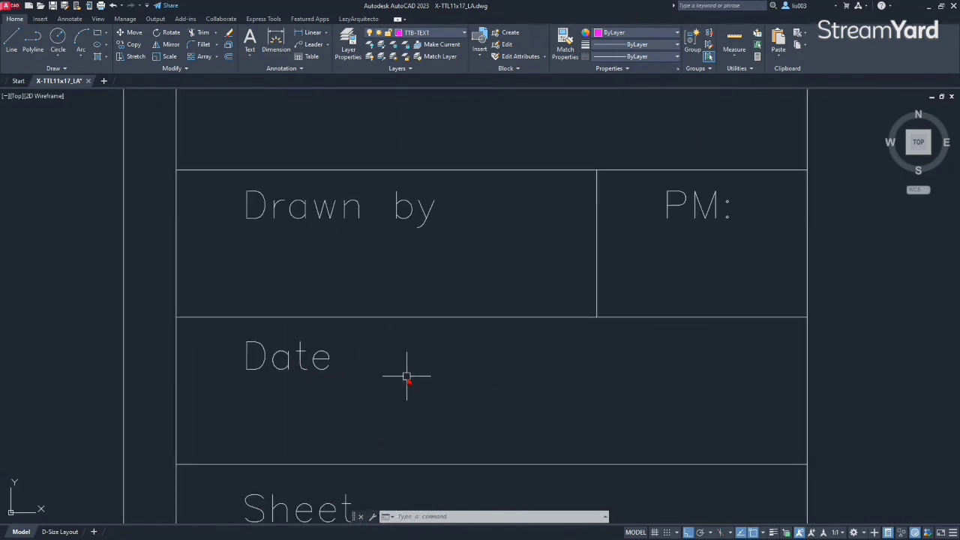
Step: Start a FIELD and choose SaveDate from the Date & Time category
type("FIELD")
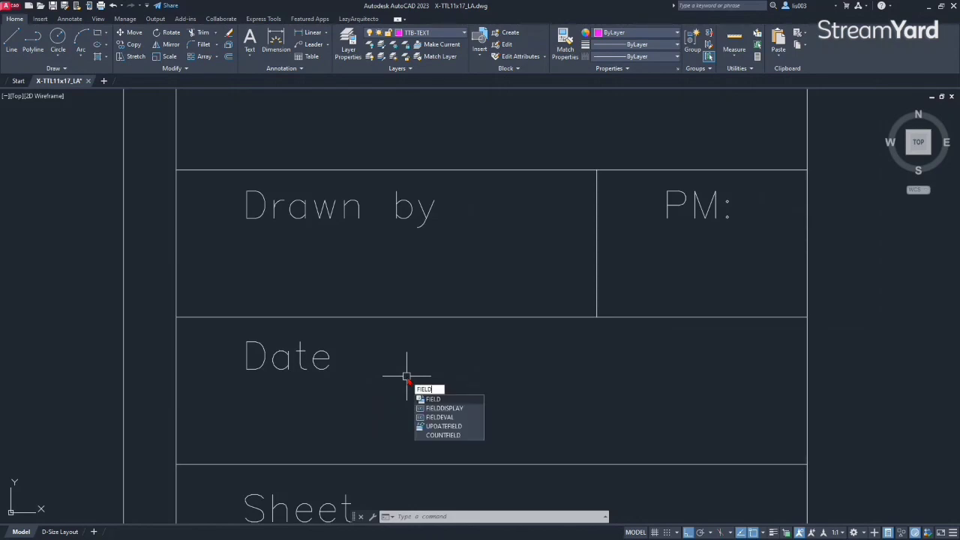
key("Return")
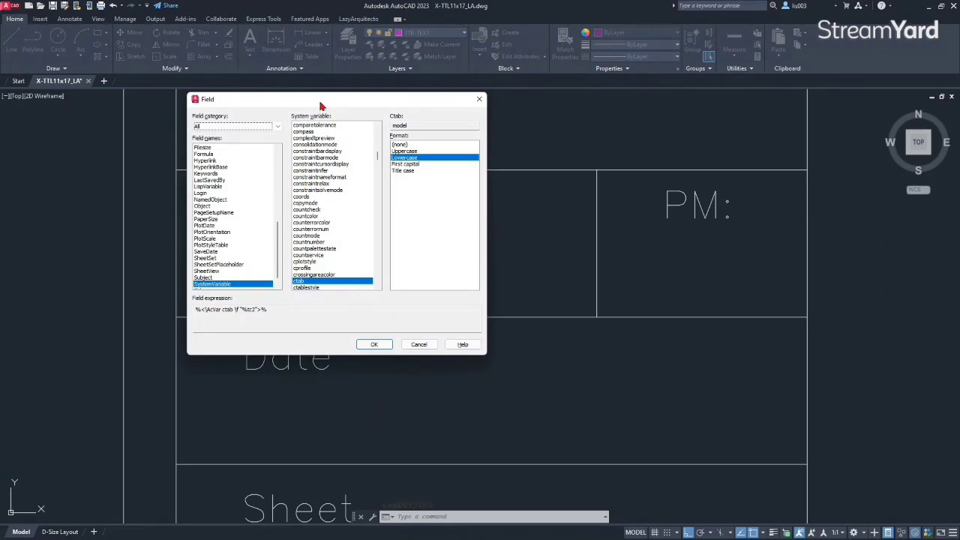
left_click(227, 129)
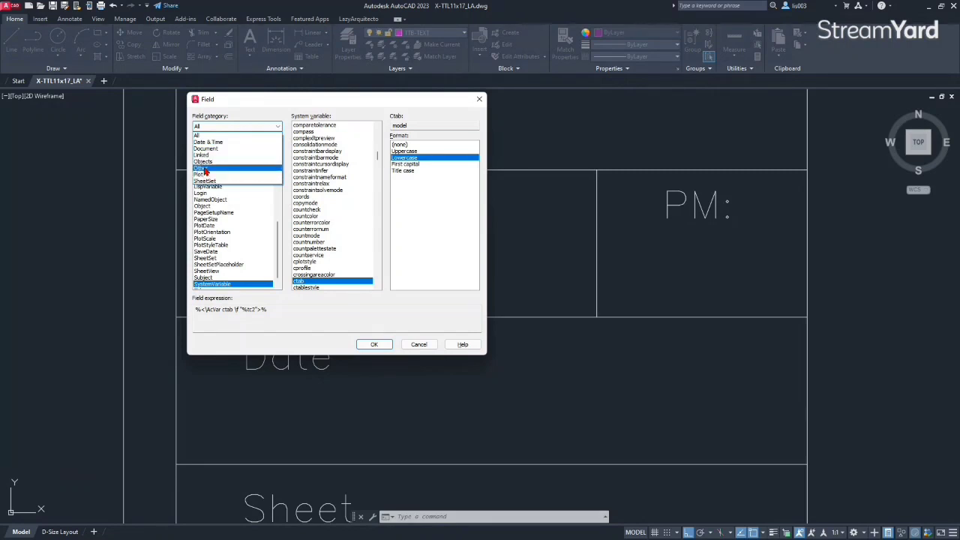
left_click(206, 149)
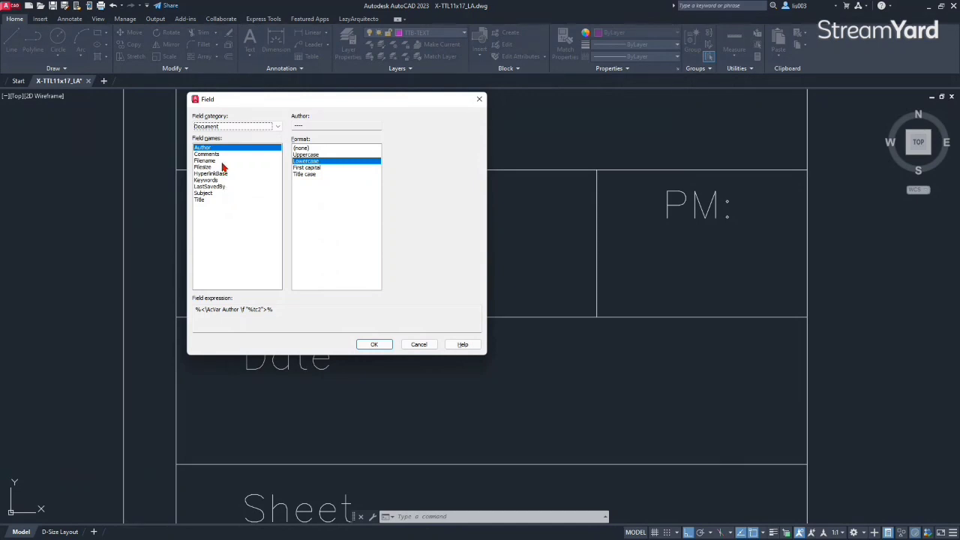
left_click(218, 127)
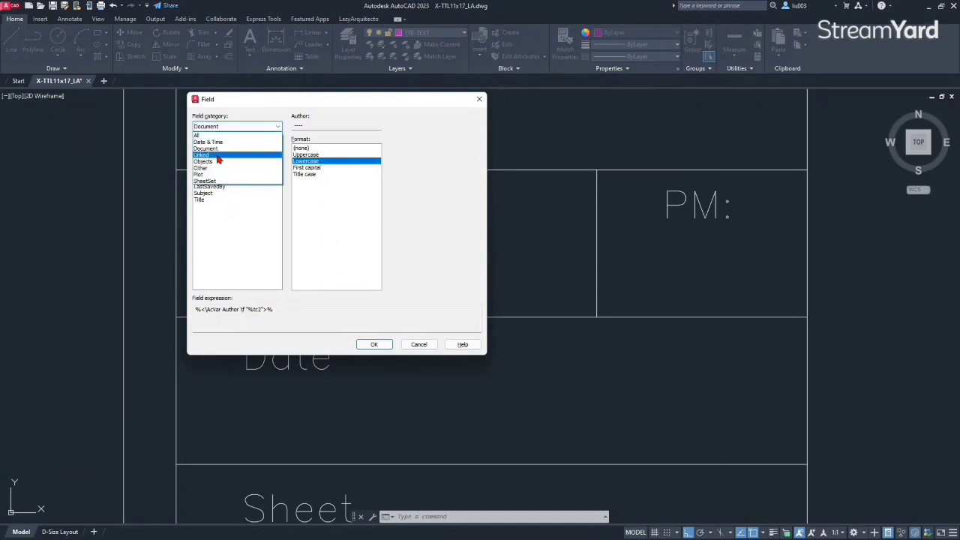
left_click(217, 144)
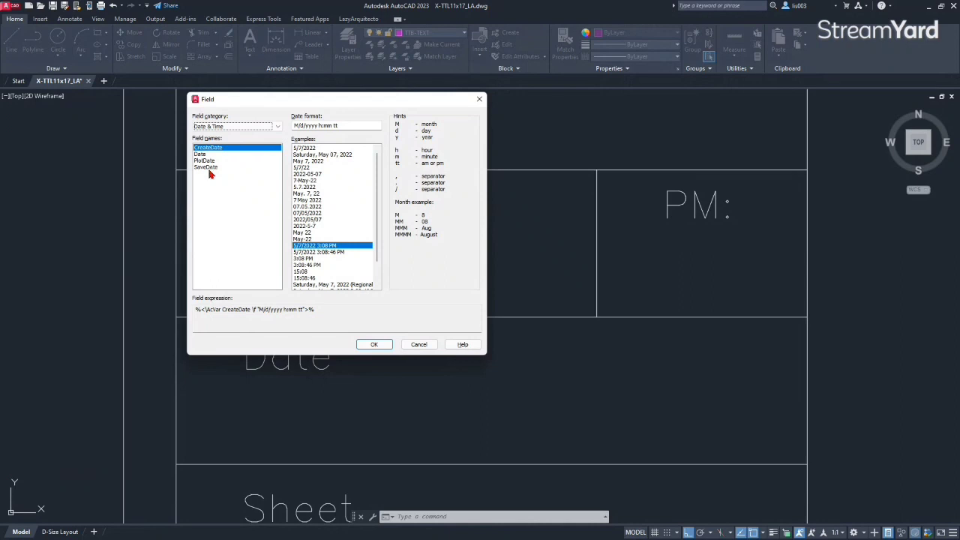
left_click(206, 168)
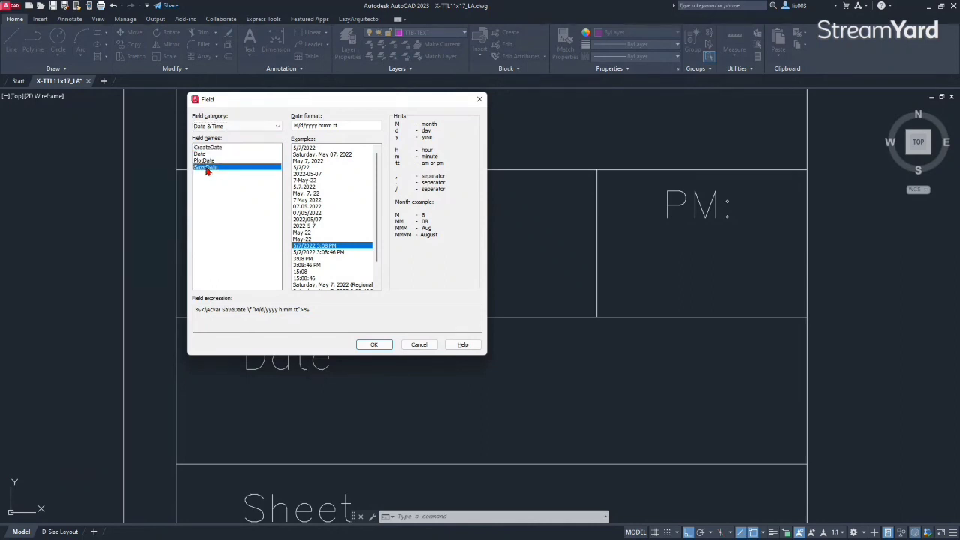
left_click(202, 161)
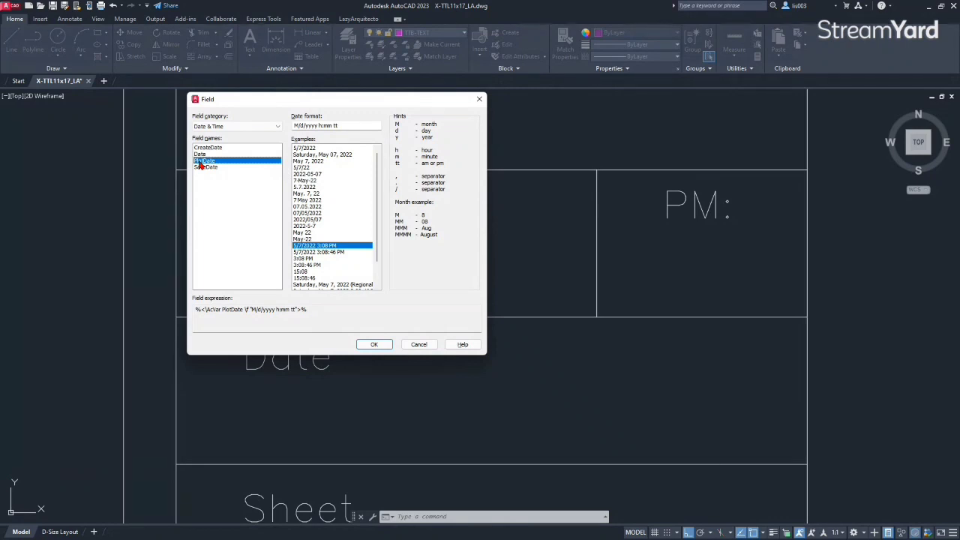
left_click(201, 167)
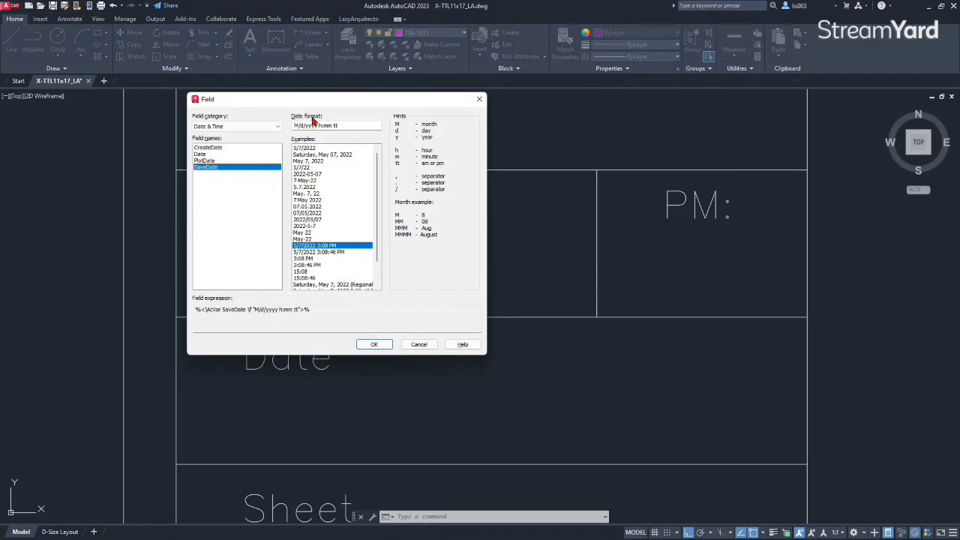
Step: Change the SaveDate format from yyyy-MM-dd to MM-dd-yyyy
left_click(316, 175)
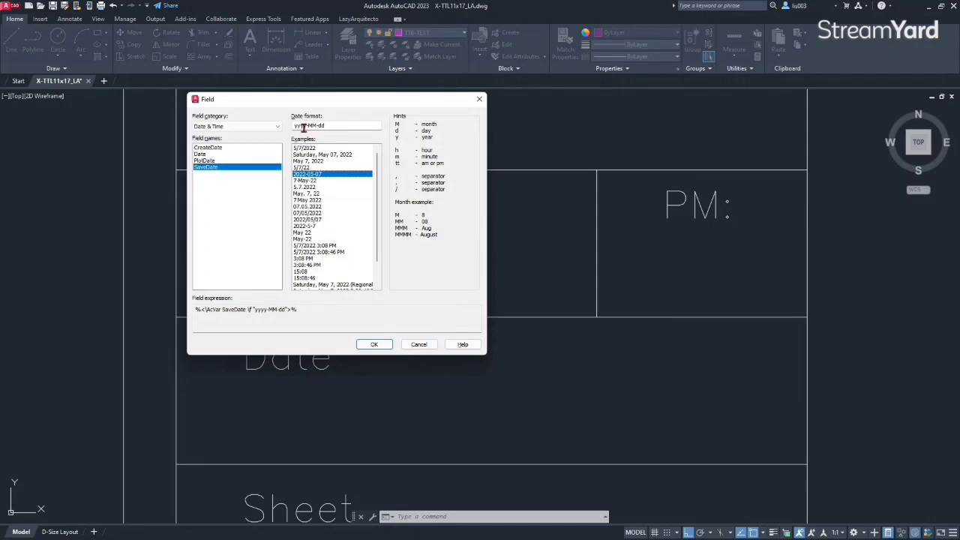
double_click(303, 126)
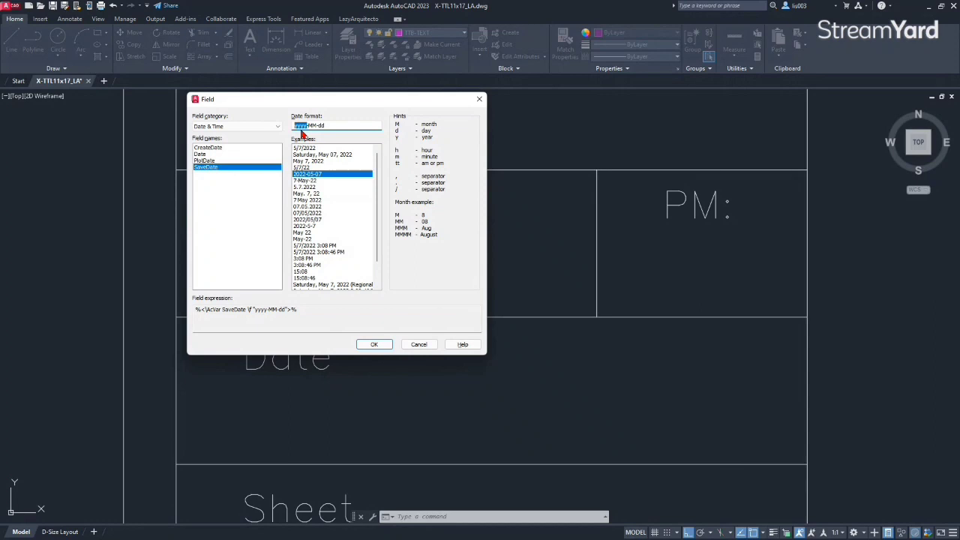
key("BackSpace")
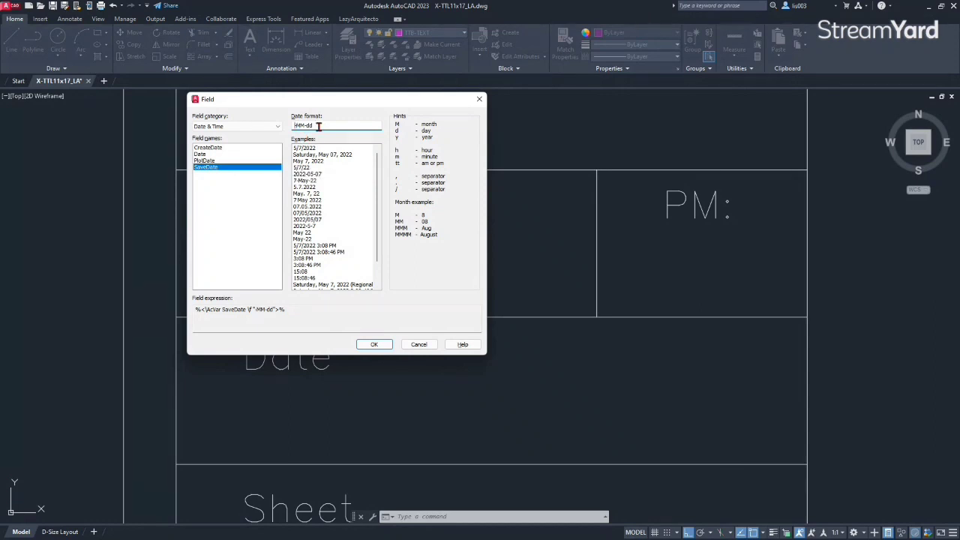
key("Delete")
type("-yyyy")
Step: Confirm the date field and place it, reading 05-07-2022, under the Date label with Ortho off
left_click(367, 345)
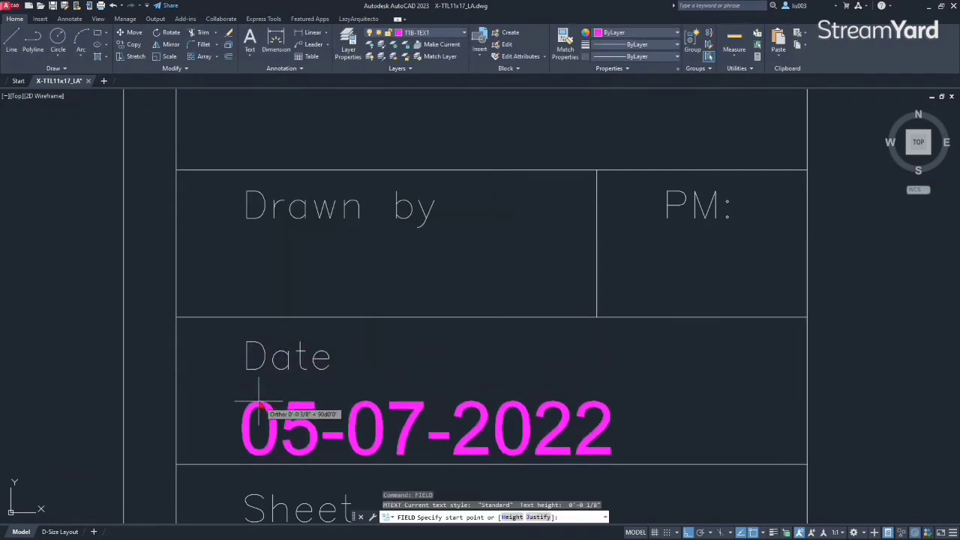
key("F8")
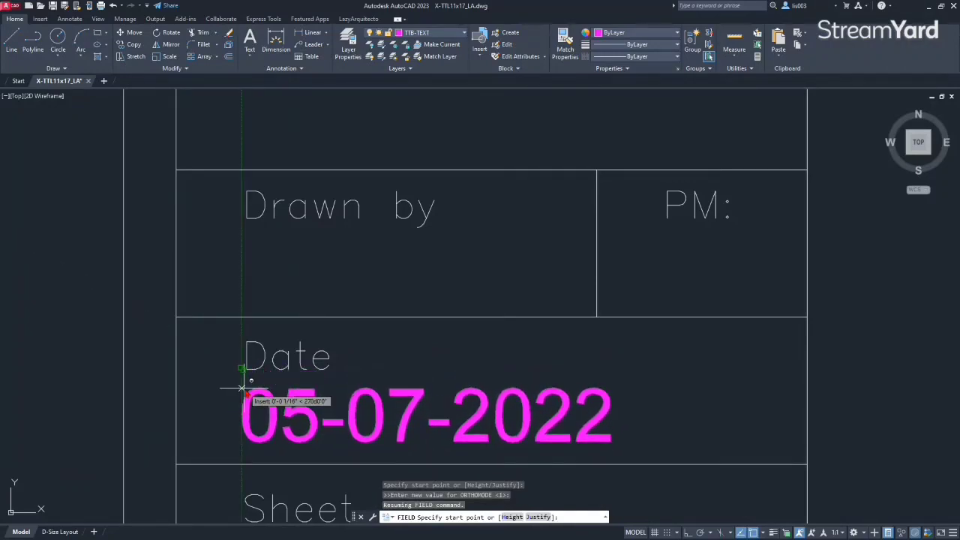
left_click(243, 390)
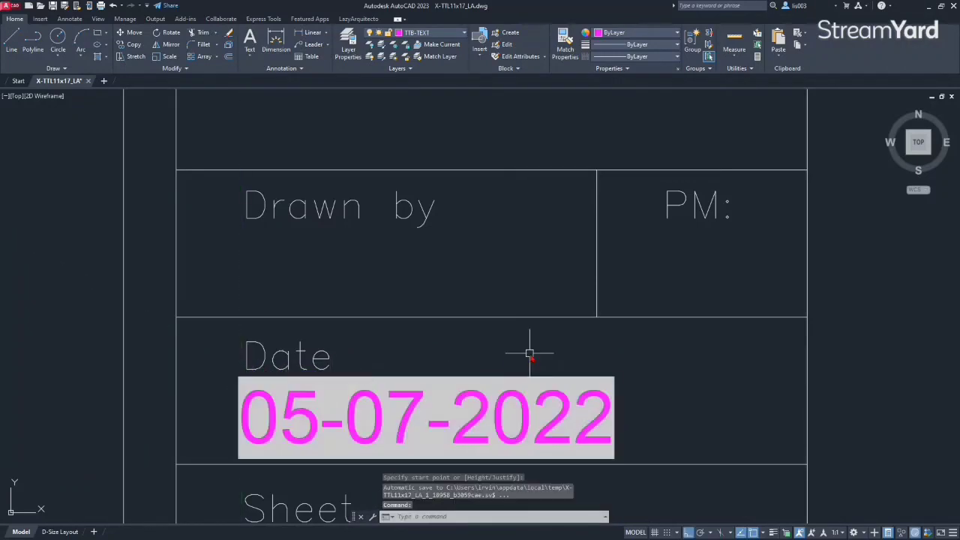
scroll(538, 353, "down", 6)
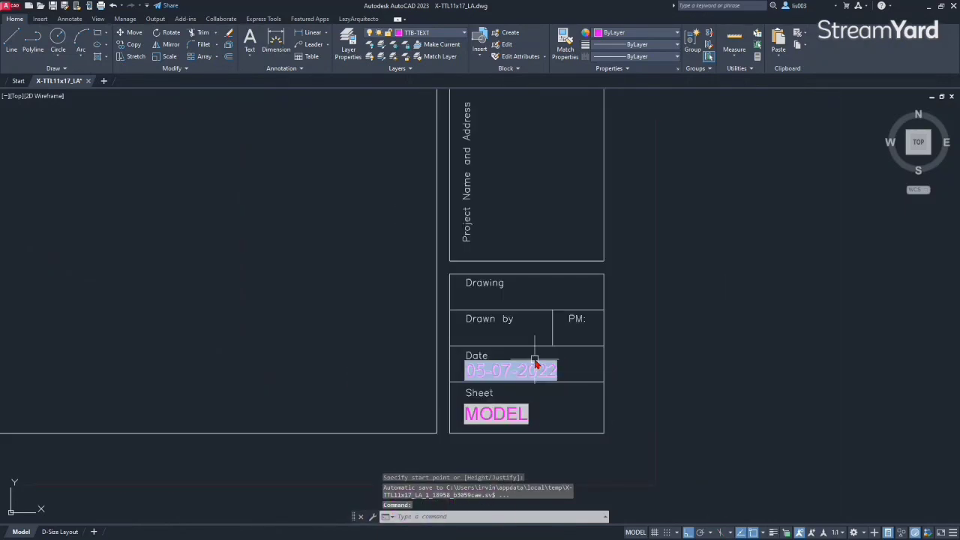
middle_click_drag(533, 343, 532, 368)
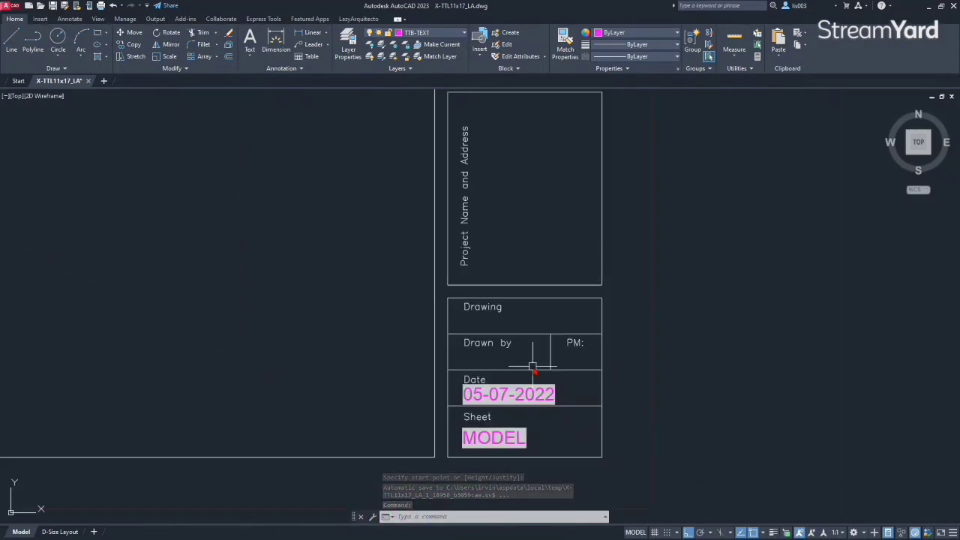
scroll(533, 381, "up", 2)
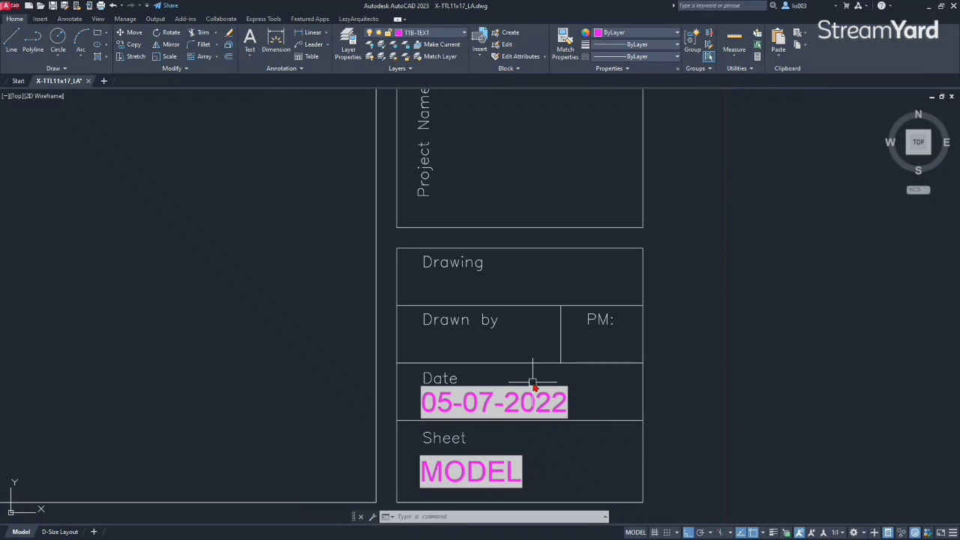
middle_click_drag(526, 354, 501, 414)
Step: Define an uppercase Author field from the Document category
scroll(510, 350, "up", 2)
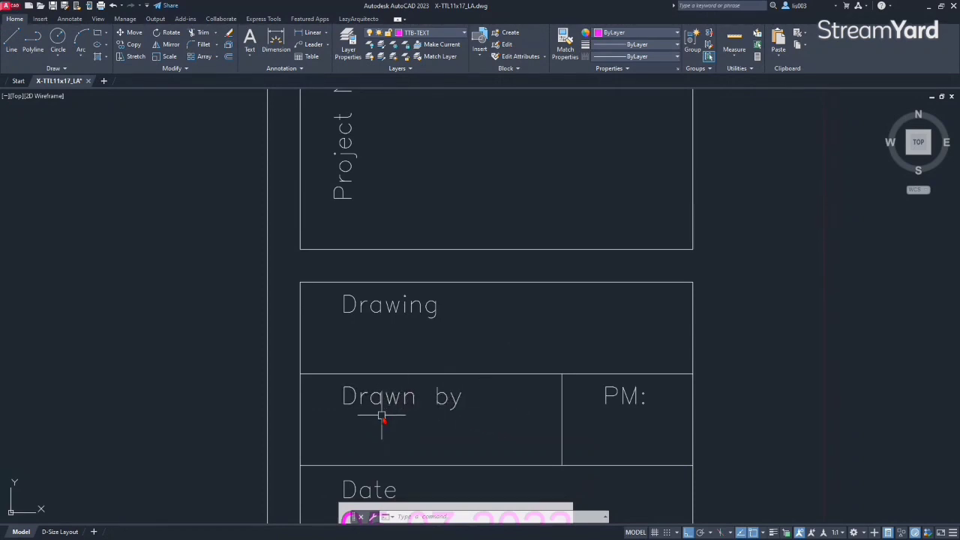
type("FIELD")
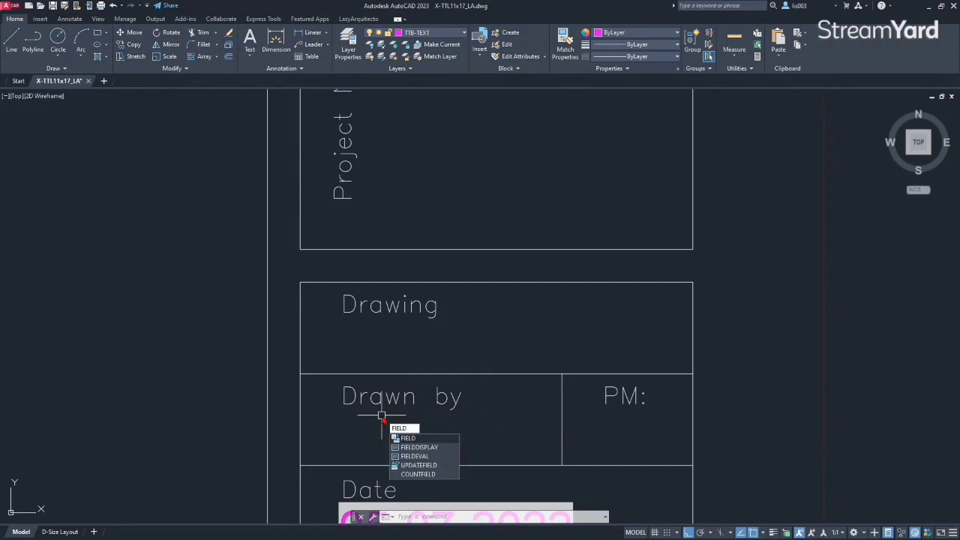
key("Return")
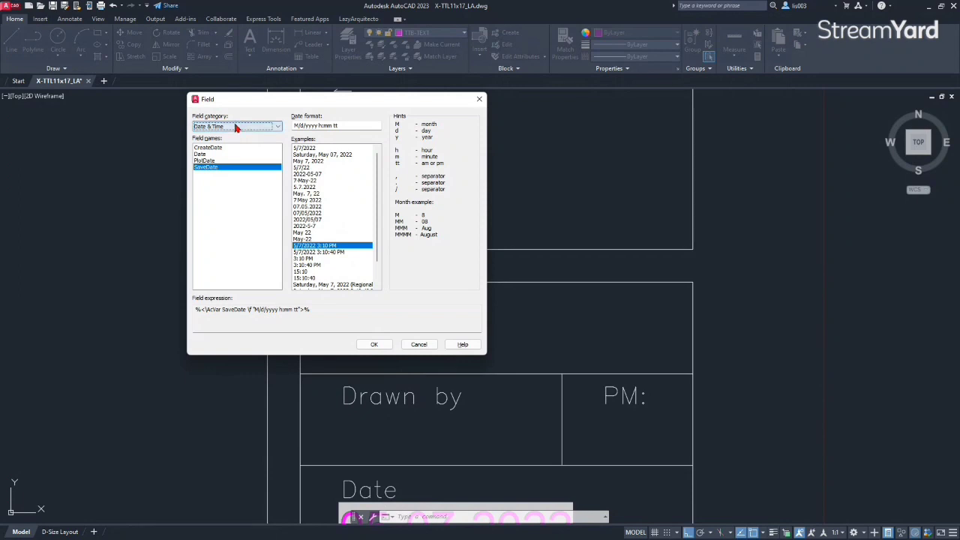
left_click(235, 126)
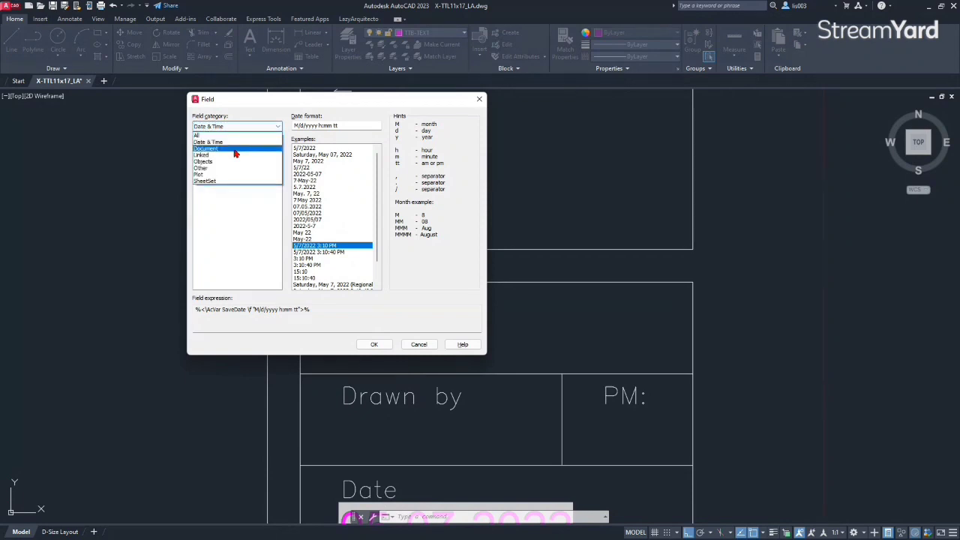
left_click(234, 150)
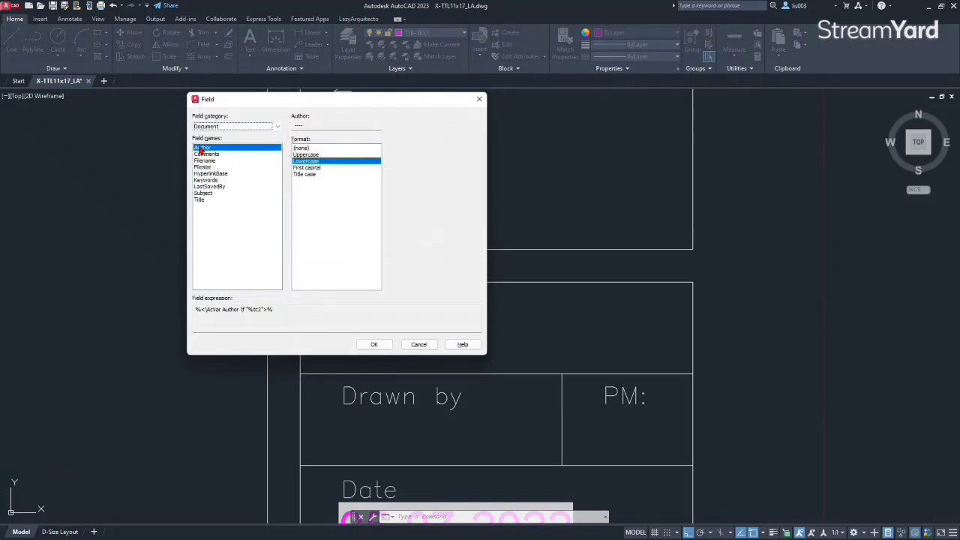
left_click(201, 149)
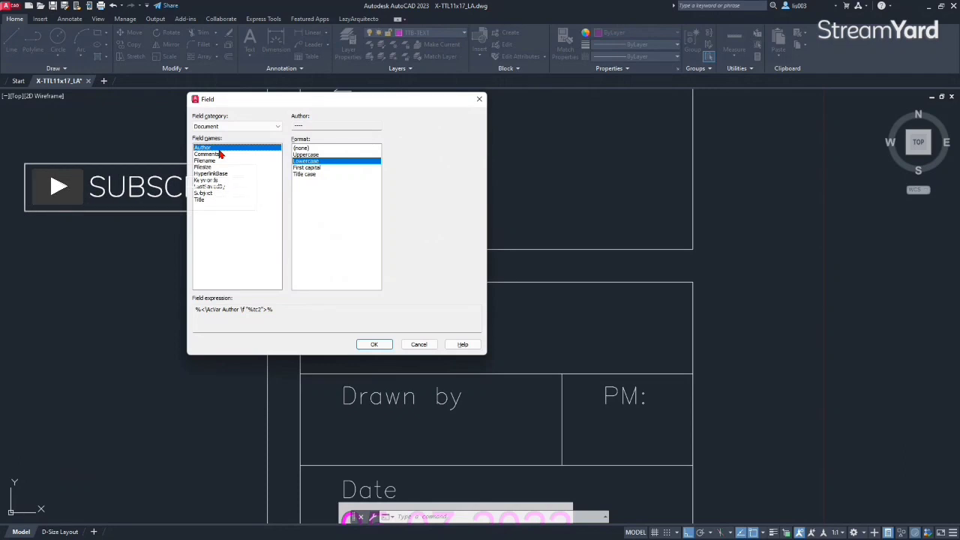
left_click(306, 155)
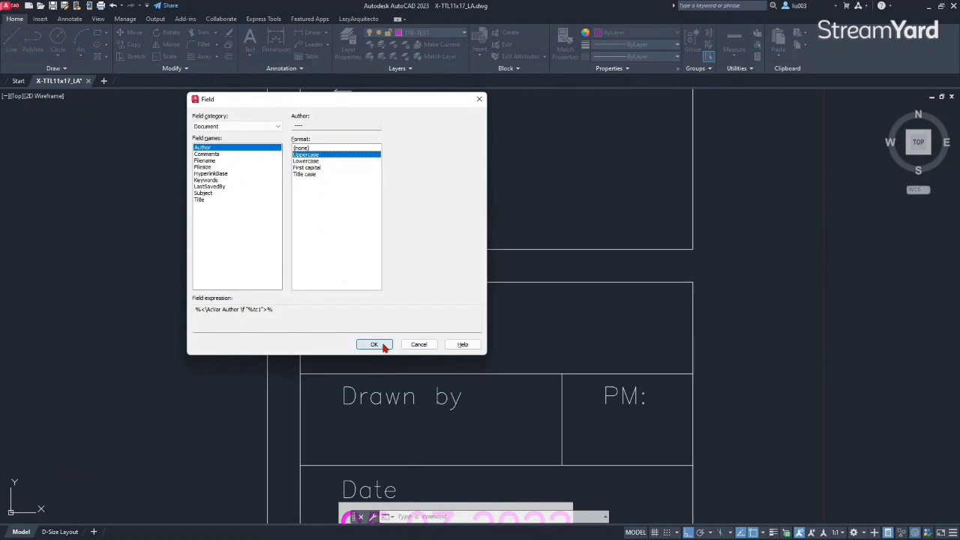
left_click(374, 344)
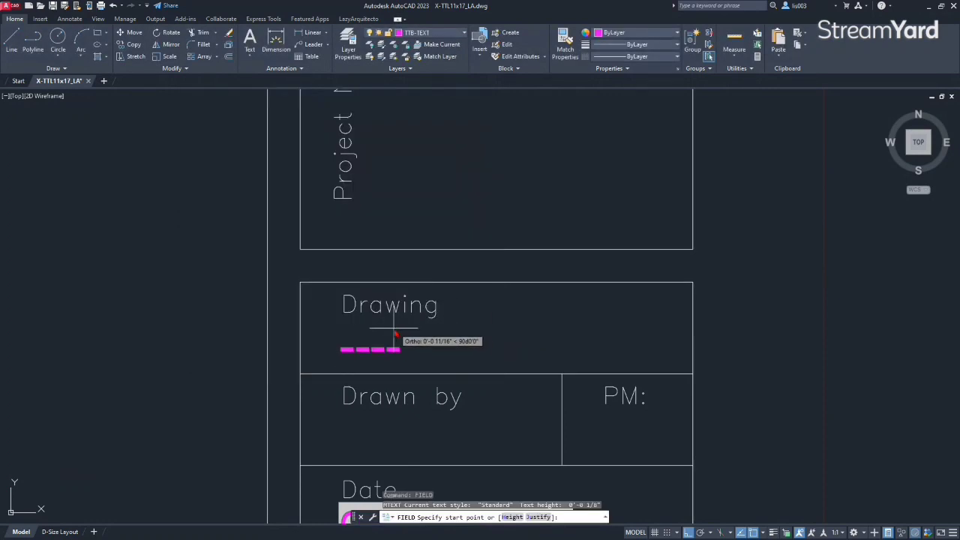
Step: With Ortho off, place the Author field, shown as ----, under the Drawn by label
key("F8")
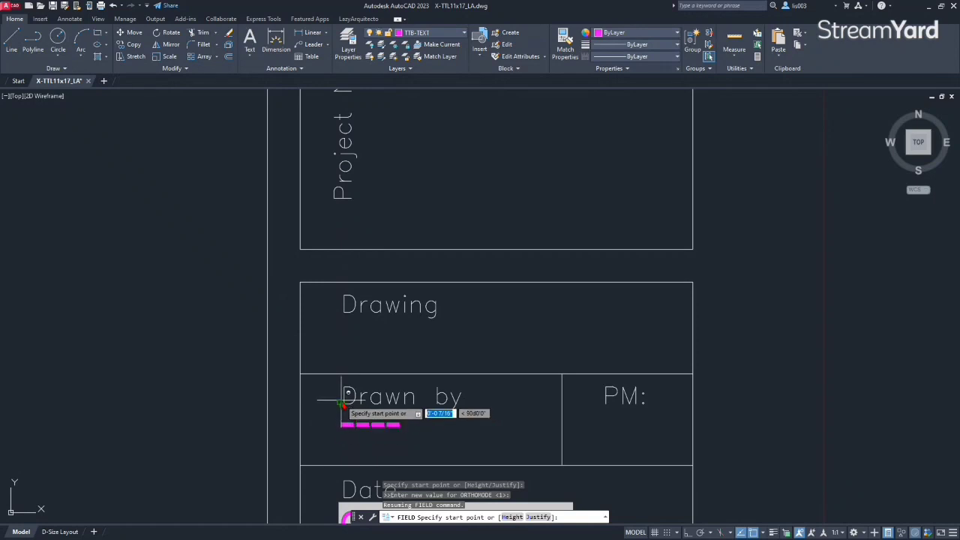
left_click(341, 417)
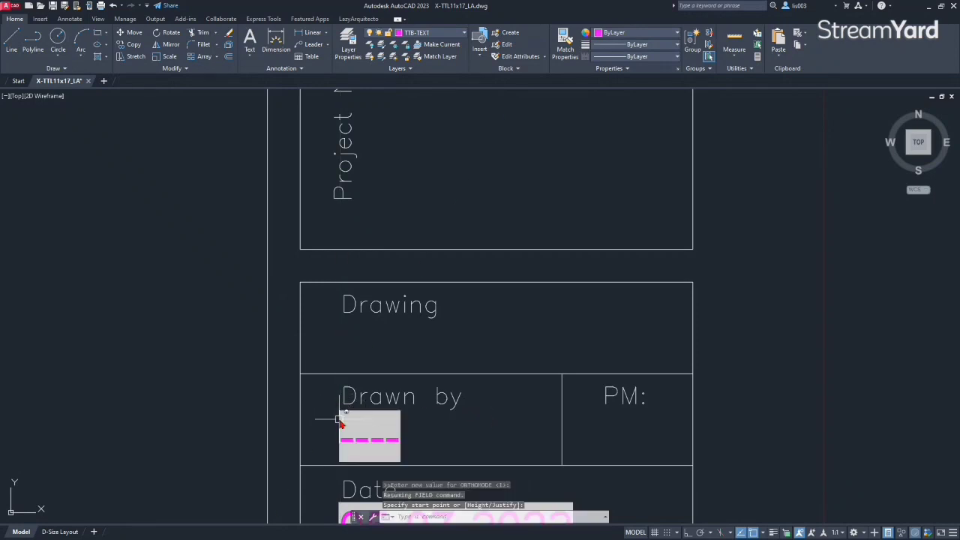
scroll(452, 418, "down", 3)
middle_click_drag(450, 420, 452, 333)
scroll(561, 332, "up", 2)
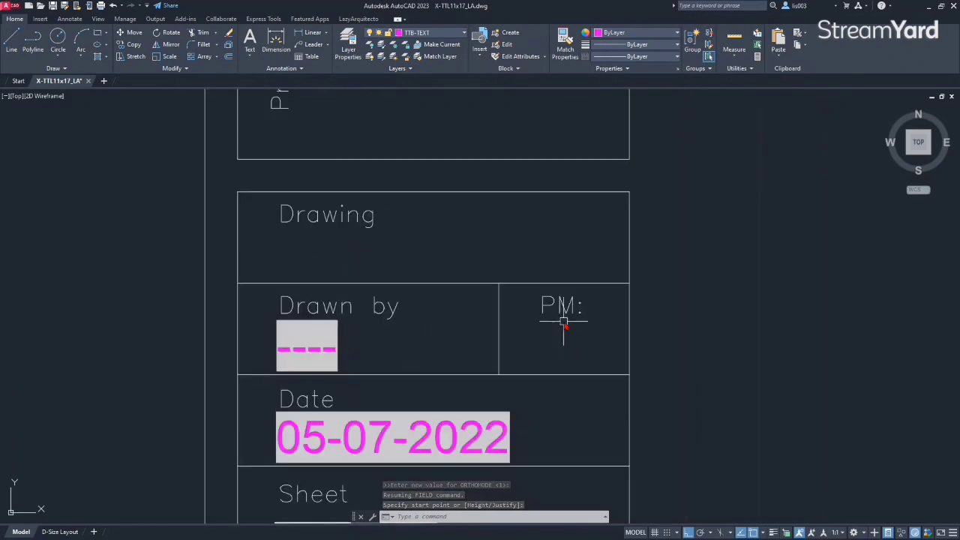
scroll(576, 311, "up", 1)
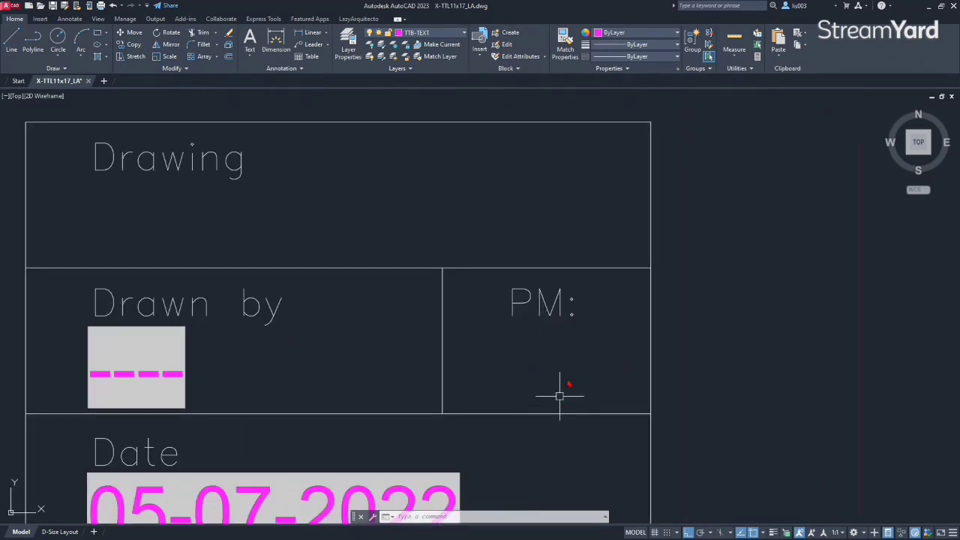
Step: Copy the Drawn by placeholder text into the PM cell
left_click(149, 360)
type("co")
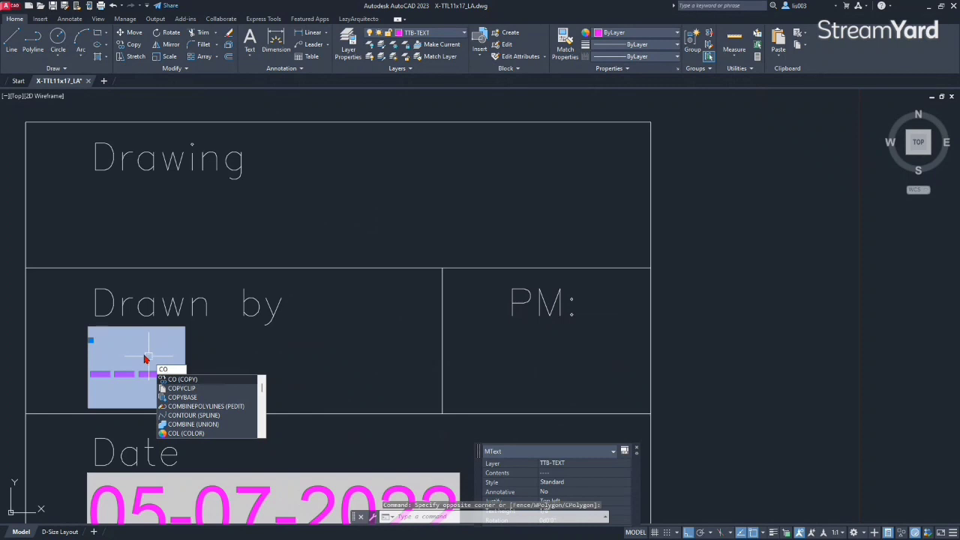
key("Return")
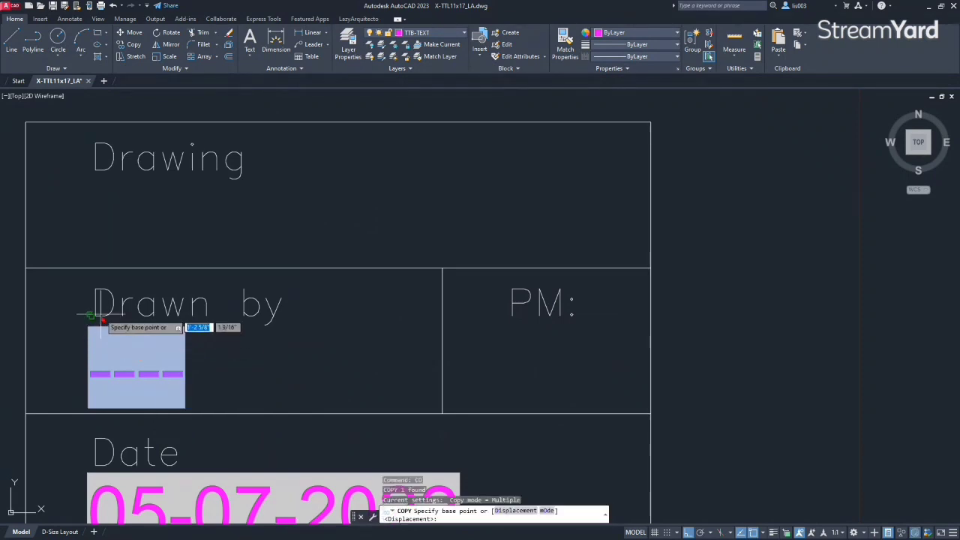
left_click(95, 315)
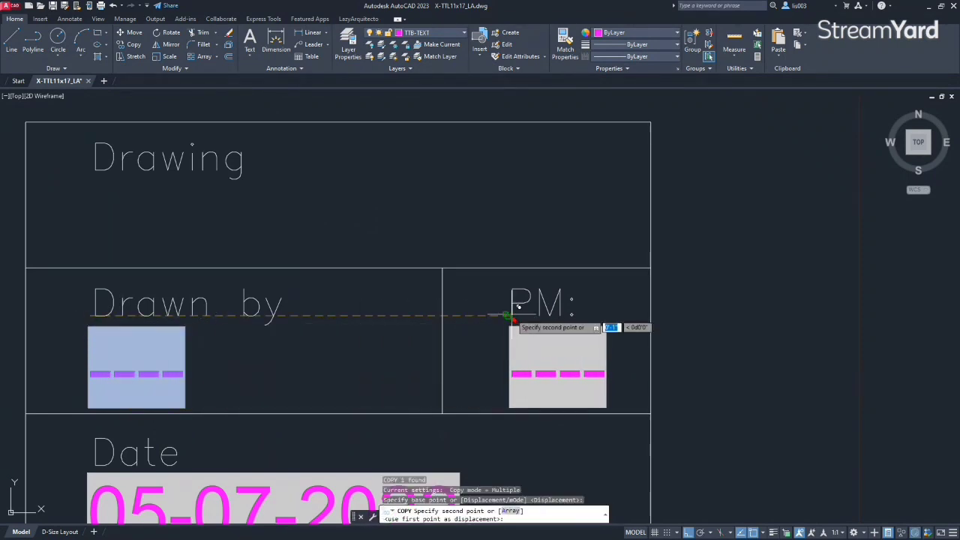
left_click(507, 315)
key("Escape")
Step: Edit the PM copy so it reads two dashes (--)
left_click(508, 378)
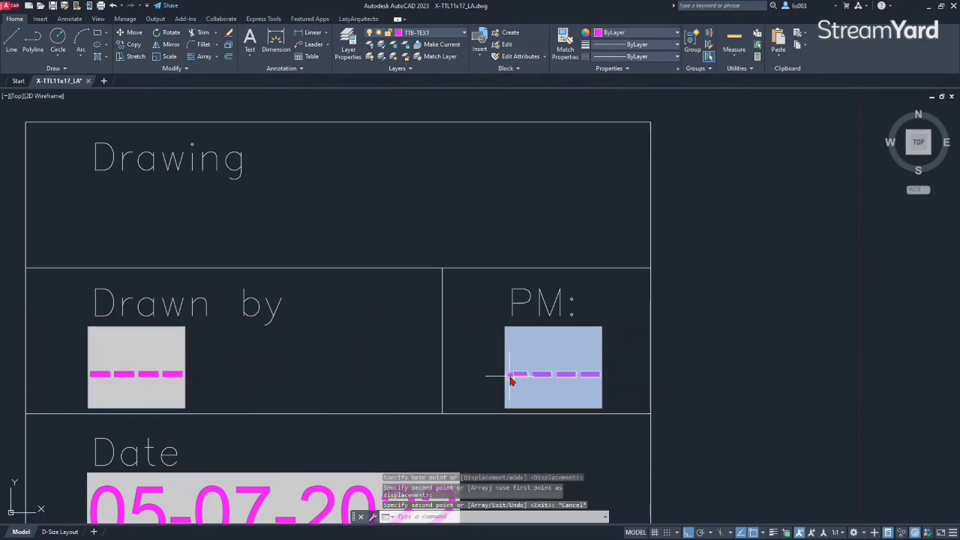
double_click(510, 378)
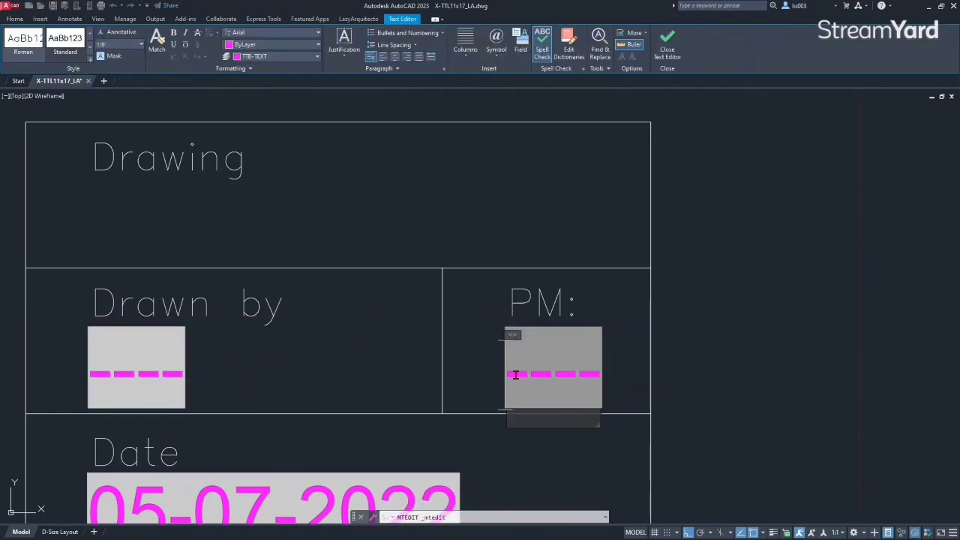
type("--")
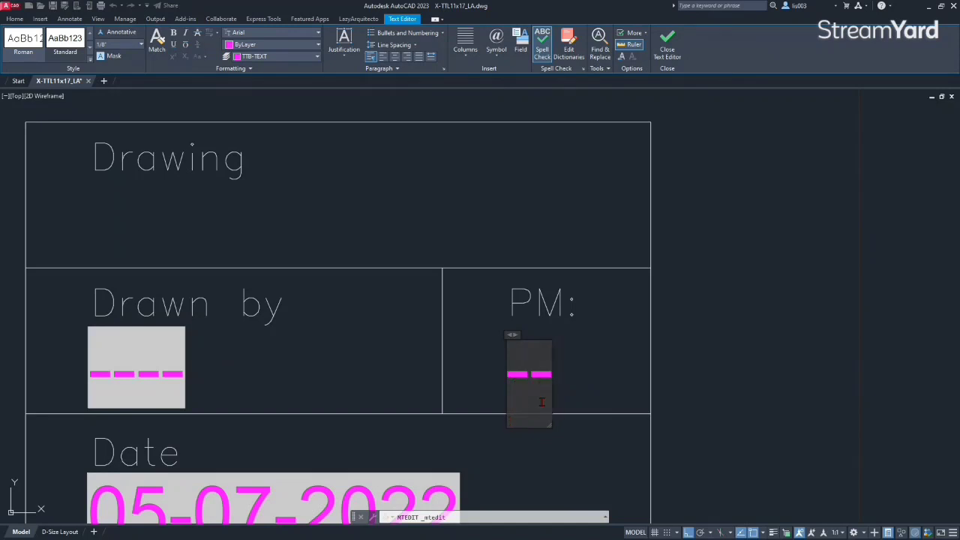
left_click(550, 462)
scroll(550, 450, "down", 4)
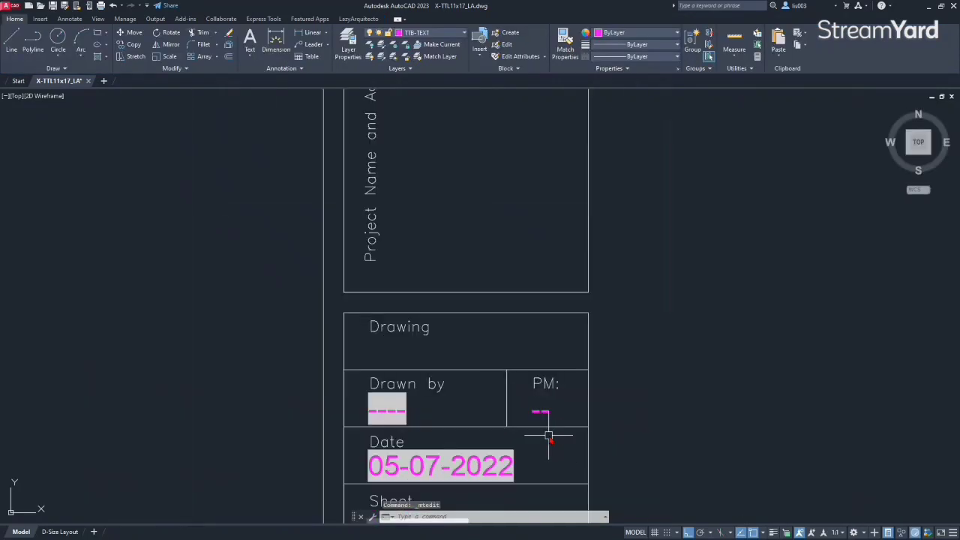
scroll(550, 435, "up", 2)
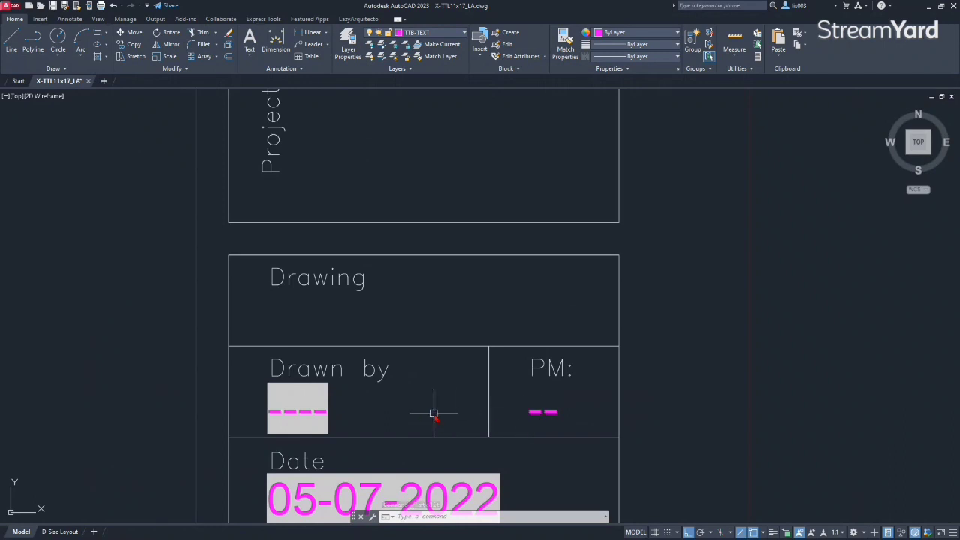
Step: Dismiss the layout previews, frame the empty Drawing cell and begin entering FIELD
middle_click_drag(402, 328, 399, 361)
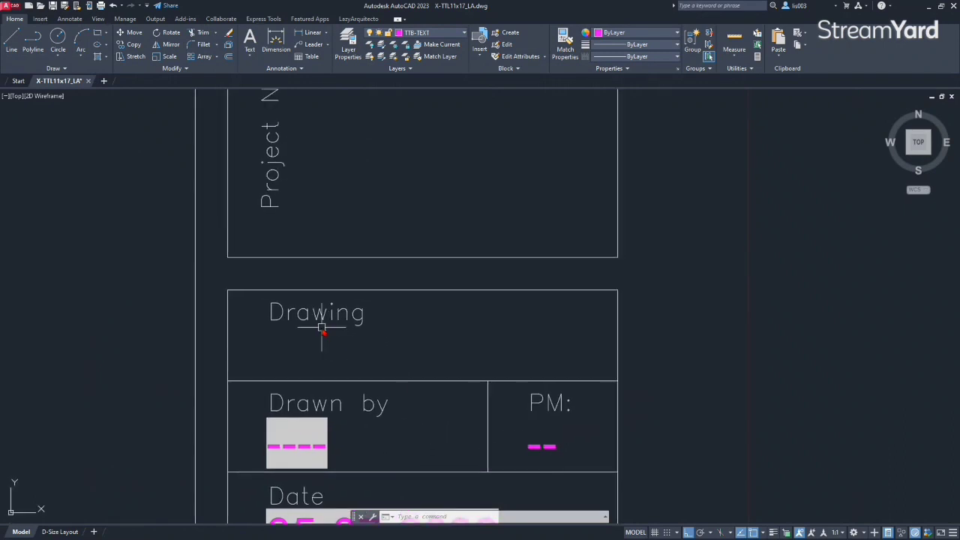
scroll(304, 318, "up", 2)
mouse_move(305, 332)
middle_mouse_down()
mouse_move(347, 360)
mouse_move(386, 364)
middle_mouse_up()
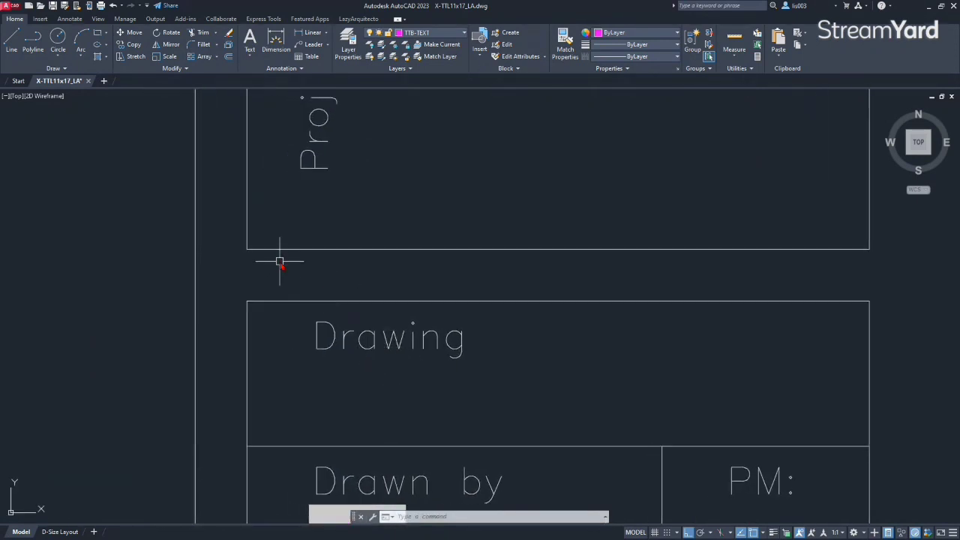
mouse_move(54, 82)
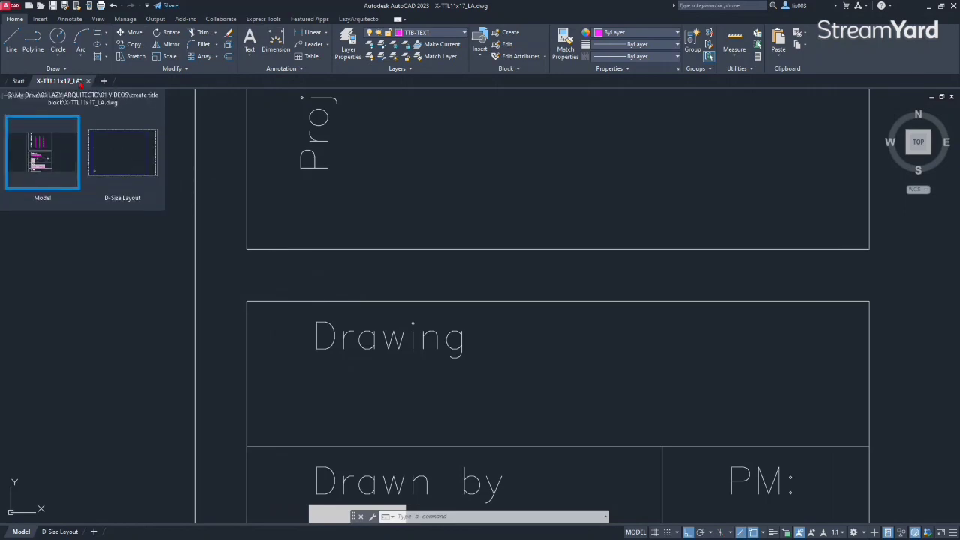
left_click(42, 154)
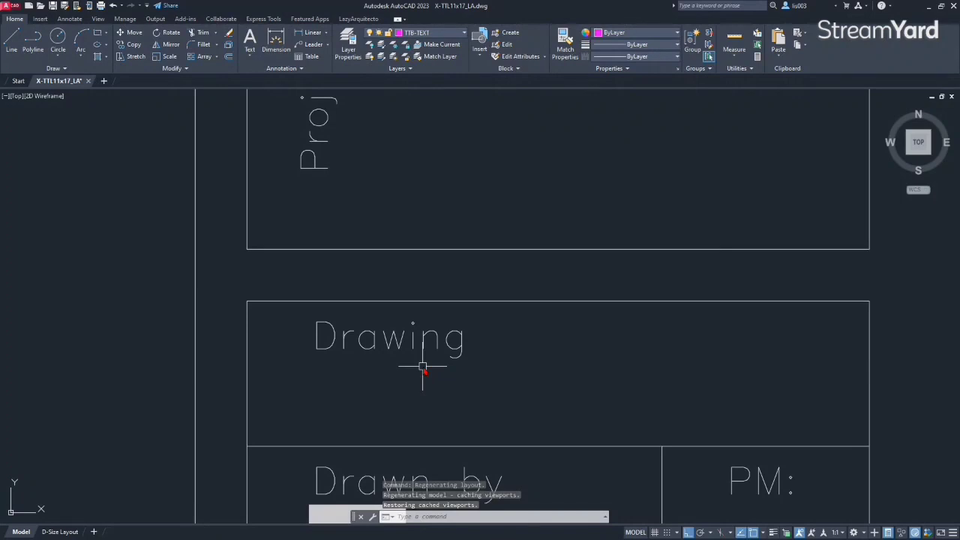
middle_click_drag(423, 367, 425, 337)
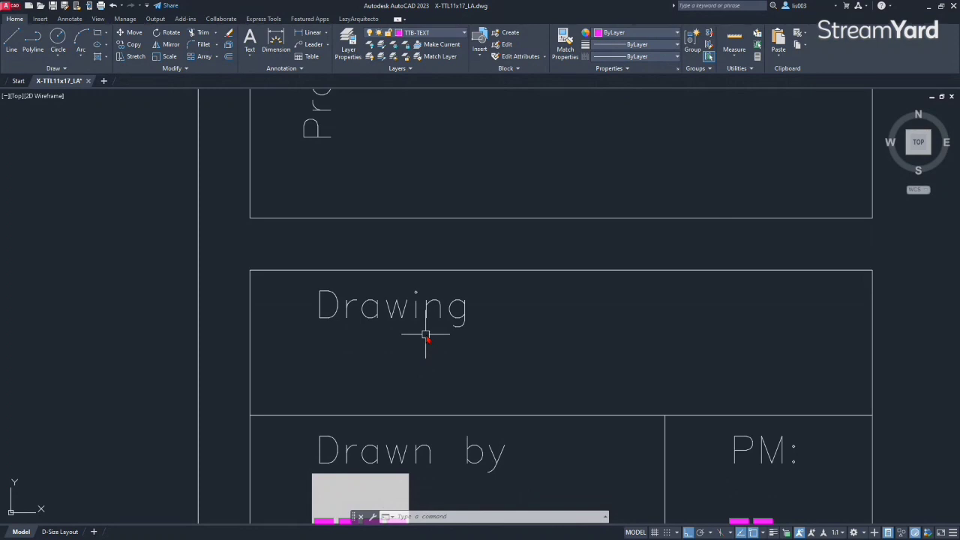
type("FIELD")
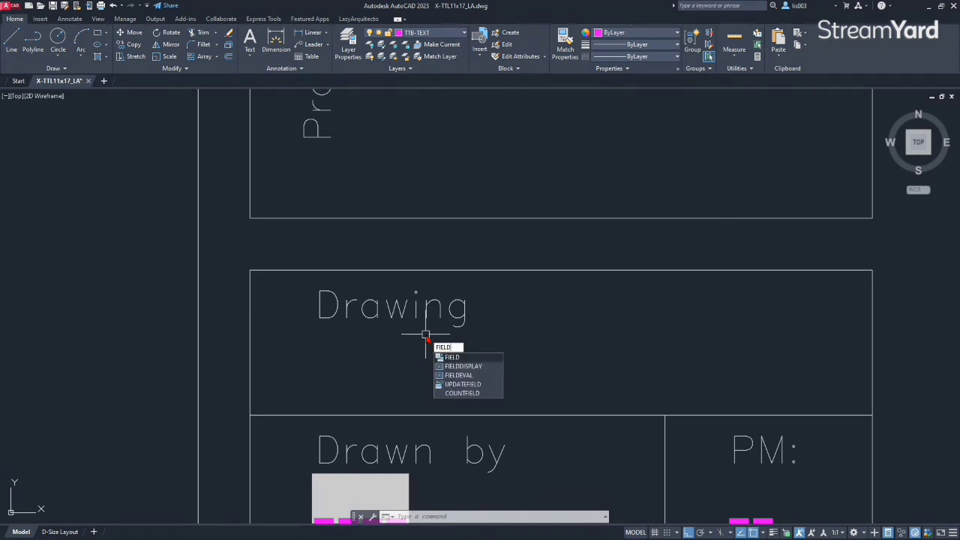
Step: Define an uppercase Document Filename field, name only and without extension, reading X-TTL11X17_LA
key("Return")
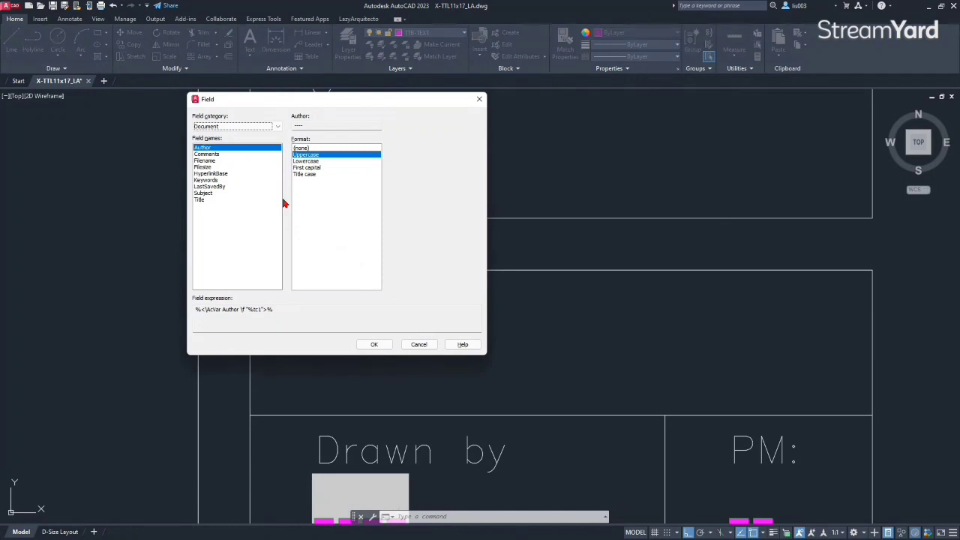
left_click(216, 127)
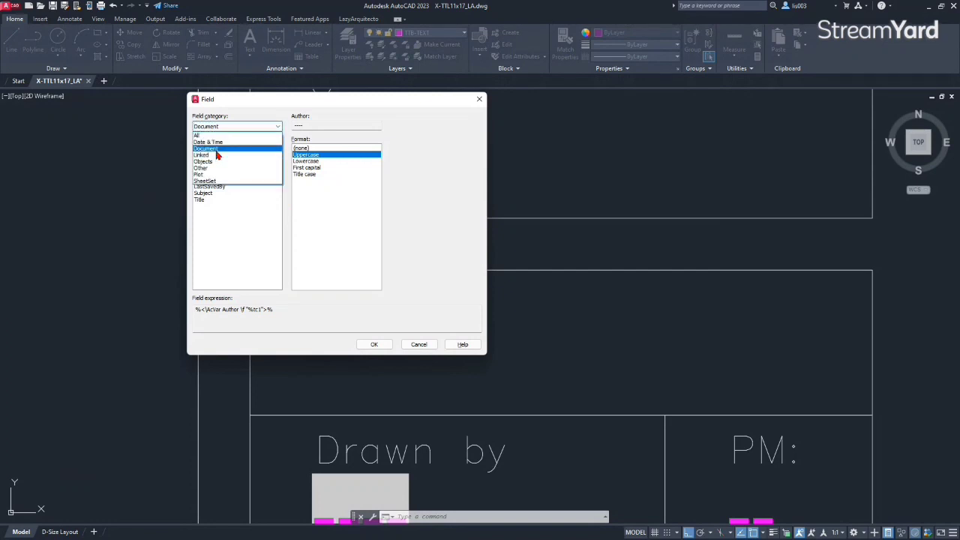
left_click(216, 152)
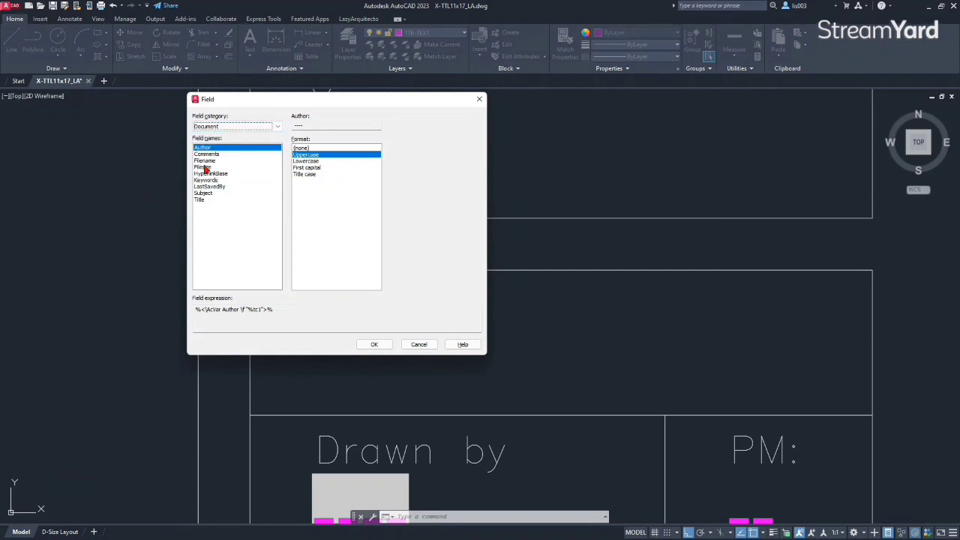
left_click(205, 160)
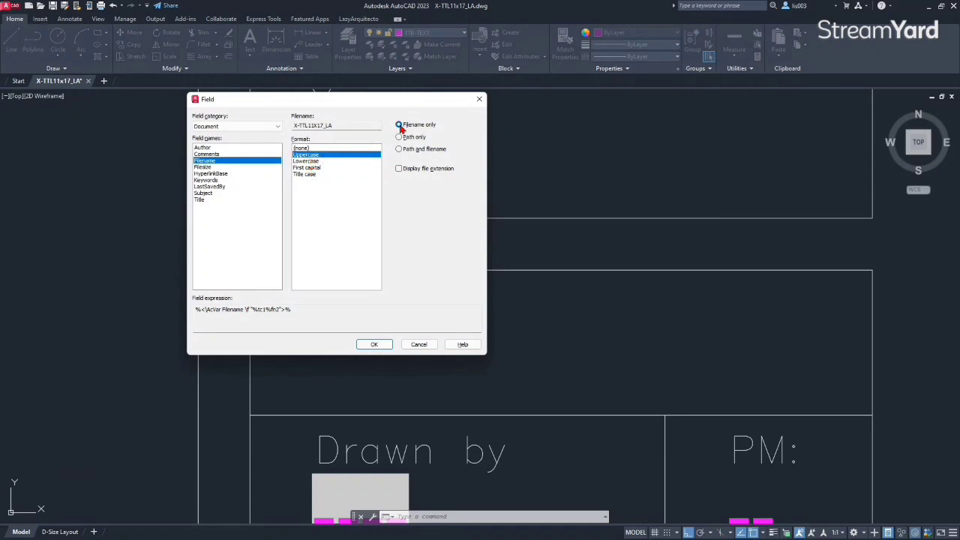
left_click(399, 169)
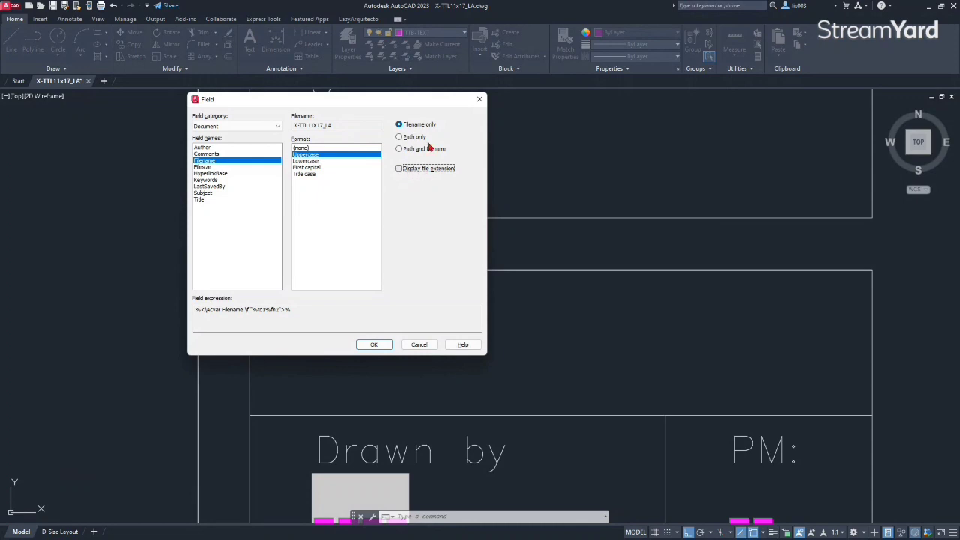
Step: With Ortho off, place the X-TTL11X17_LA field directly beneath the Drawing label
left_click(377, 346)
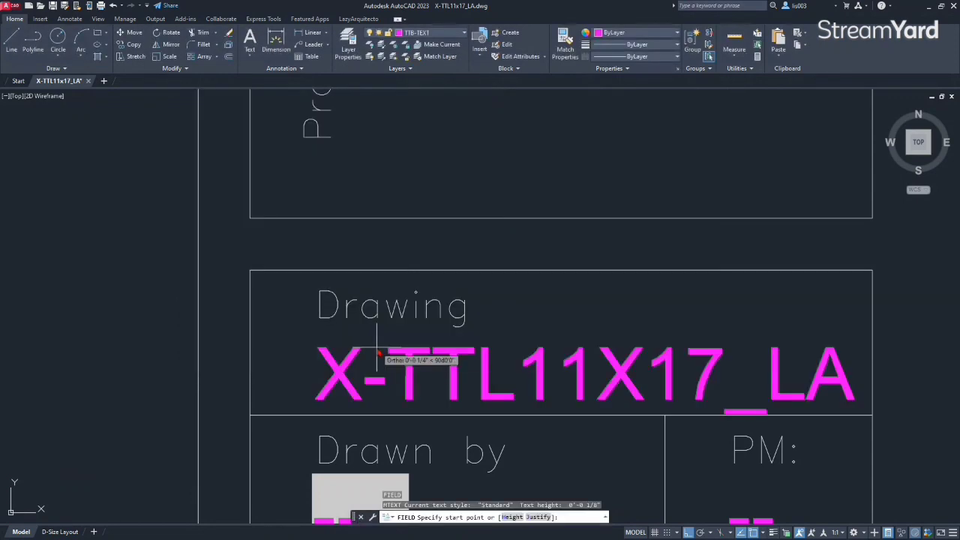
key("F8")
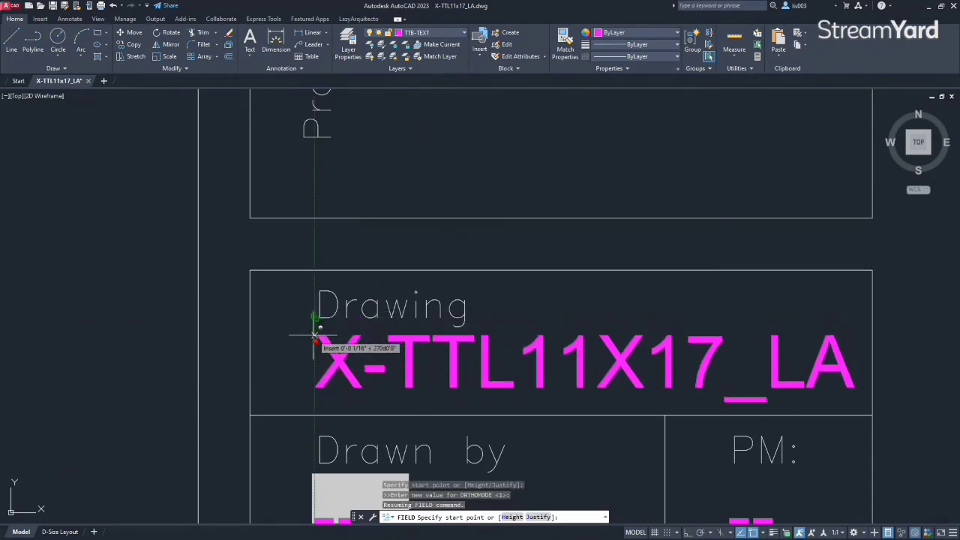
left_click(315, 345)
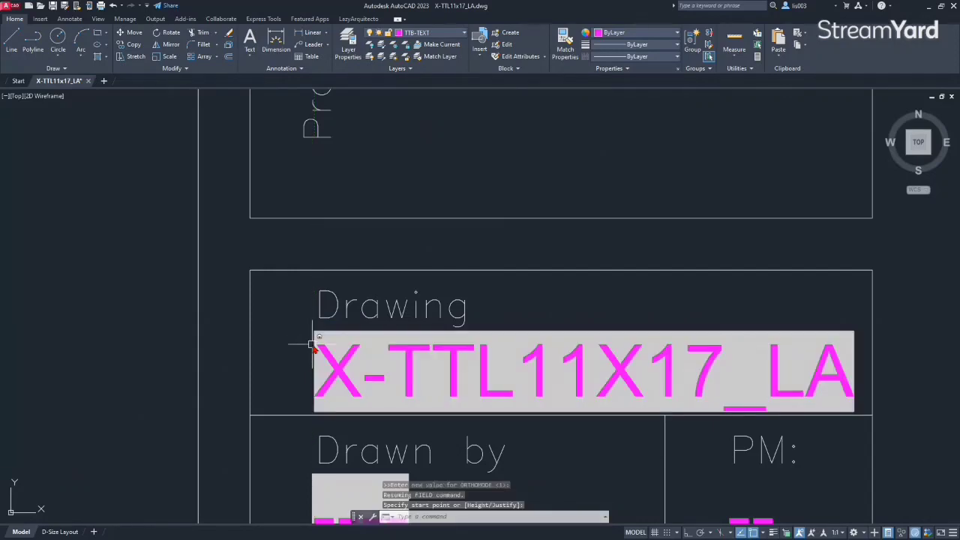
scroll(389, 366, "down", 2)
scroll(390, 365, "up", 2)
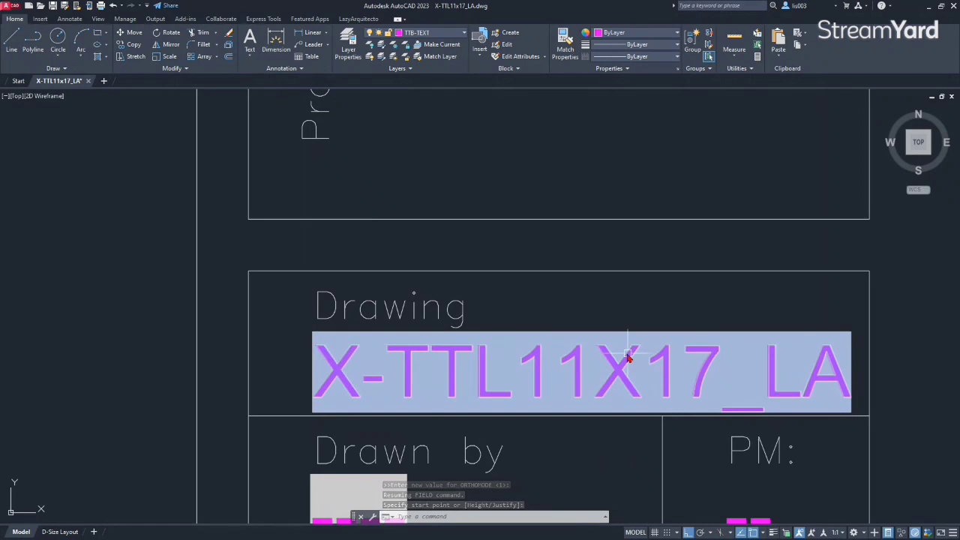
scroll(379, 365, "down", 2)
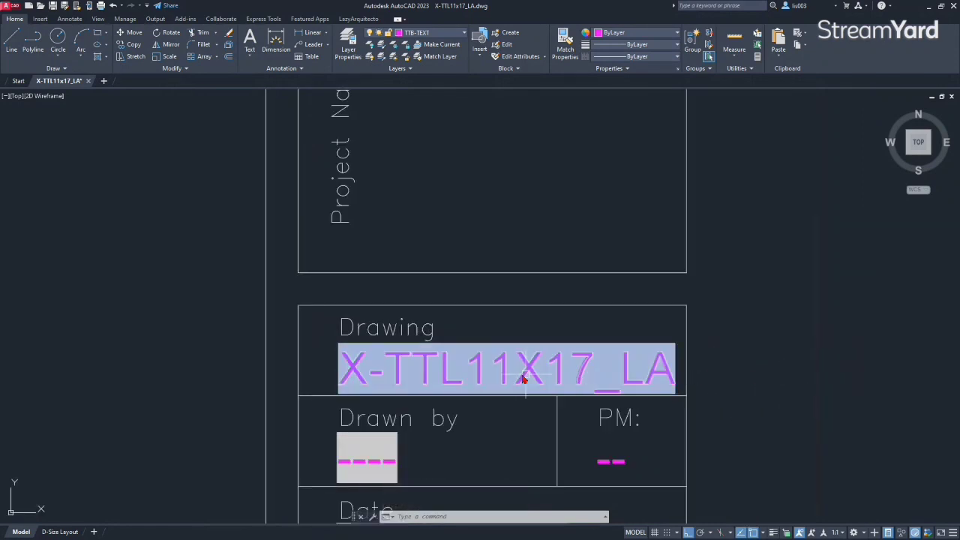
scroll(400, 378, "up", 2)
Step: Select the newly placed X-TTL11X17_LA text
left_click(393, 345)
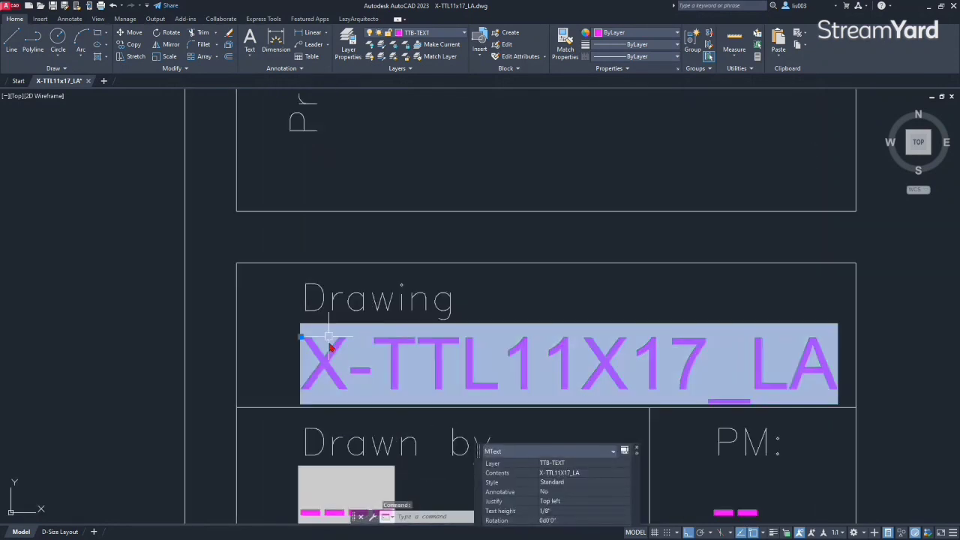
scroll(519, 354, "down", 2)
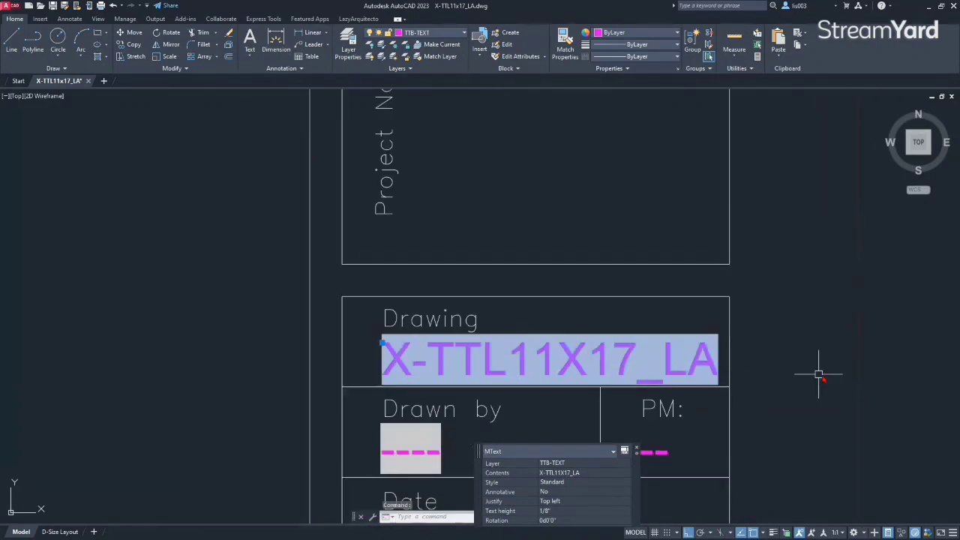
scroll(803, 382, "up", 2)
middle_click_drag(803, 382, 542, 337)
scroll(754, 364, "down", 2)
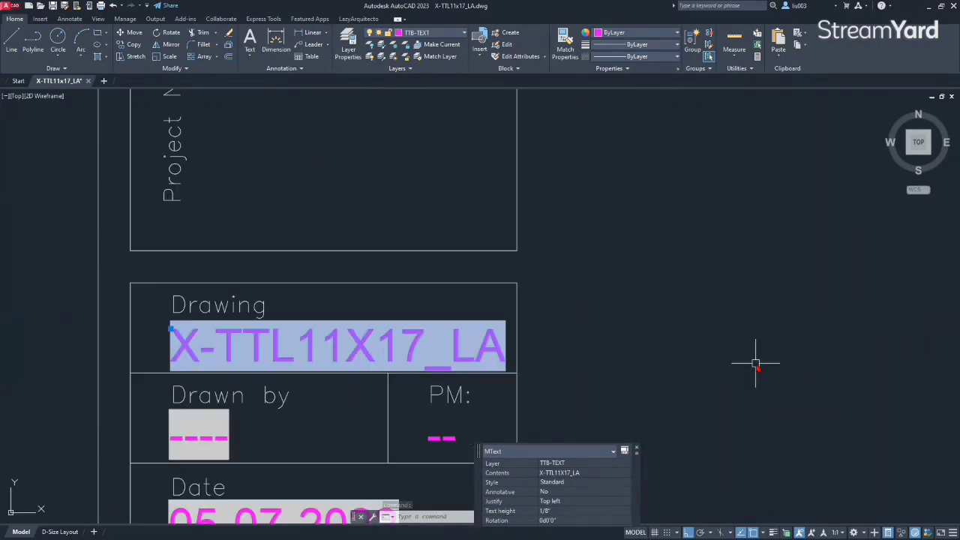
scroll(213, 329, "up", 2)
Step: Scale the X-TTL11X17_LA text by 0.5 about its corner using SC
middle_click_drag(199, 348, 290, 330)
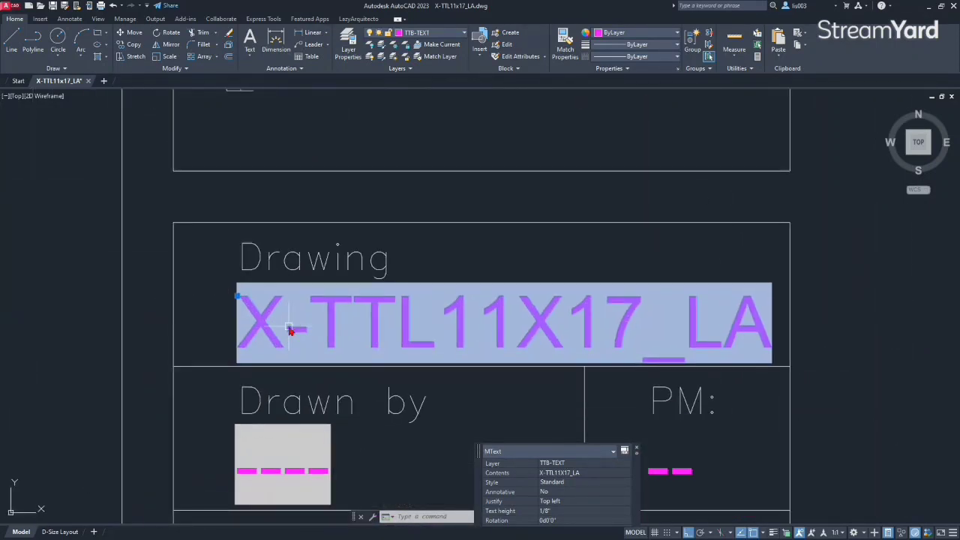
type("s")
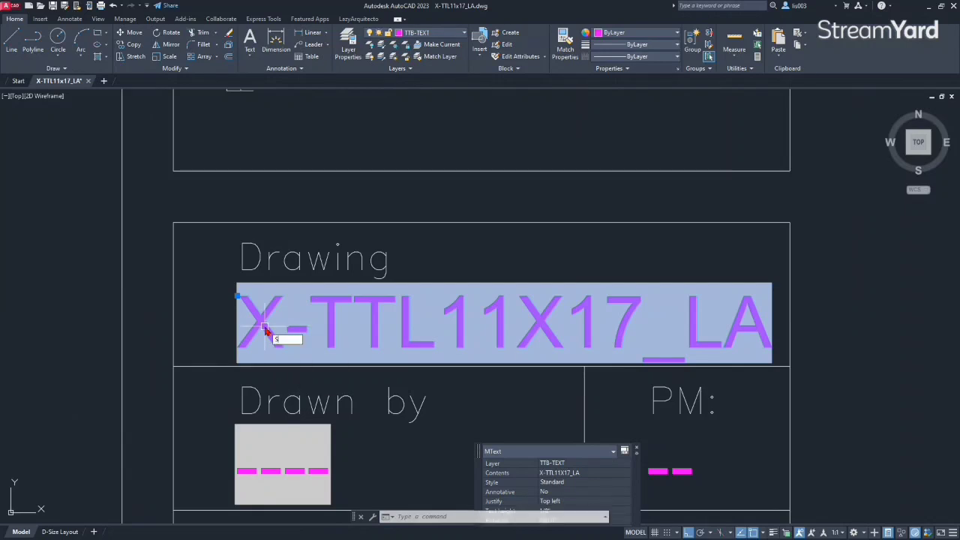
type("c")
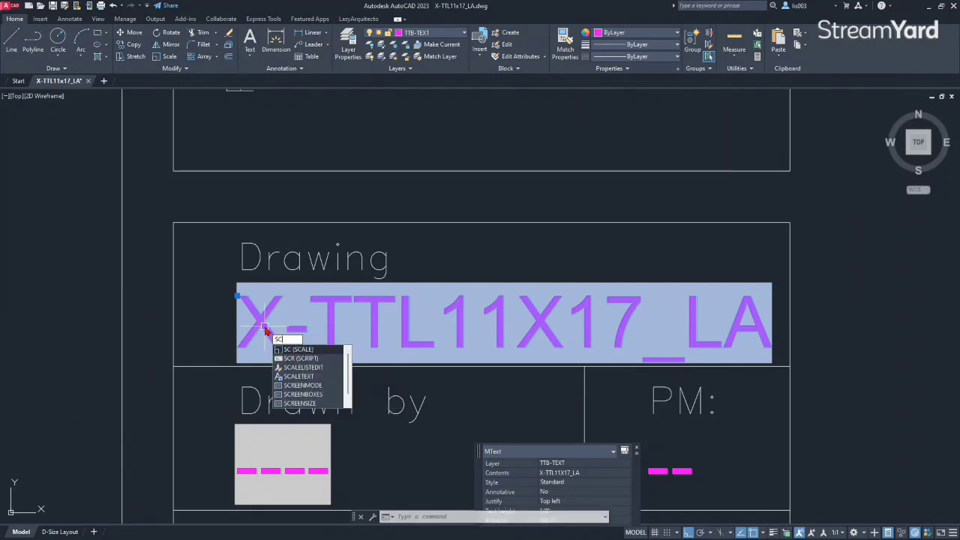
key("Return")
left_click(238, 297)
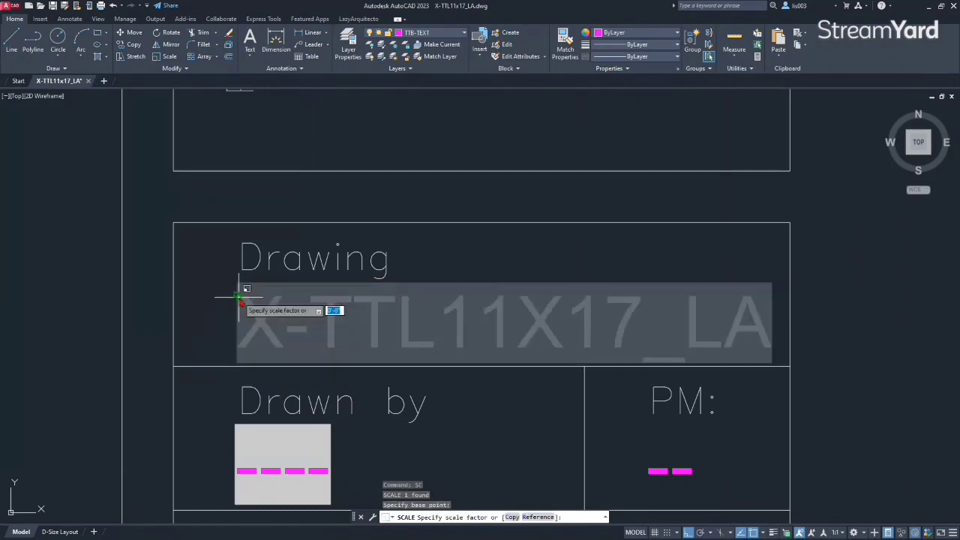
type(".5")
key("Return")
Step: Move the X-TTL11X17_LA text to line up beneath the Drawing label
middle_click_drag(236, 300, 287, 331)
left_click(309, 353)
type("M")
key("Return")
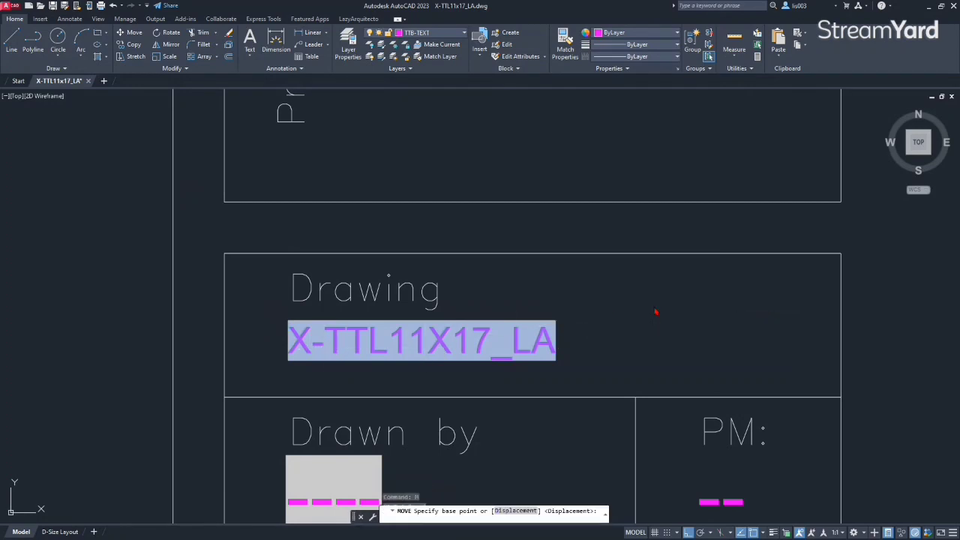
left_click(655, 312)
left_click(654, 314)
Step: Pan the view down to the Project Name and Address box
scroll(330, 339, "down", 3)
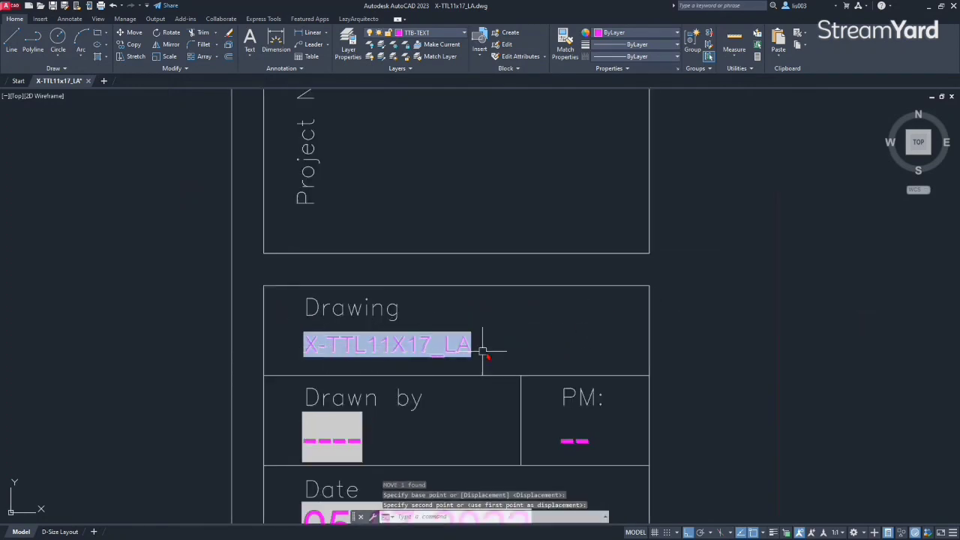
middle_click_drag(679, 351, 571, 341)
scroll(515, 338, "up", 2)
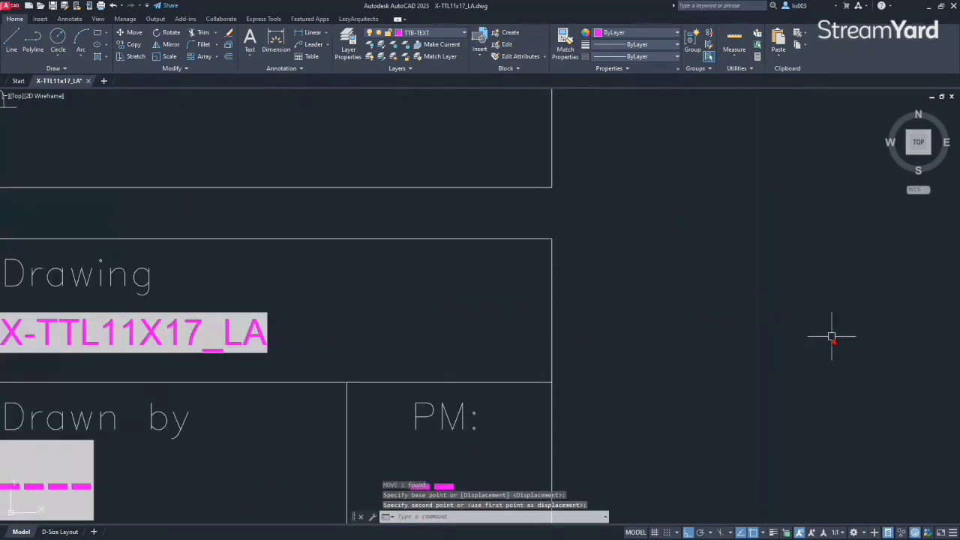
scroll(699, 360, "down", 2)
middle_click_drag(442, 252, 431, 302)
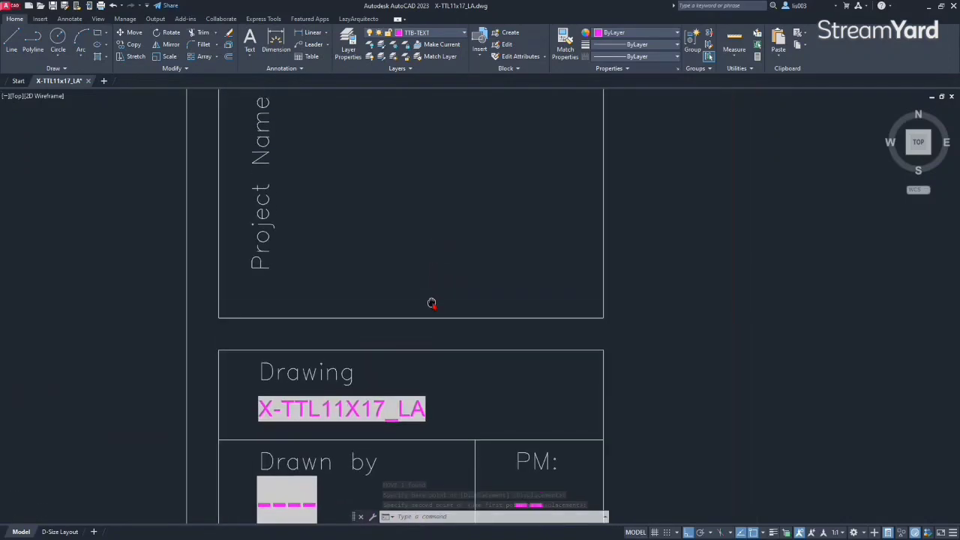
middle_click_drag(408, 240, 407, 317)
middle_click_drag(385, 275, 385, 352)
scroll(386, 341, "down", 2)
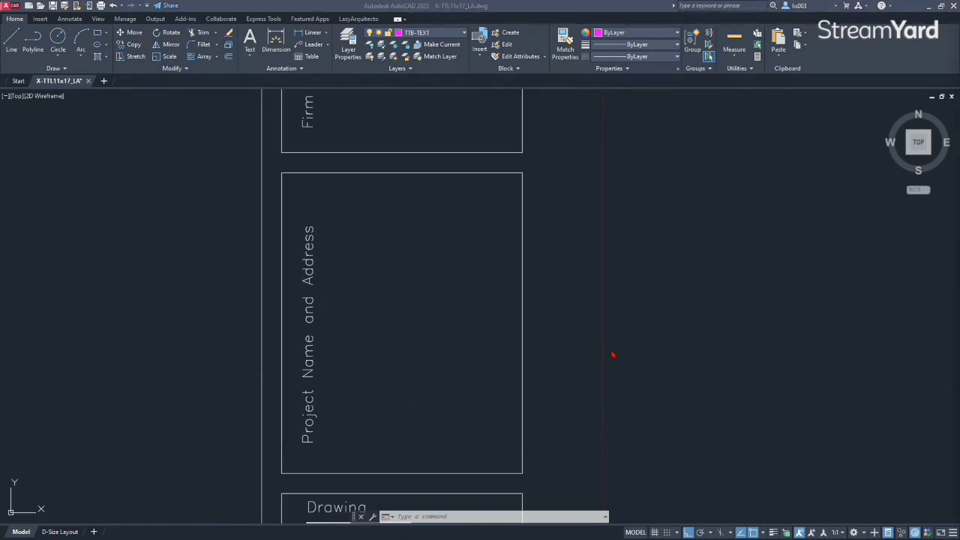
Step: Copy the vertical Project Name and Address label to sit beside the original
scroll(344, 357, "down", 2)
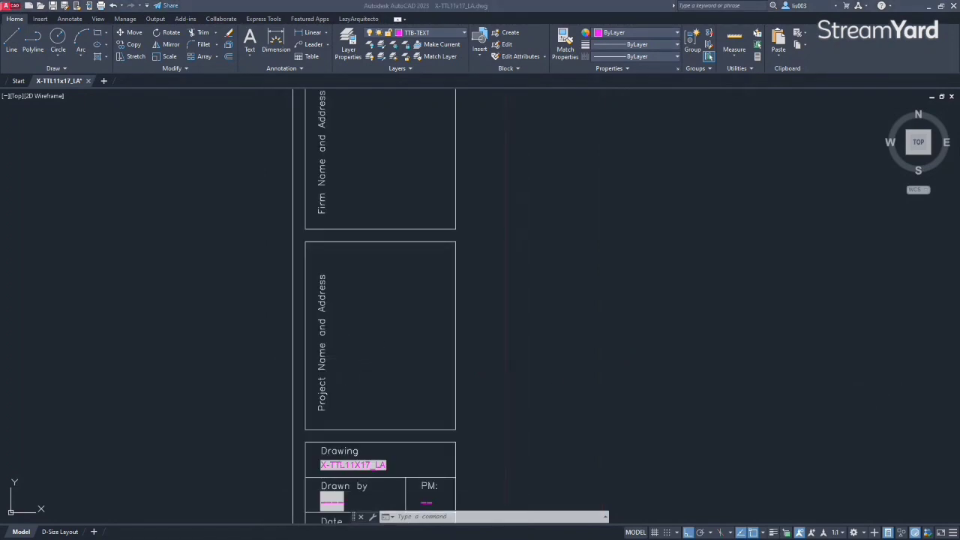
middle_click_drag(337, 295, 332, 325)
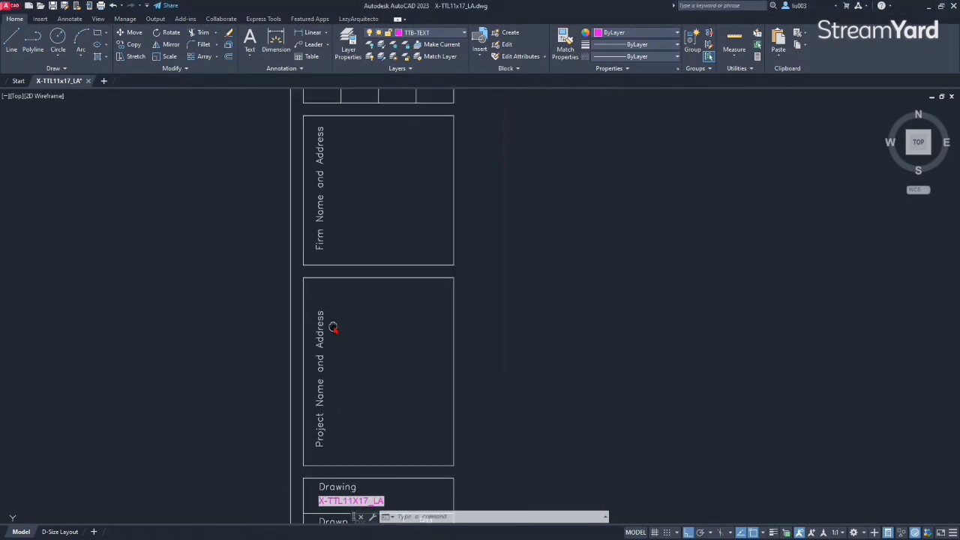
left_click(342, 368)
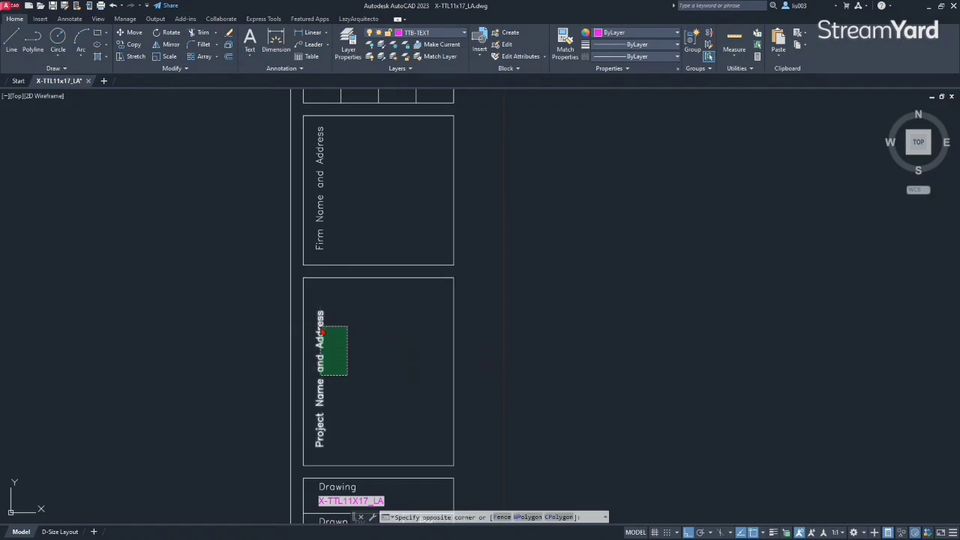
left_click(317, 326)
left_click(324, 246)
key("Escape")
left_click(324, 332)
type("CO")
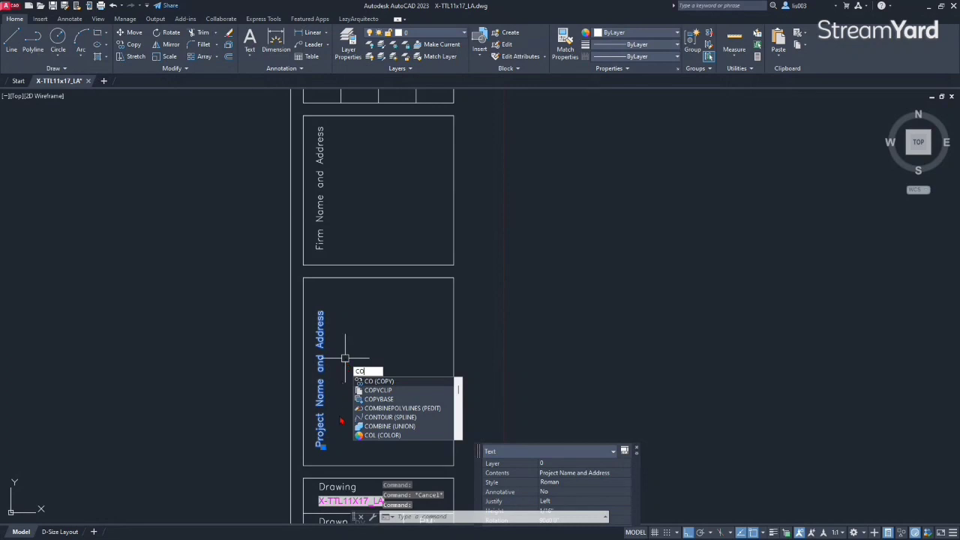
key("Return")
left_click(341, 453)
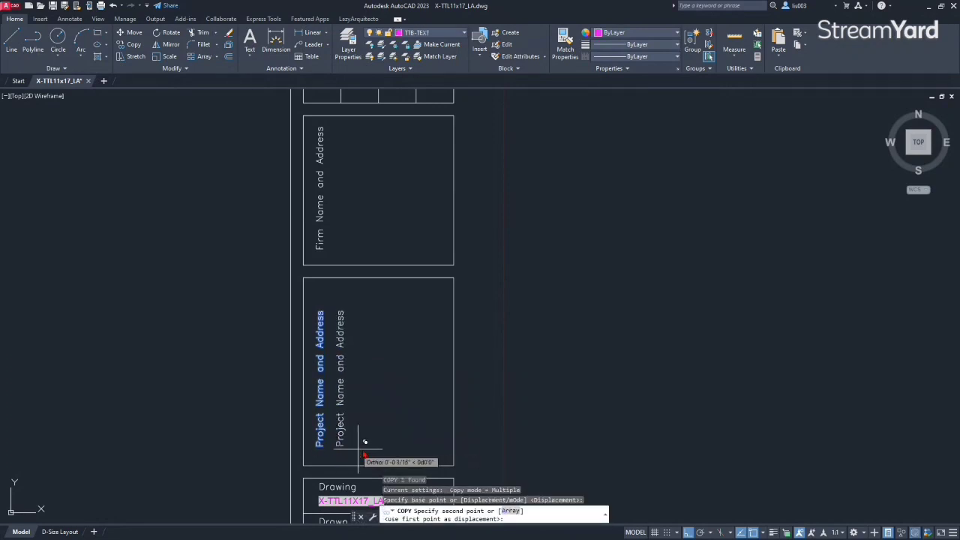
left_click(365, 450)
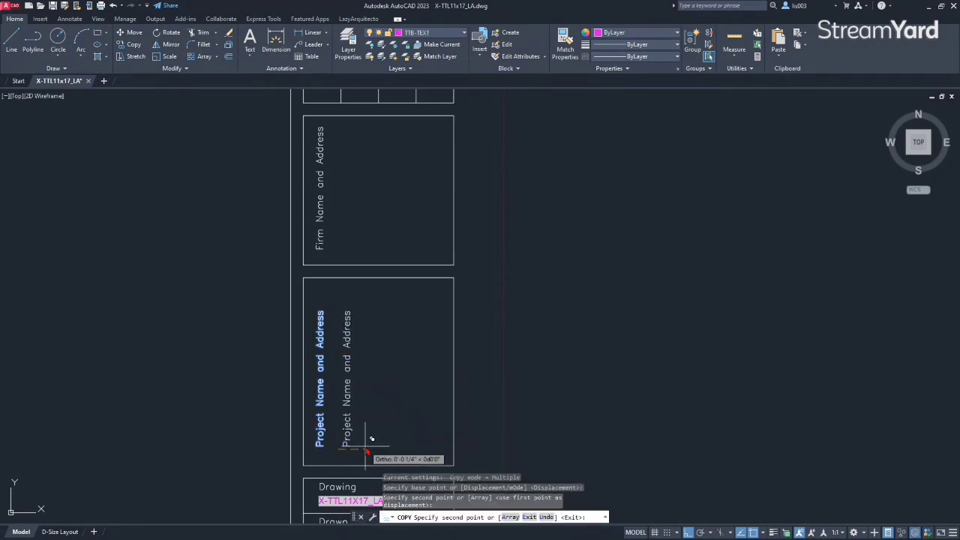
key("Escape")
Step: Retype the copied label as PROJECTNAME
middle_click_drag(364, 435, 367, 368)
scroll(366, 368, "up", 2)
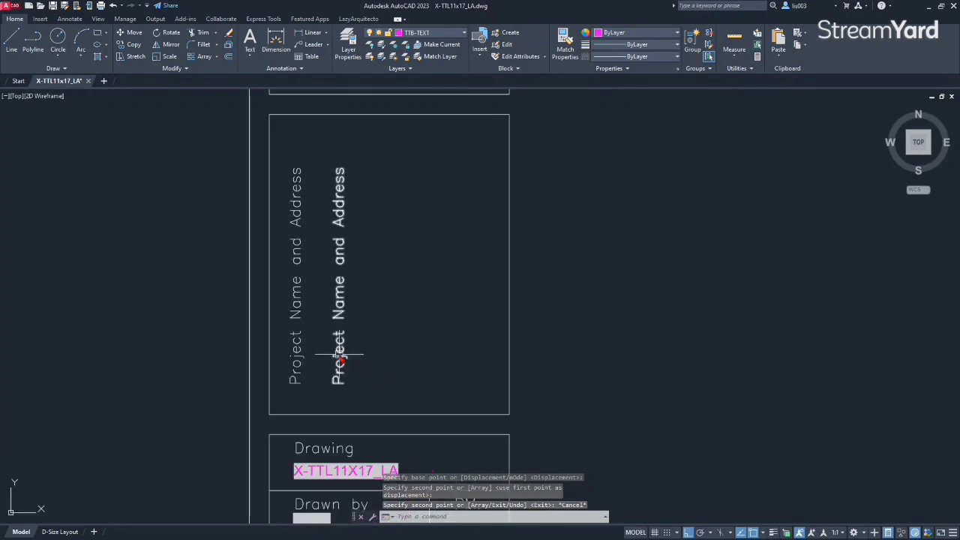
double_click(339, 356)
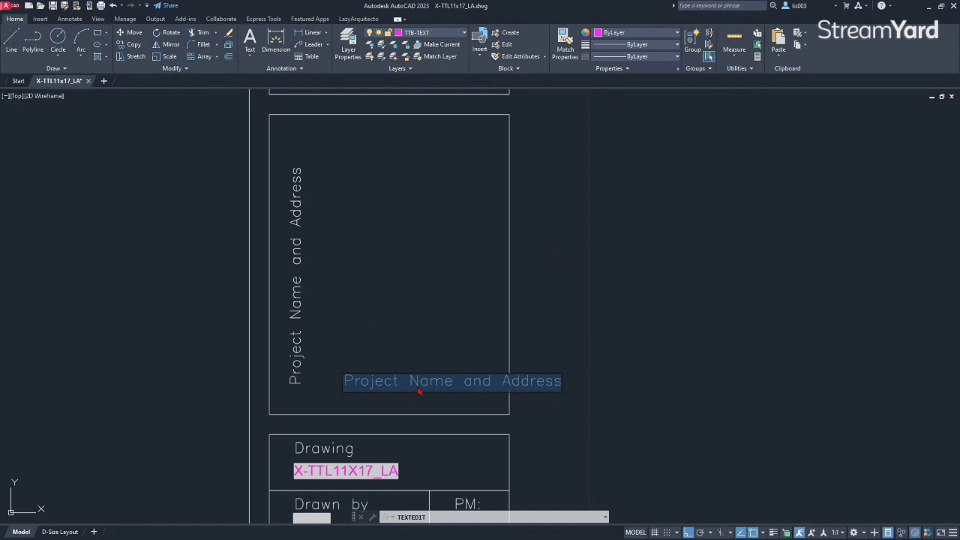
type("PROJECTNAME")
key("Return")
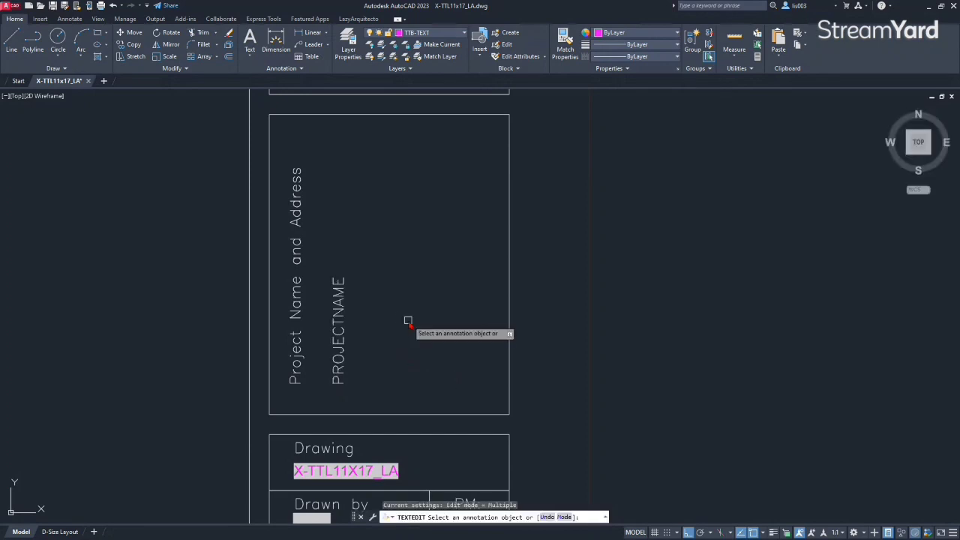
left_click(331, 467)
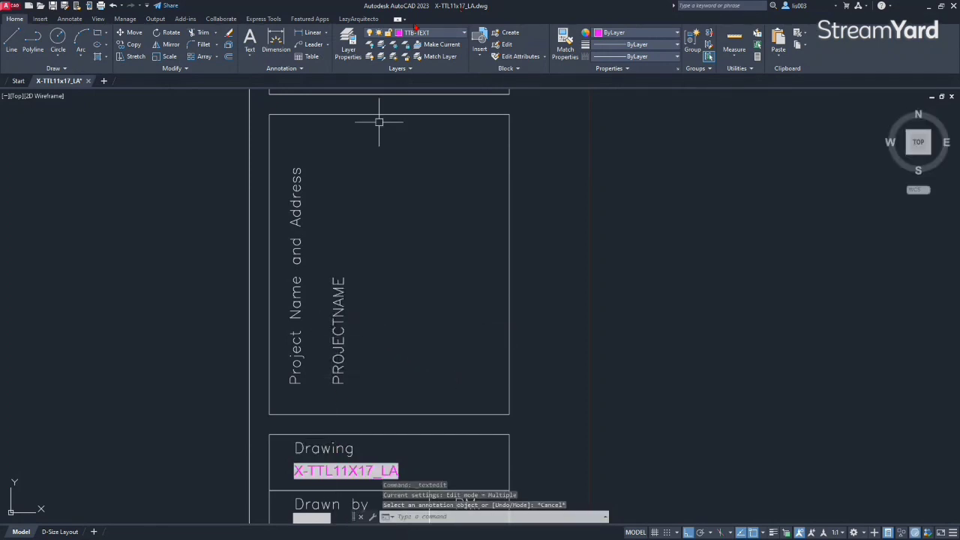
Step: Move the PROJECTNAME text onto the TTB-TEXT layer
left_click(339, 285)
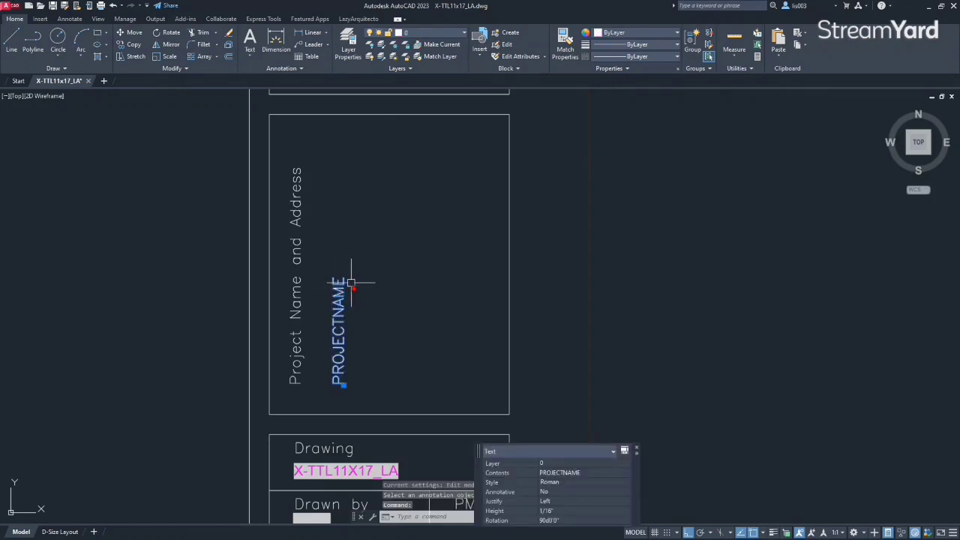
left_click(422, 32)
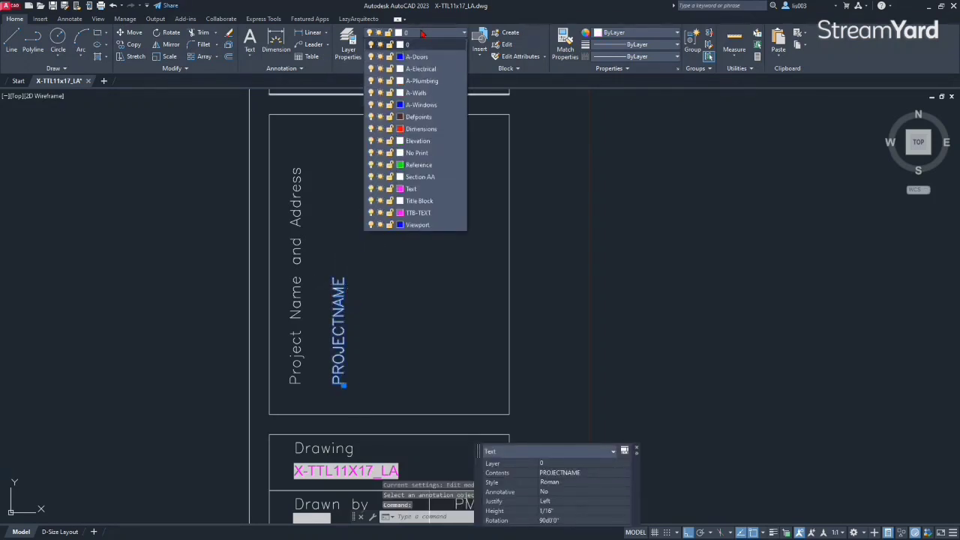
left_click(418, 212)
key("Escape")
Step: Copy PROJECTNAME to its right and rename the copy STREETADRESS
left_click(344, 316)
type("co")
key("Return")
left_click(359, 382)
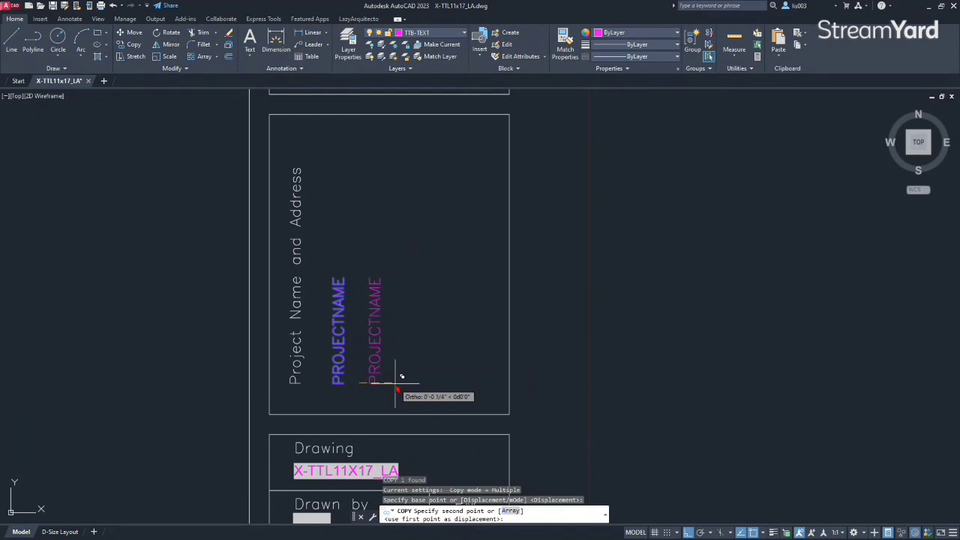
left_click(395, 382)
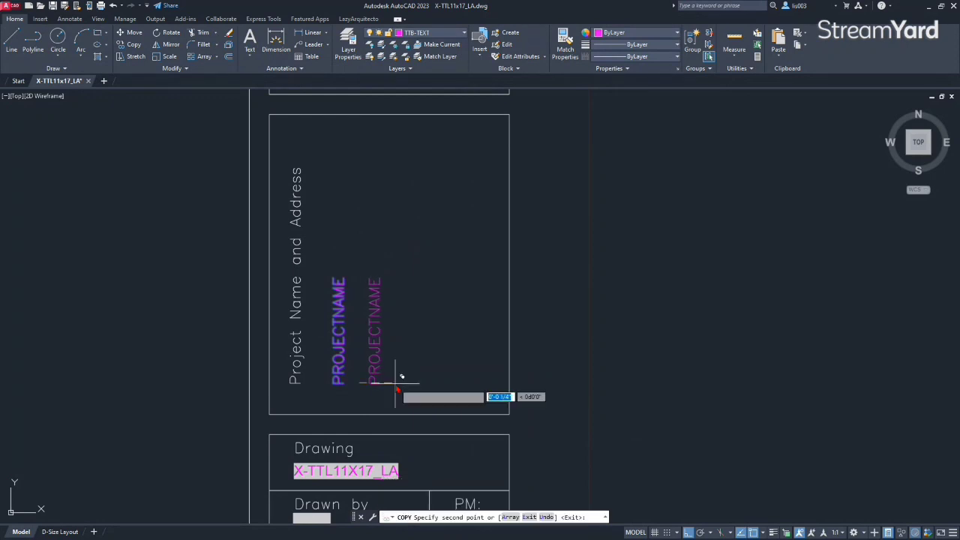
key("Return")
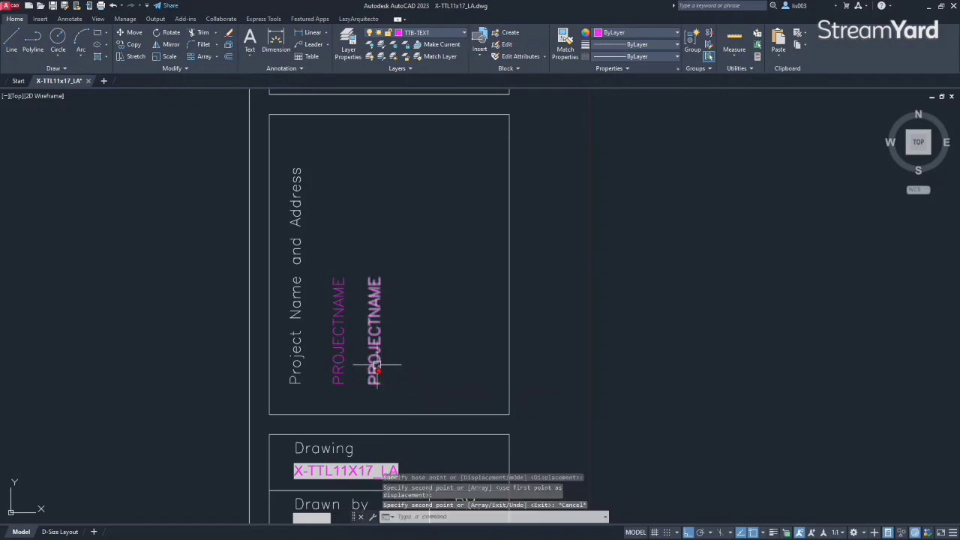
double_click(376, 367)
type("STRE")
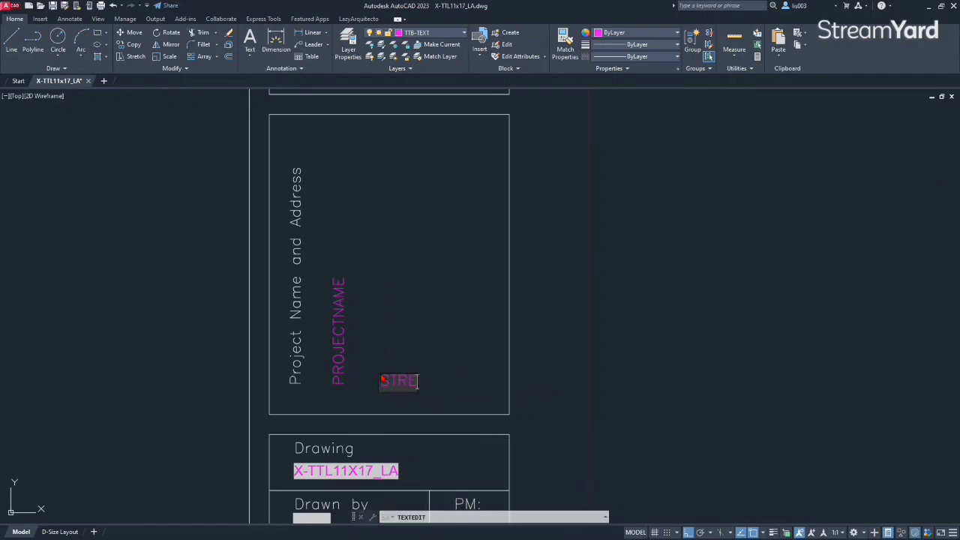
type("ETADRE")
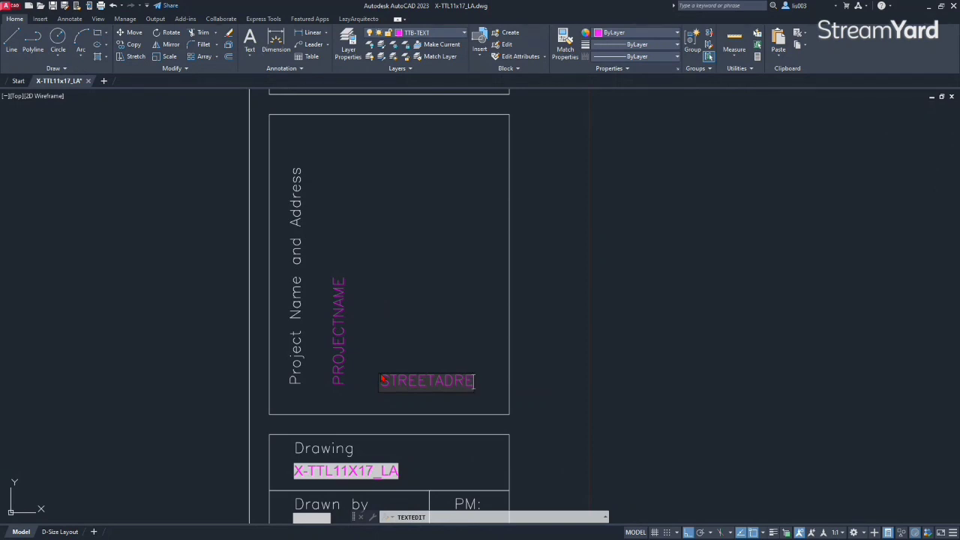
type("SS")
key("Return")
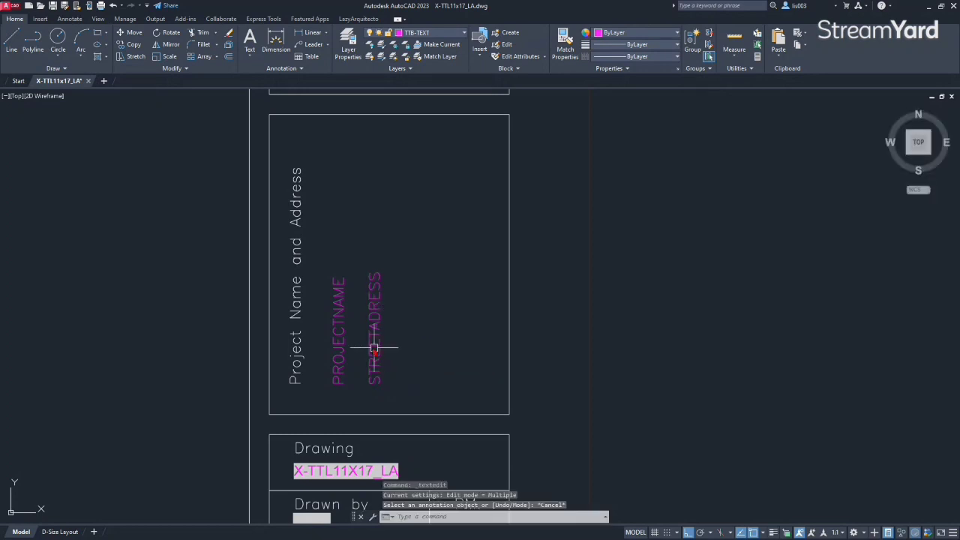
Step: Copy STREETADRESS to its right and rename the copy CITYSTATEZIP
left_click(375, 337)
type("co")
key("Return")
left_click(394, 331)
left_click(425, 331)
key("Escape")
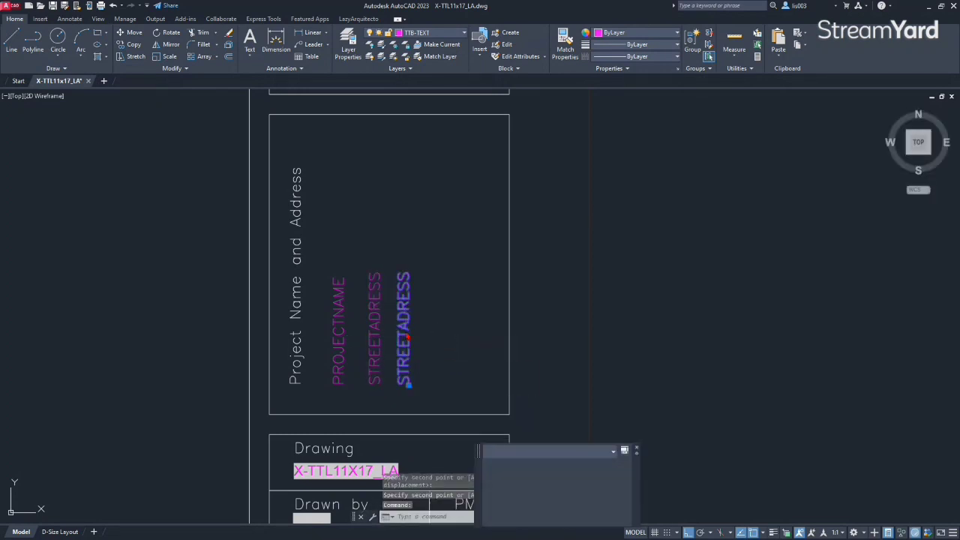
double_click(405, 334)
type("C")
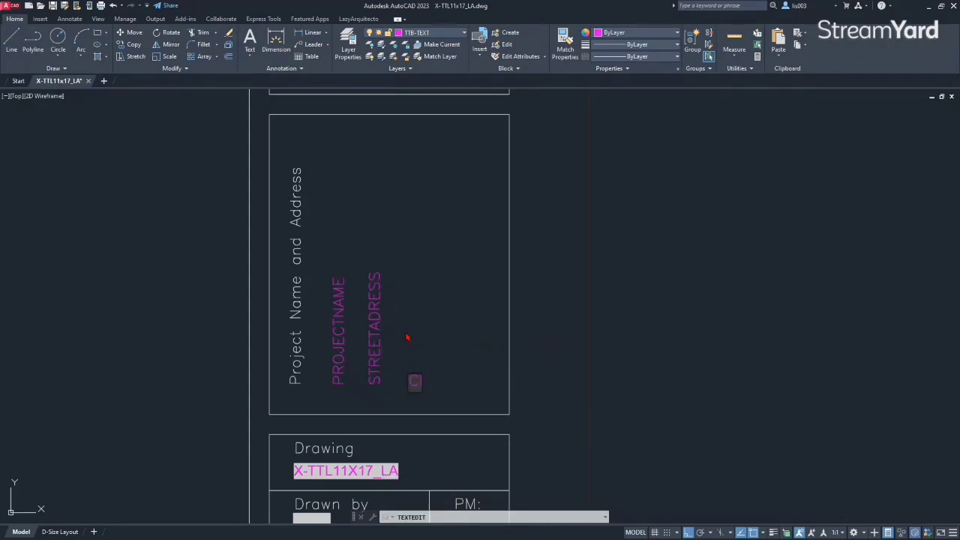
type("ITYSTATEZIP")
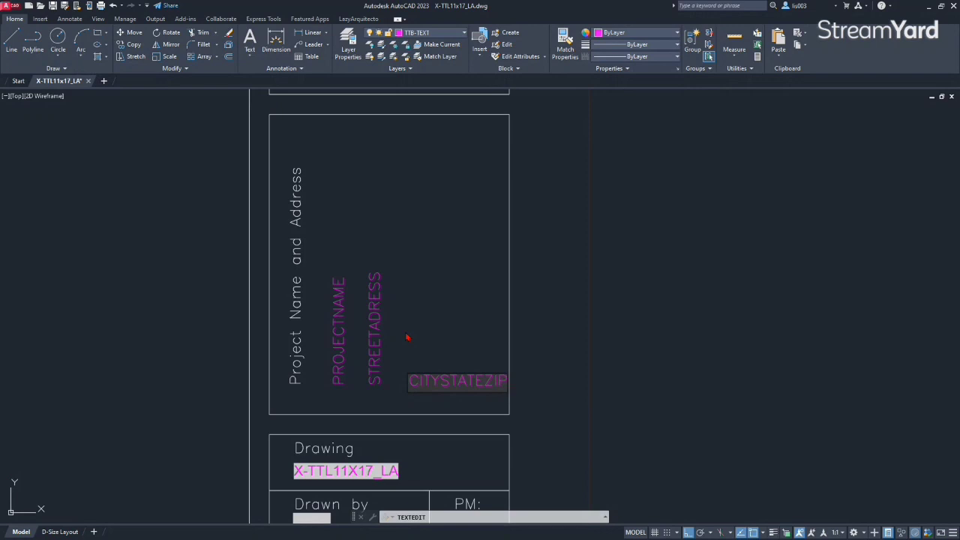
key("Return")
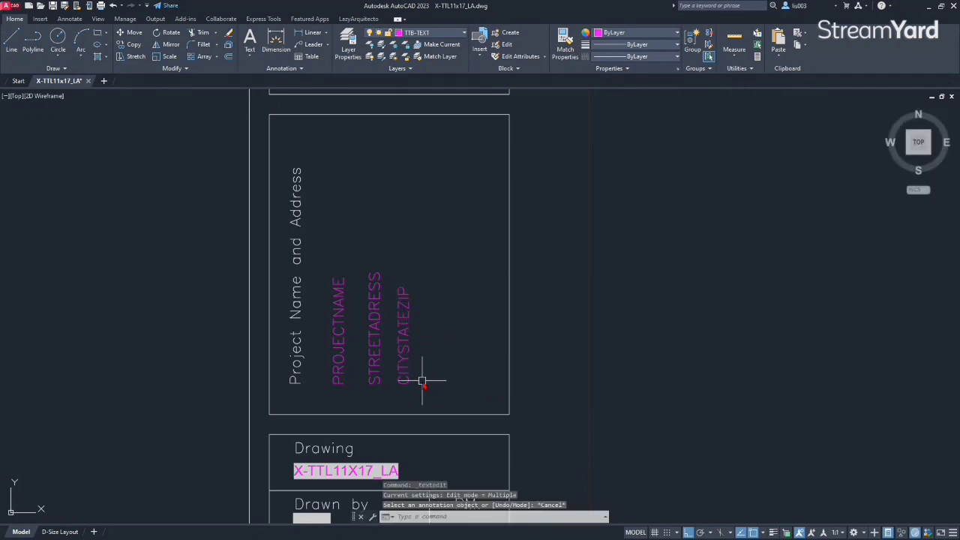
Step: Copy the PROJECTNAME, STREETADRESS and CITYSTATEZIP texts into the Firm Name and Address box
scroll(422, 381, "down", 2)
middle_click_drag(423, 307, 422, 396)
left_click(420, 431)
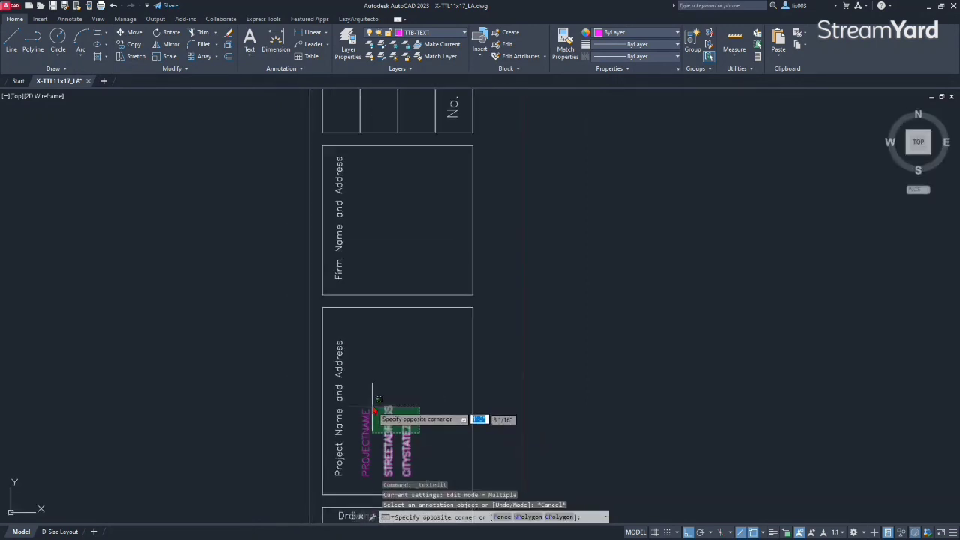
left_click(373, 405)
type("c")
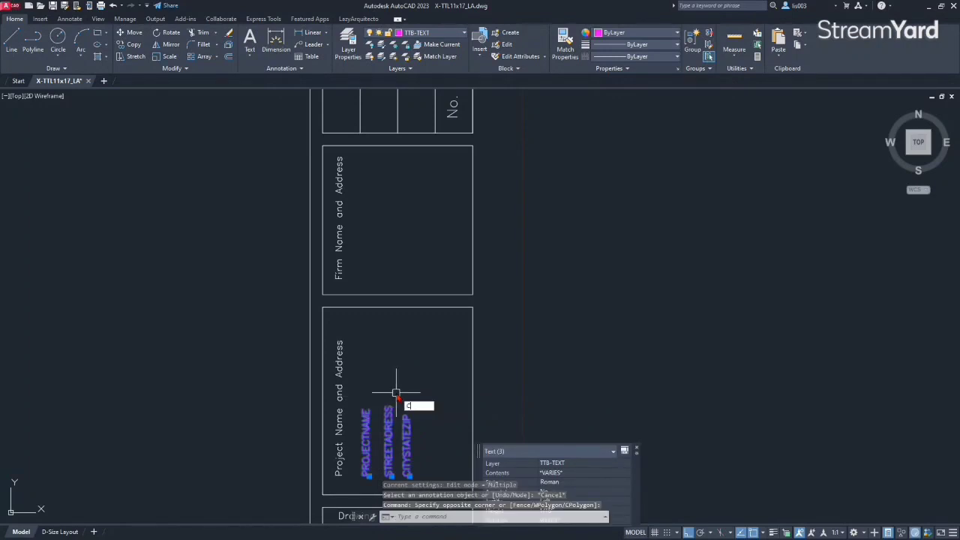
type("o")
key("Return")
left_click(367, 477)
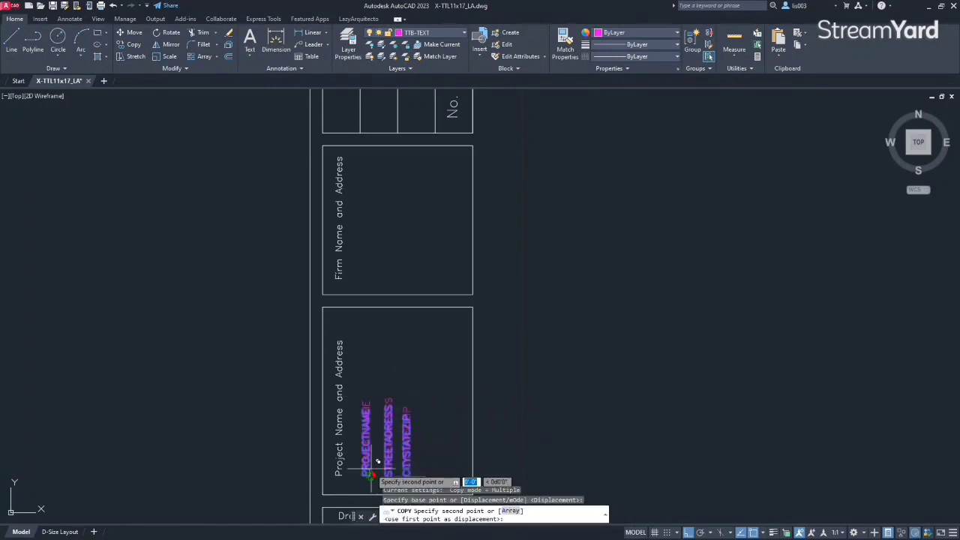
left_click(366, 279)
key("Return")
Step: Rename the copied PROJECTNAME to FIRMNAME by deleting PROJECT
double_click(368, 277)
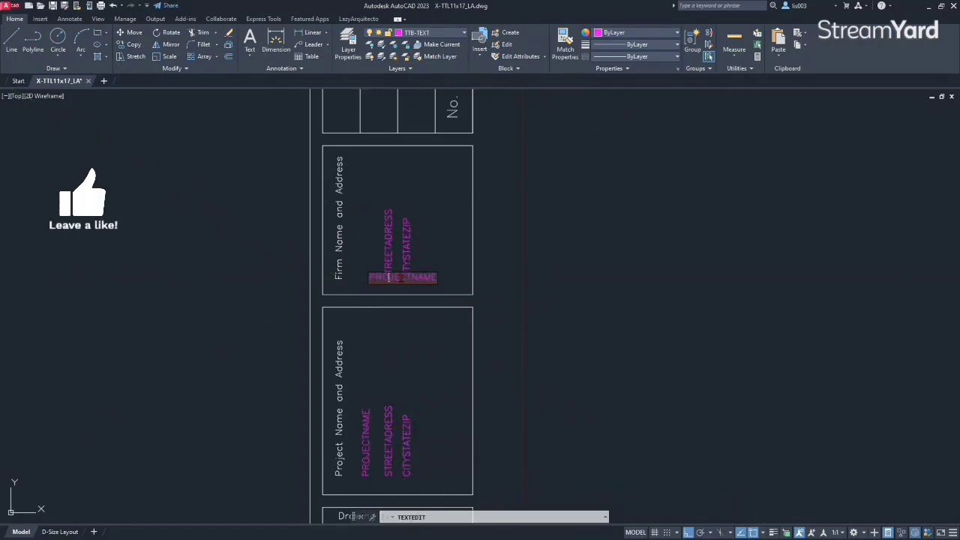
key("Delete")
key("Return")
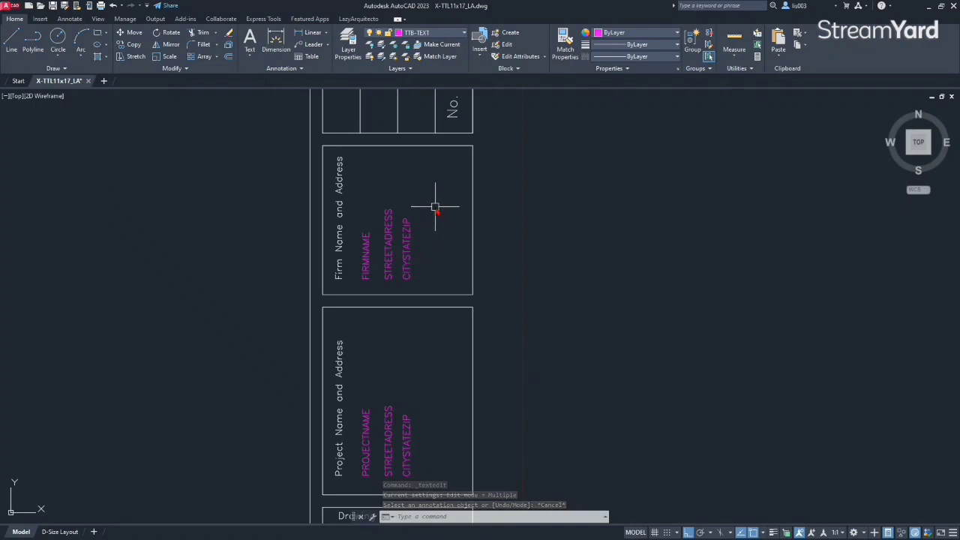
Step: Pan past Revision/Issue and Date to the empty top box, then switch to the 02 IMAGE MATERIALS folder
scroll(425, 270, "down", 2)
middle_click_drag(431, 220, 423, 380)
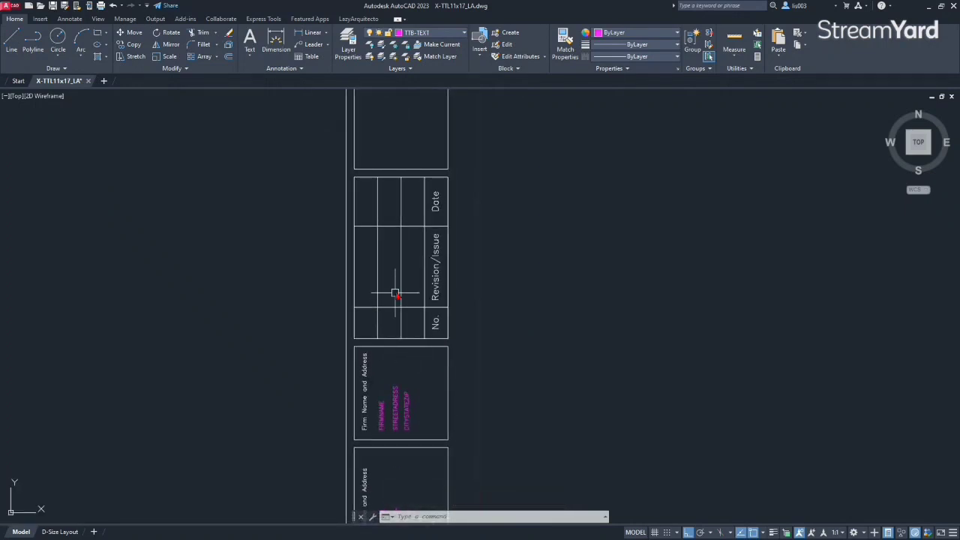
middle_click_drag(395, 225, 392, 371)
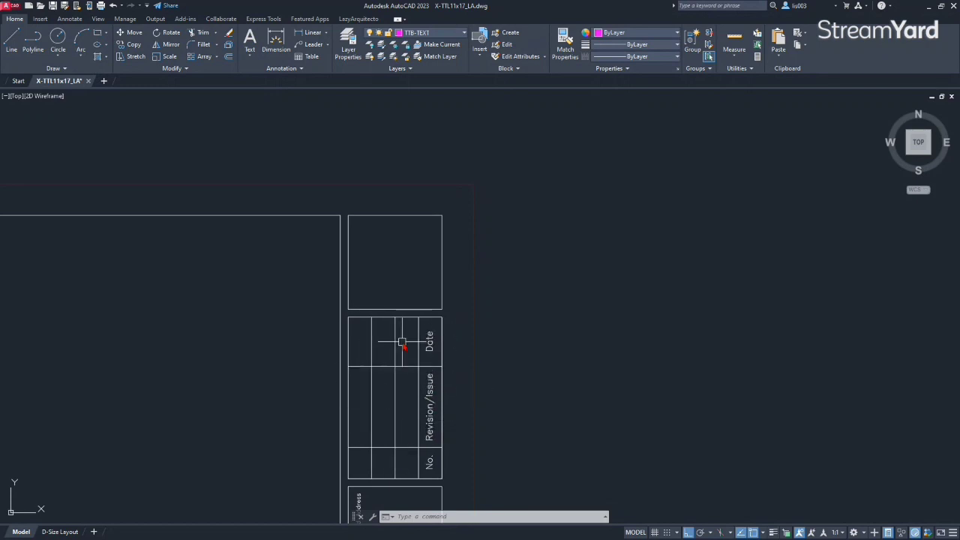
scroll(413, 224, "up", 3)
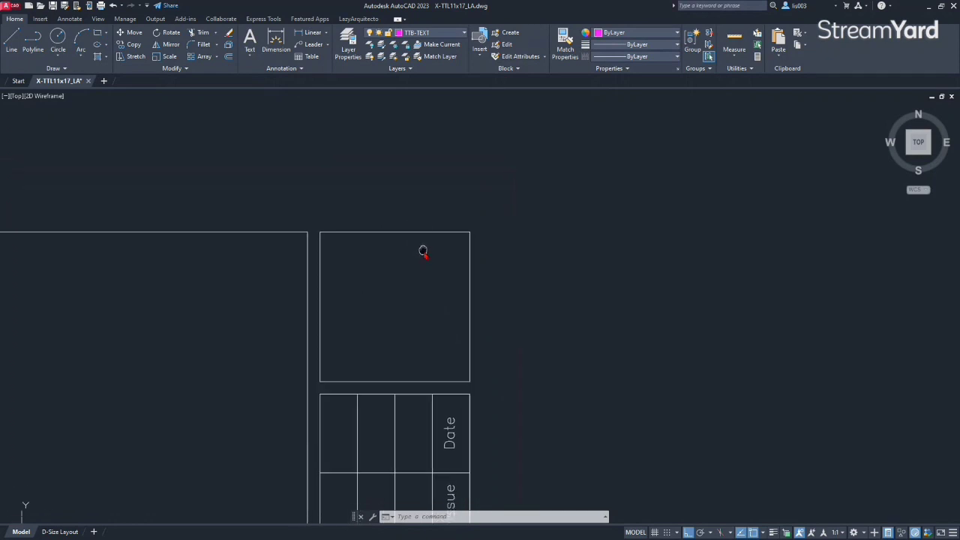
scroll(423, 257, "up", 2)
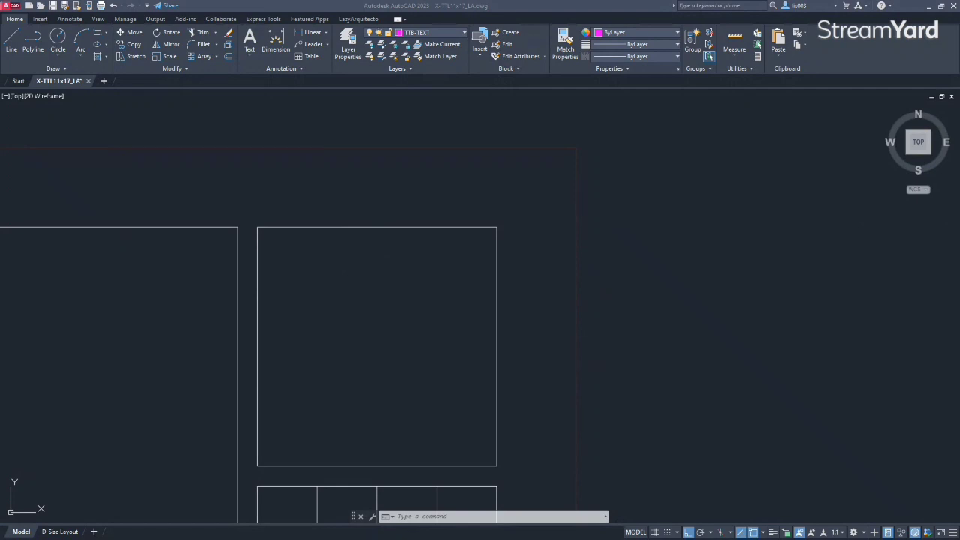
key("alt+Tab")
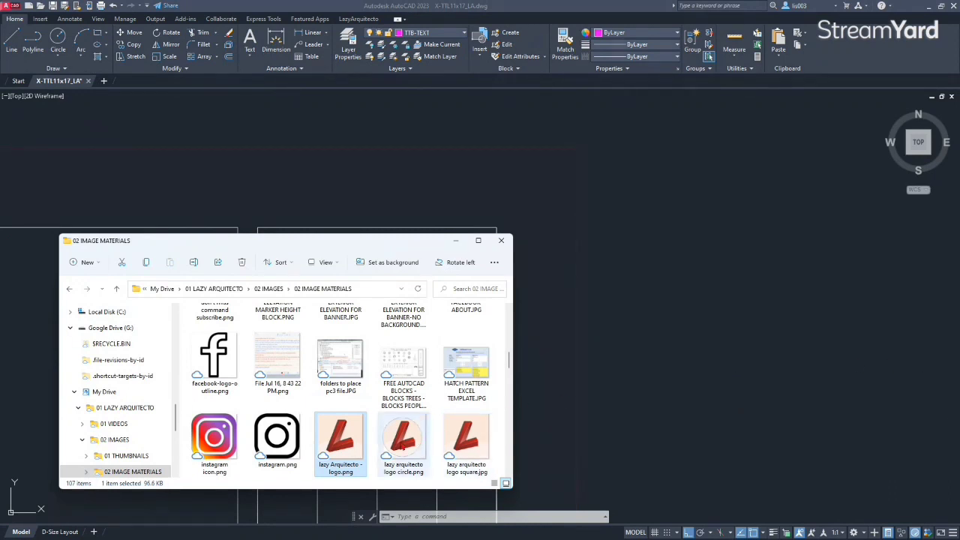
Step: Open lazy Arquitecto - logo.png with Paint
right_click(350, 441)
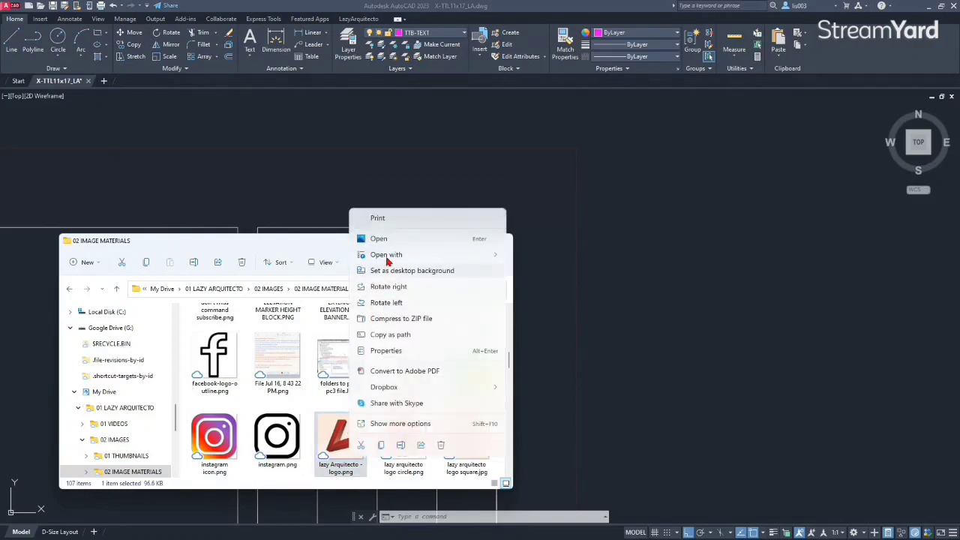
mouse_move(387, 256)
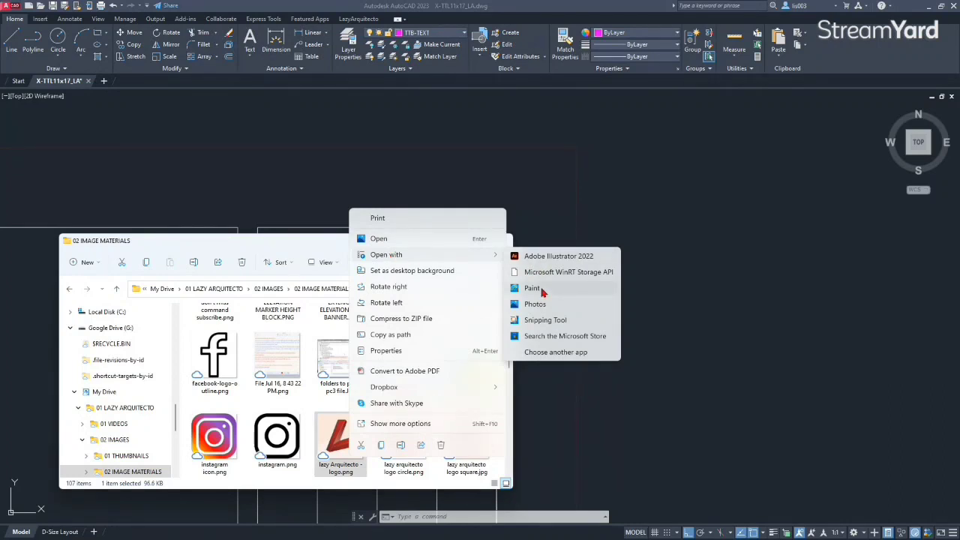
left_click(534, 288)
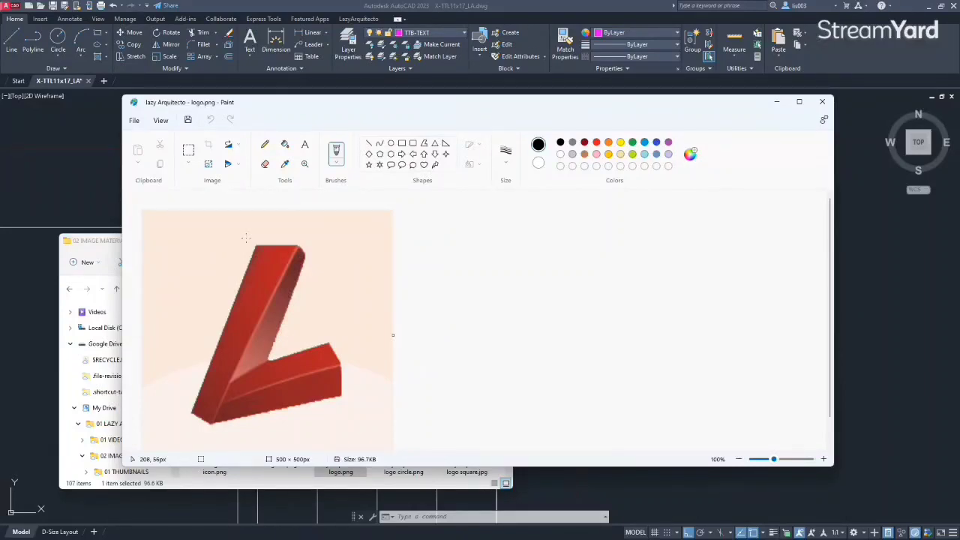
Step: Copy the entire logo image, then minimize Paint and File Explorer
key("ctrl+a")
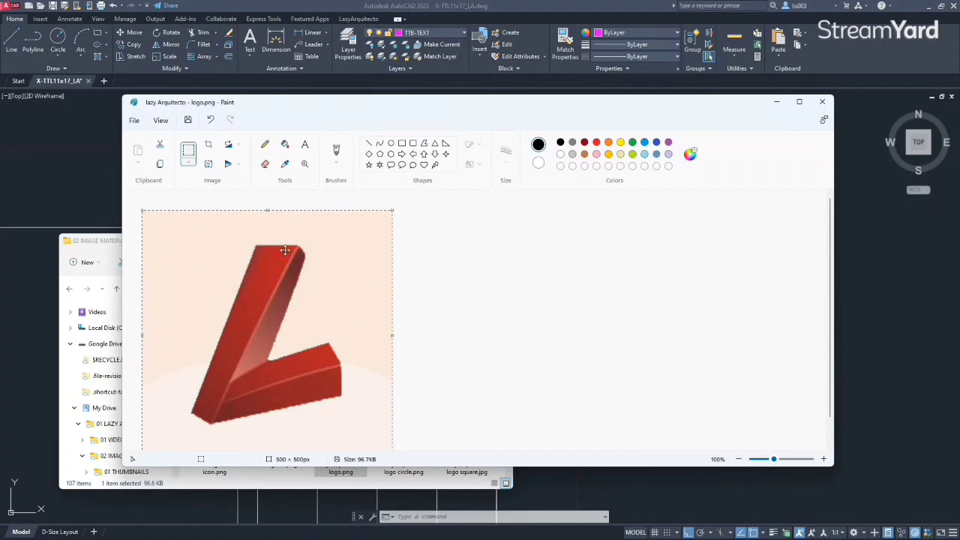
key("ctrl+c")
left_click(780, 103)
left_click(462, 239)
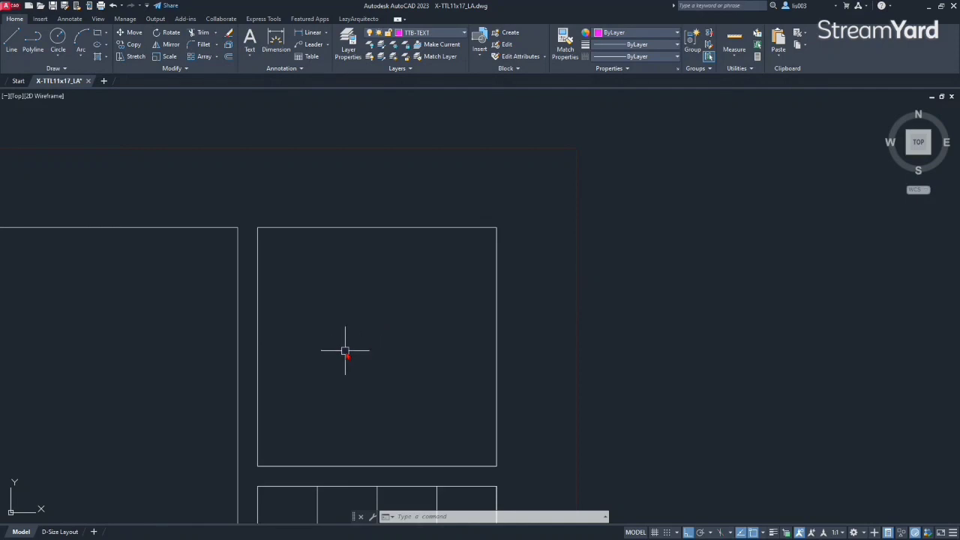
Step: Paste the logo with Ctrl+V, snapping its insertion point to the title block column's top corner
key("ctrl+v")
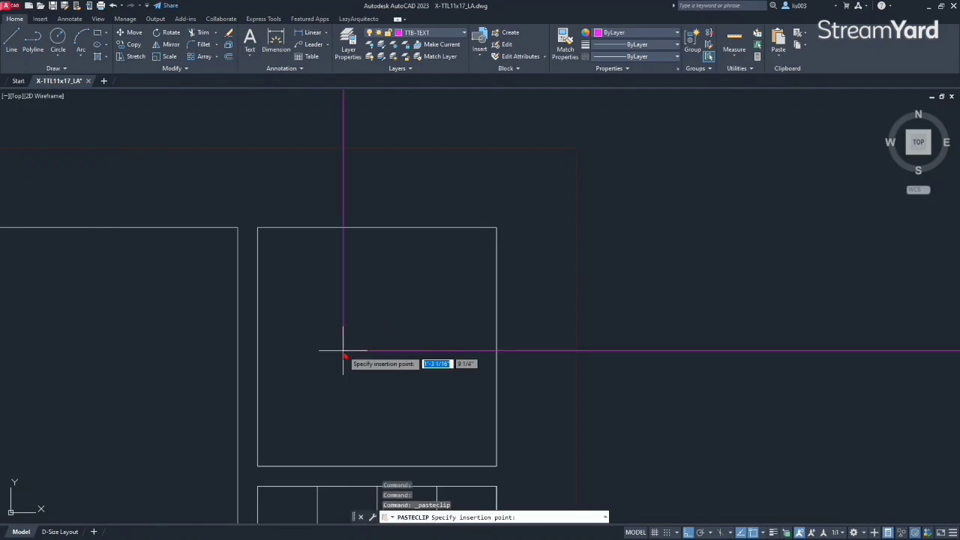
scroll(326, 397, "down", 3)
scroll(375, 375, "down", 1)
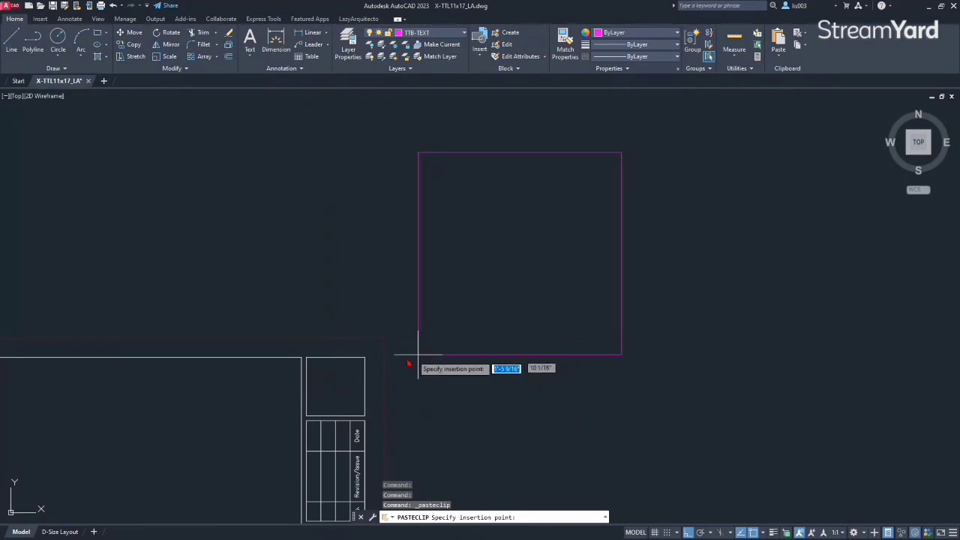
scroll(338, 394, "up", 4)
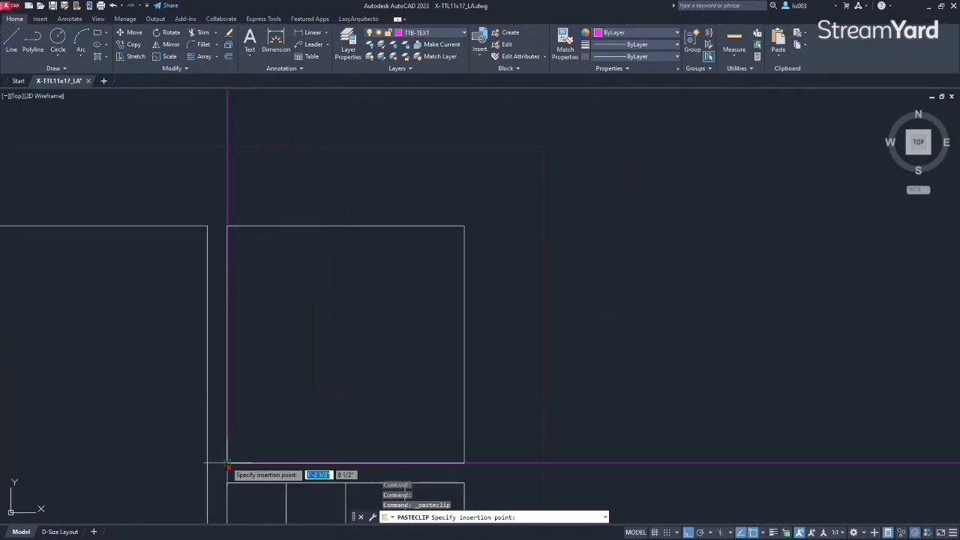
left_click(228, 465)
scroll(278, 439, "down", 5)
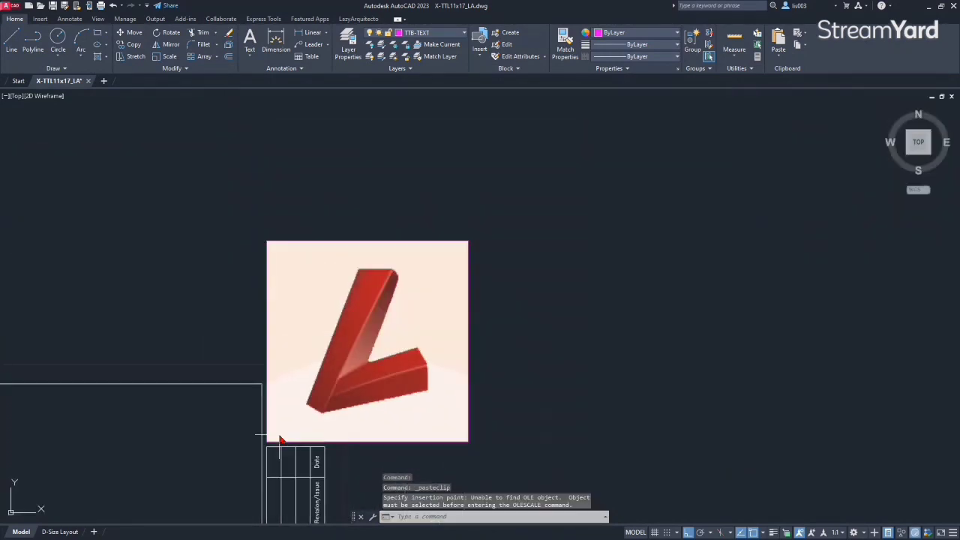
Step: Scale the logo image by reference from its lower-left corner to match the top cell's width
left_click(426, 450)
left_click(365, 310)
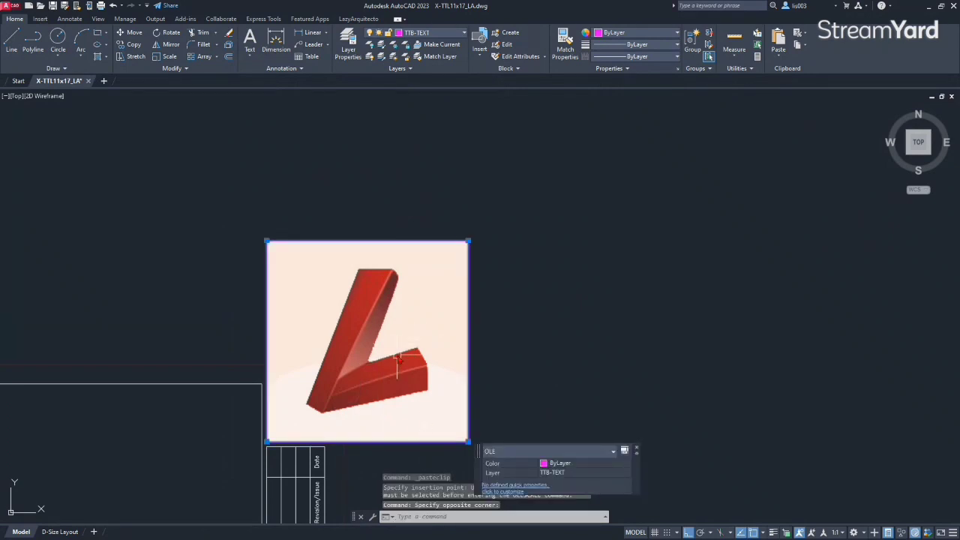
type("s")
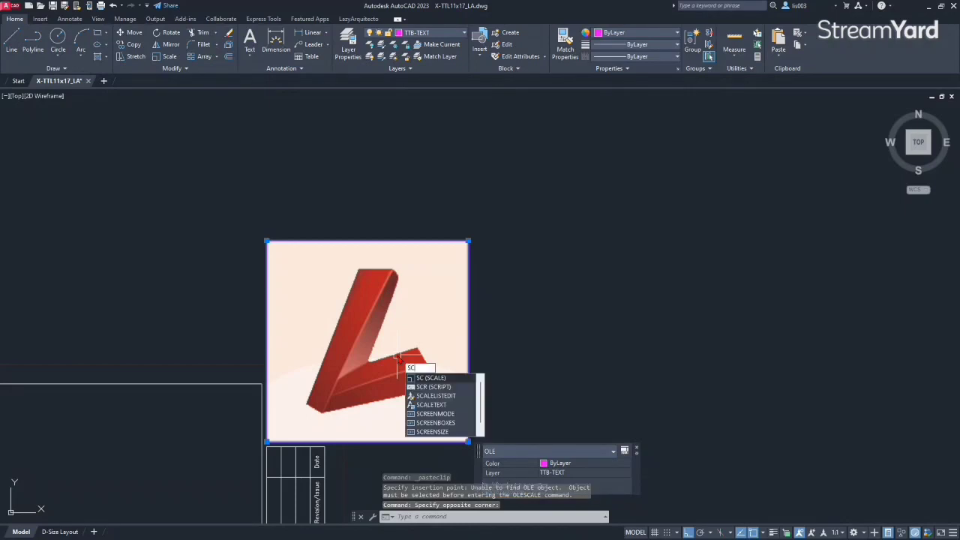
key("Return")
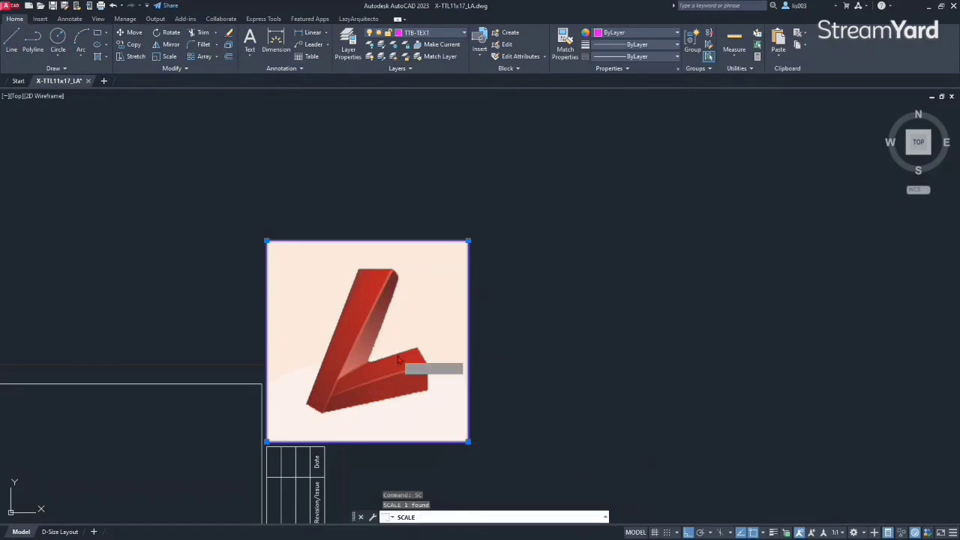
scroll(281, 459, "up", 4)
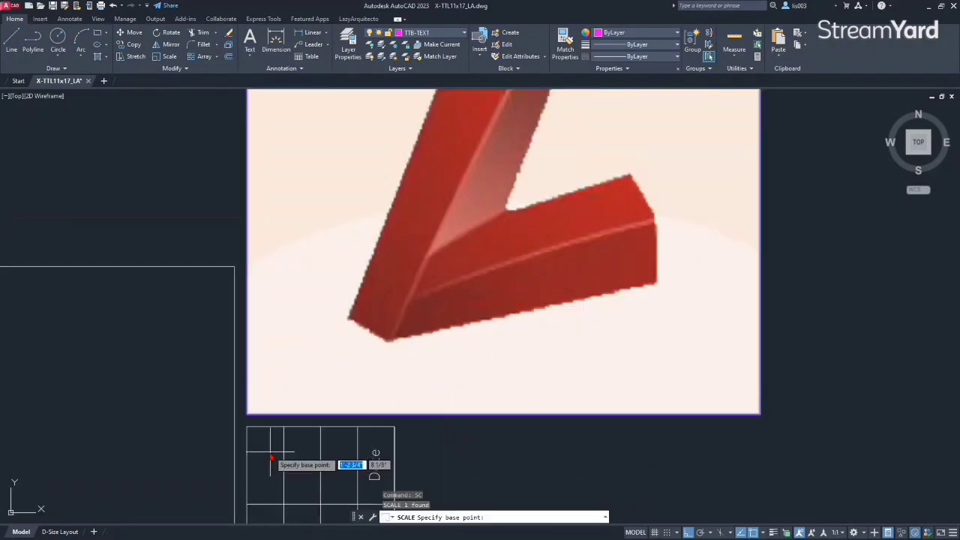
left_click(248, 413)
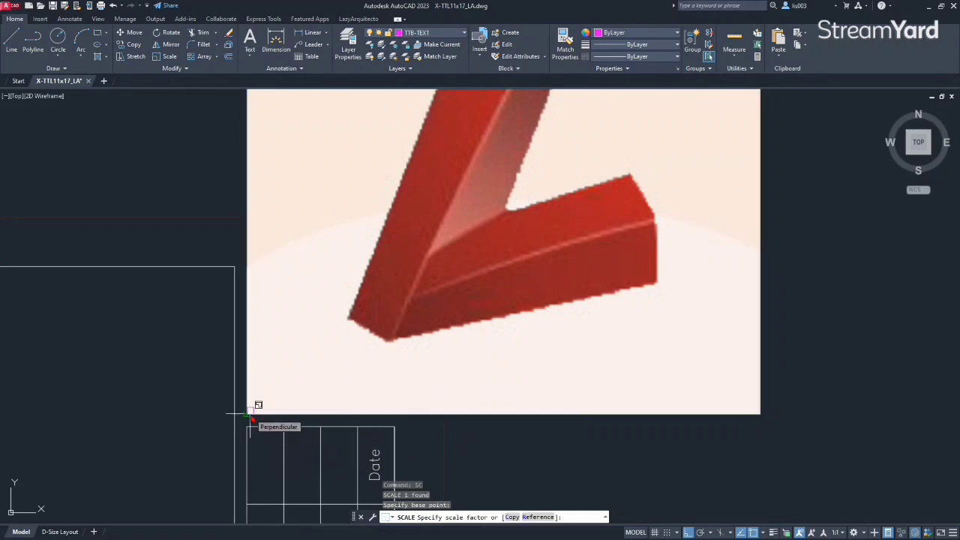
type("R")
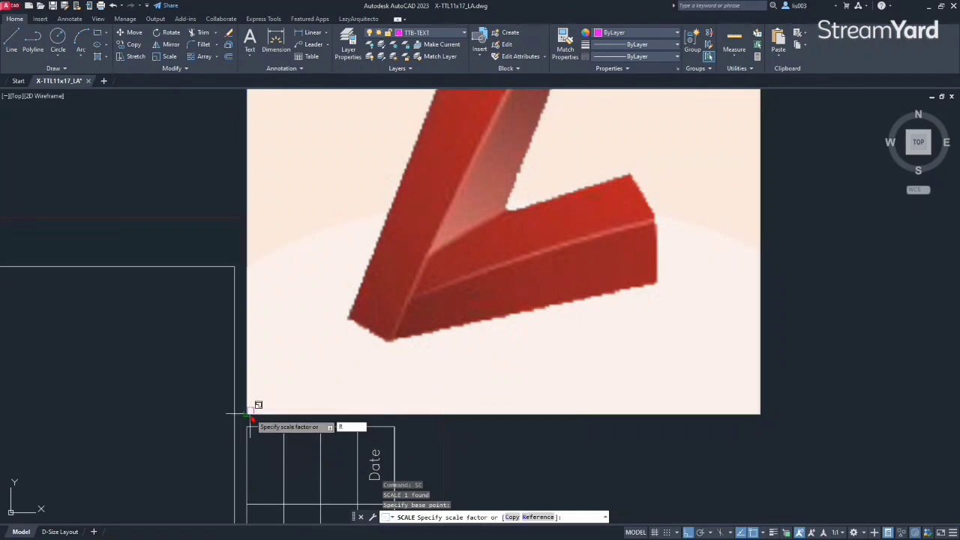
key("Return")
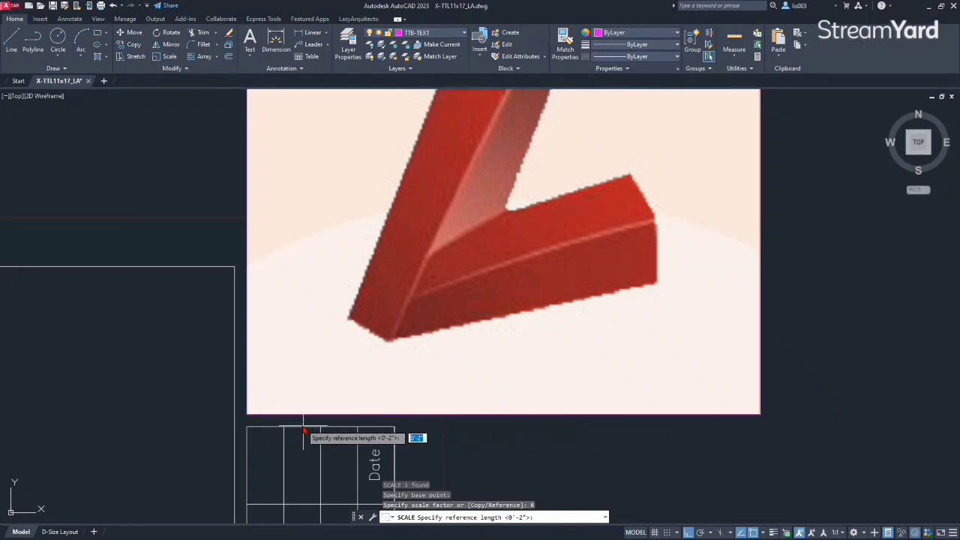
left_click(247, 414)
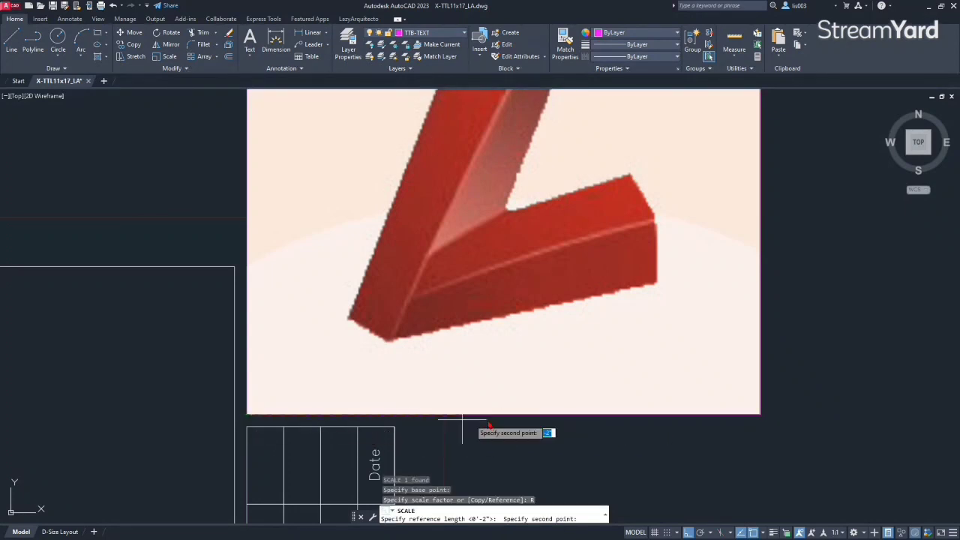
left_click(759, 414)
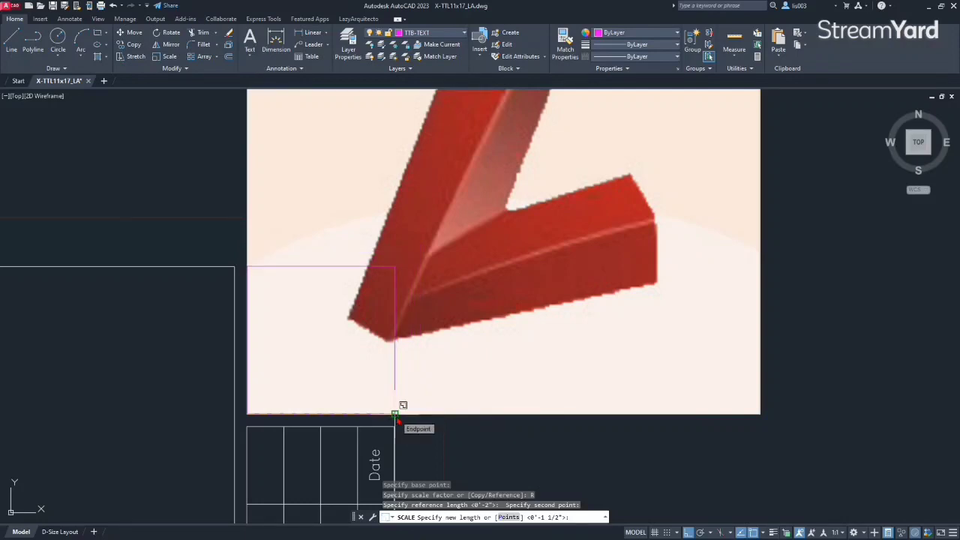
left_click(395, 414)
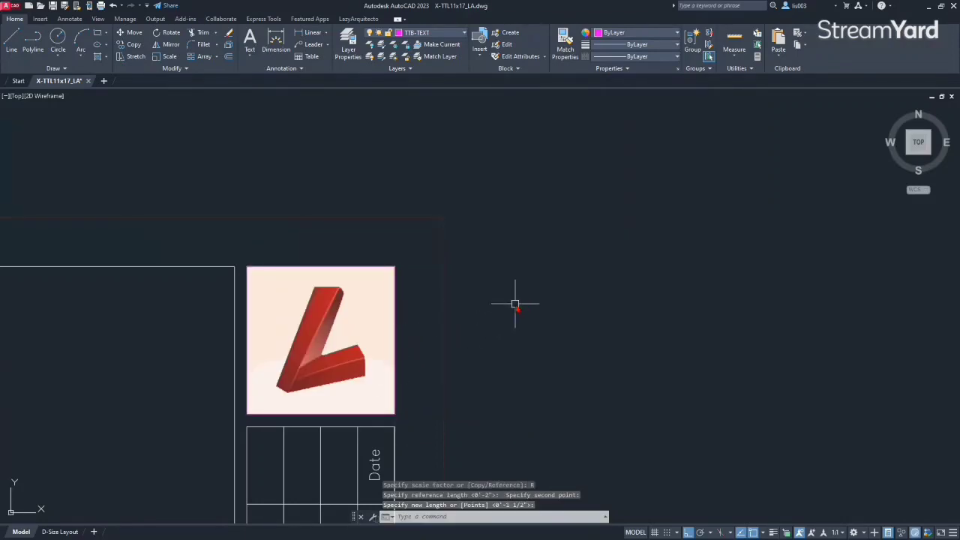
Step: Bring the whole title block column into view and begin a selection around the logo
scroll(514, 303, "down", 5)
middle_click_drag(434, 381, 501, 281)
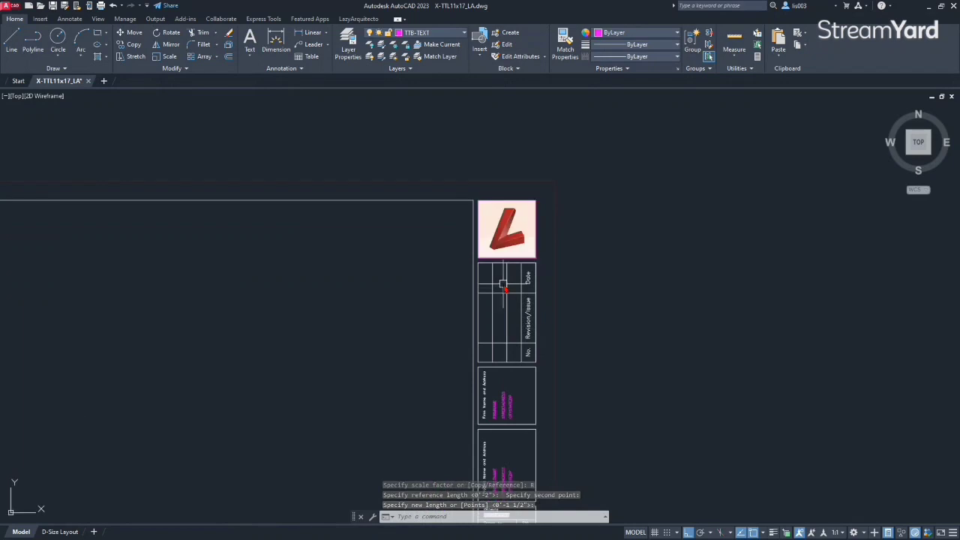
scroll(521, 226, "up", 4)
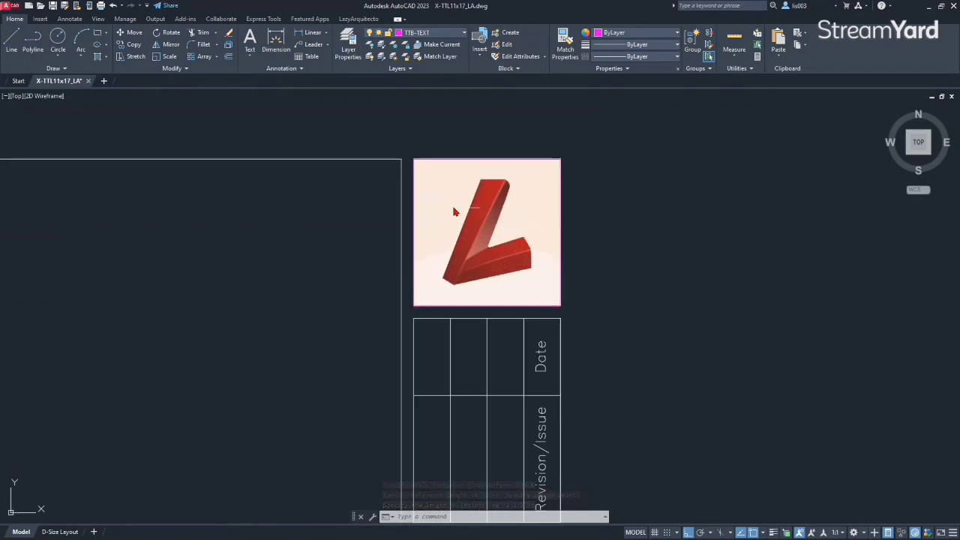
left_click(417, 158)
left_click(400, 180)
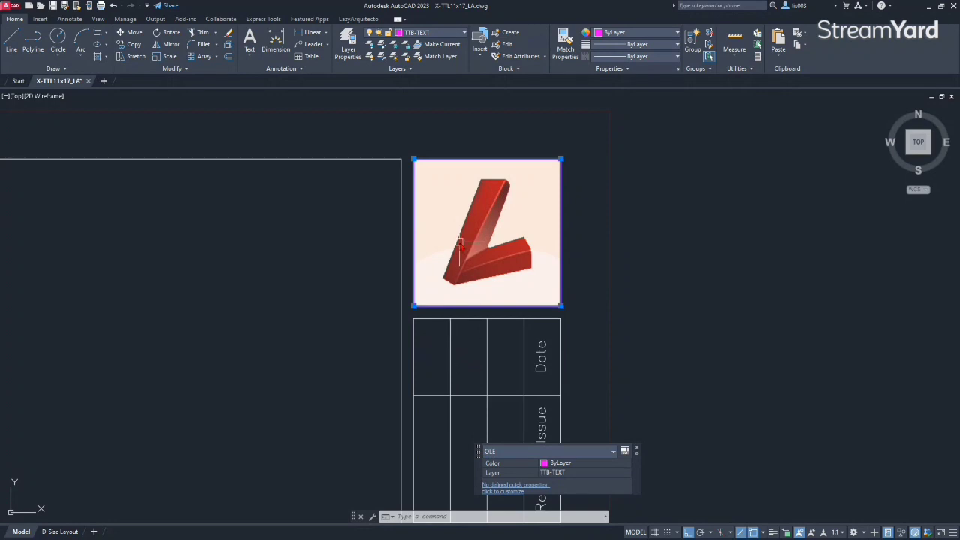
scroll(462, 229, "down", 4)
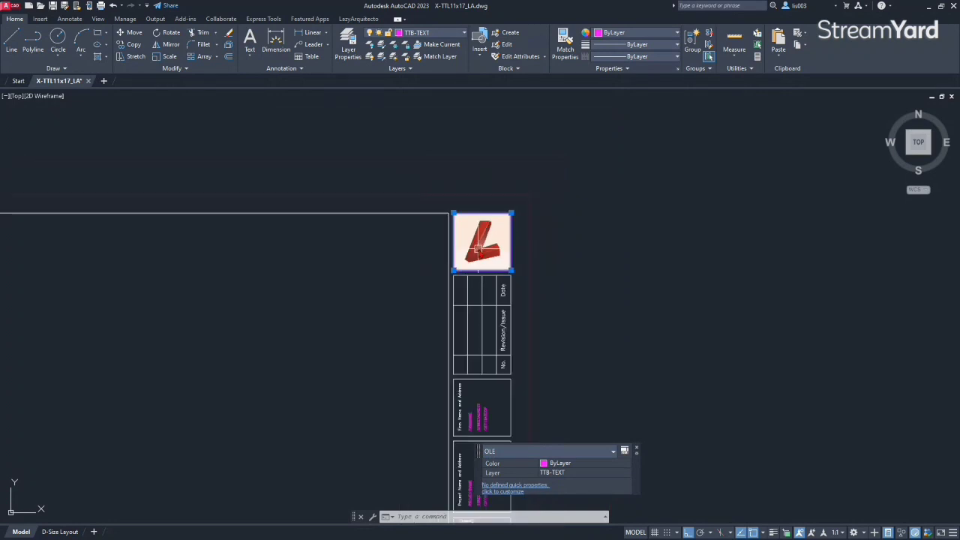
left_click(454, 290)
key("Escape")
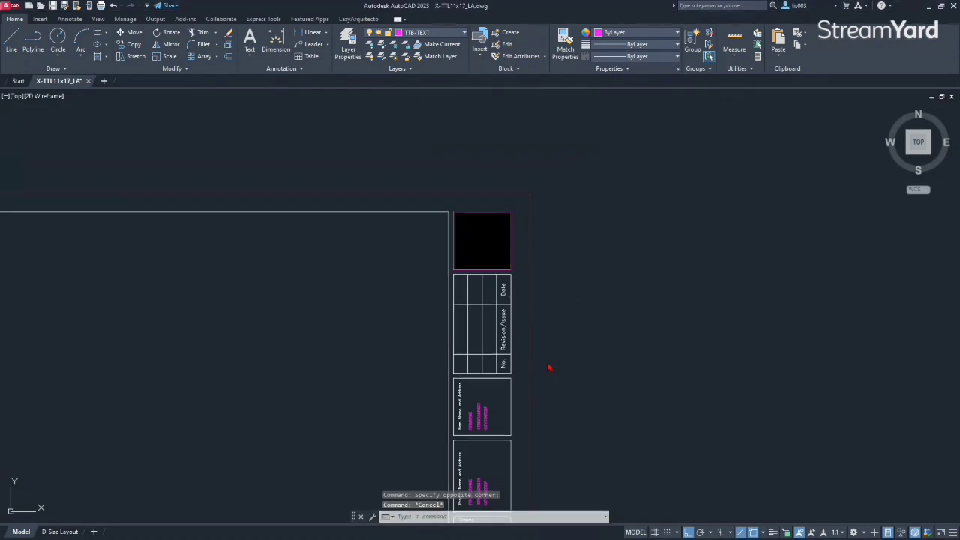
middle_click_drag(553, 335, 559, 237)
scroll(494, 409, "up", 4)
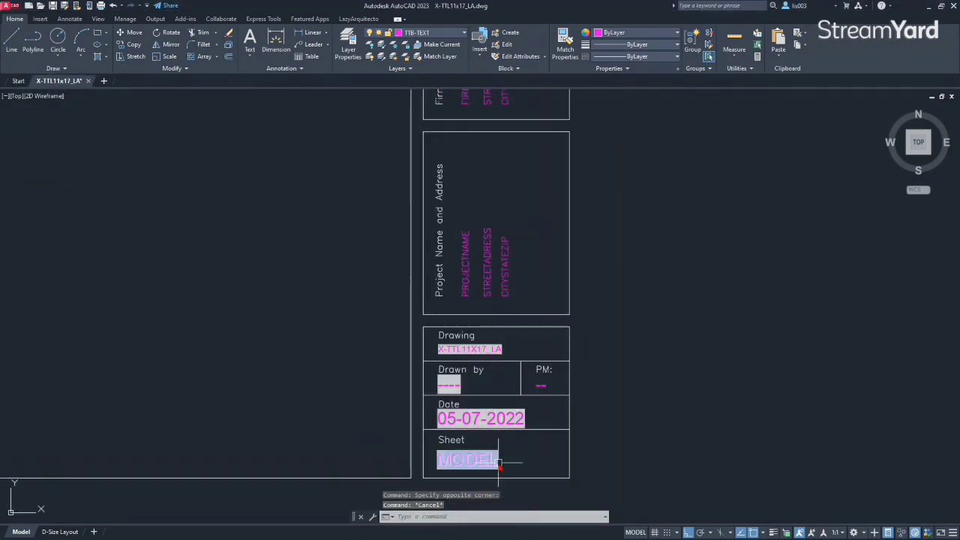
scroll(531, 473, "down", 4)
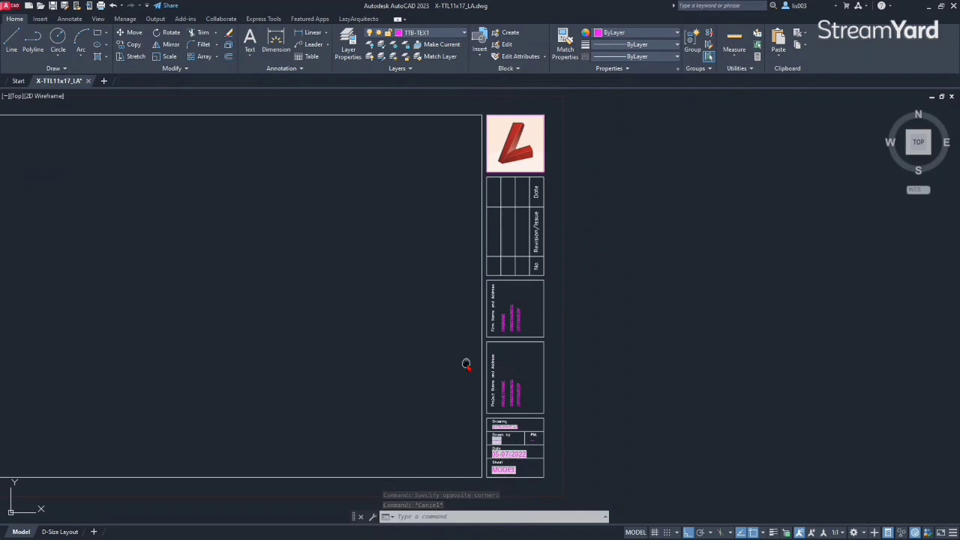
middle_click(468, 368)
middle_click(468, 368)
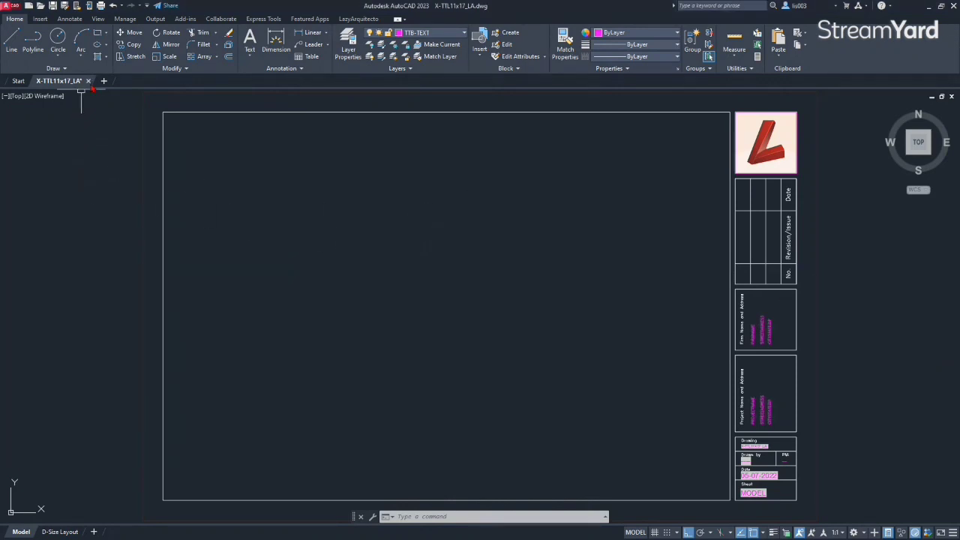
Step: Close the X-TTL11x17_LA drawing, saving its changes
mouse_move(94, 88)
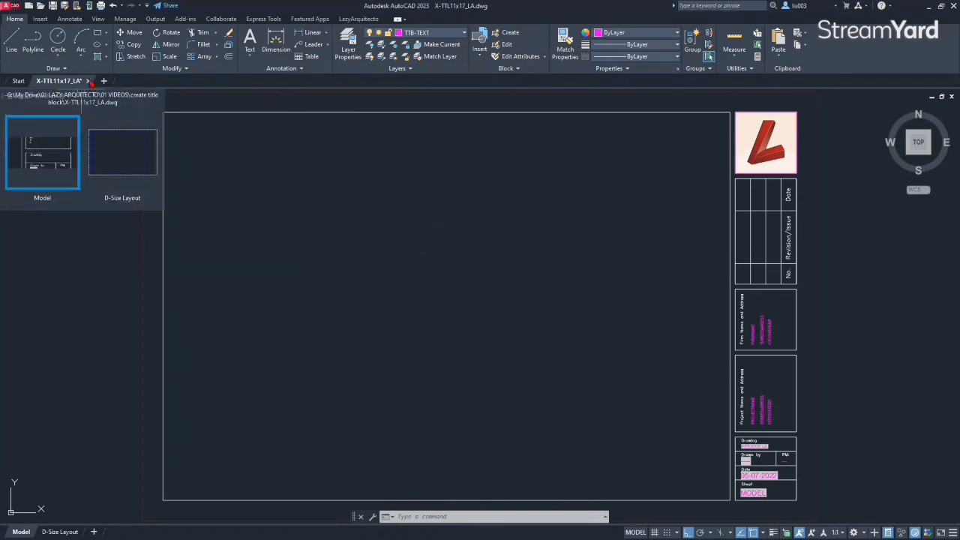
left_click(89, 81)
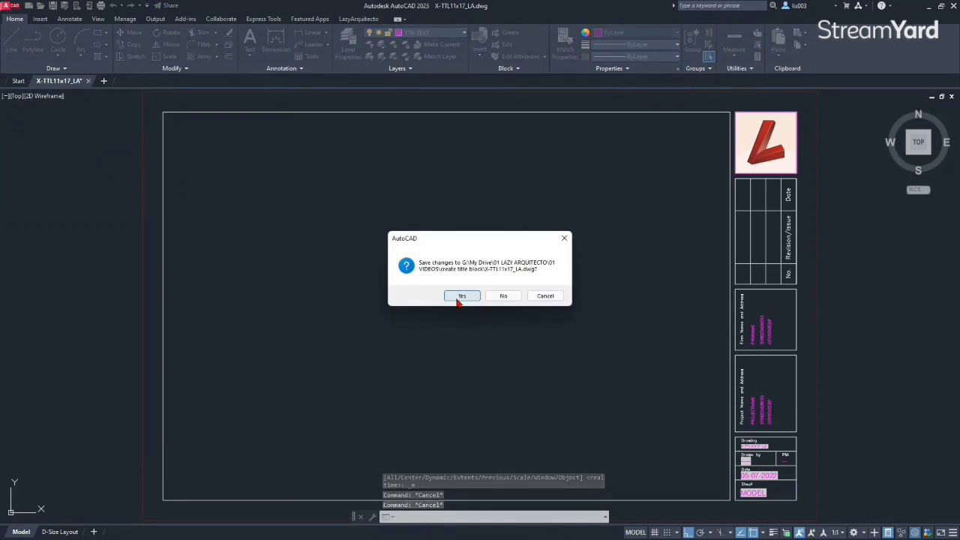
left_click(456, 298)
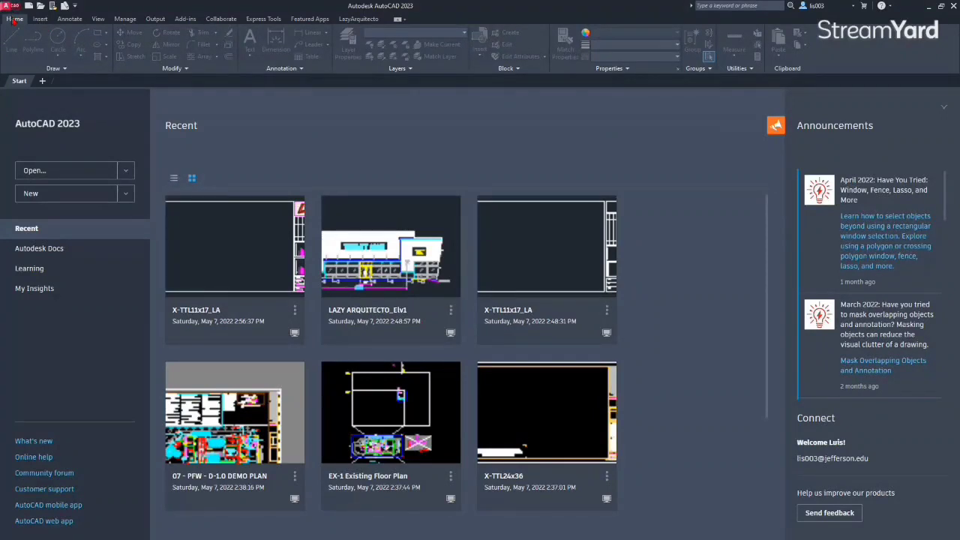
left_click(10, 6)
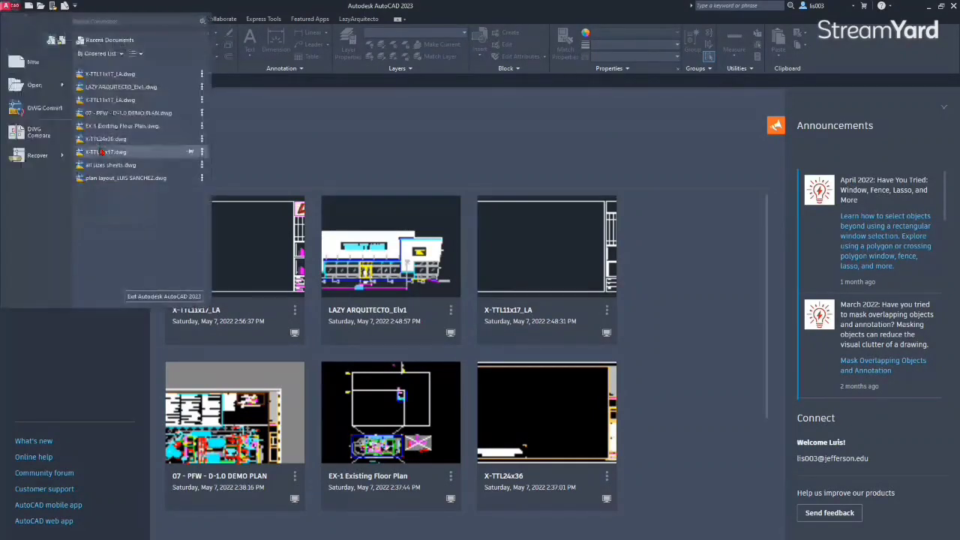
left_click(117, 89)
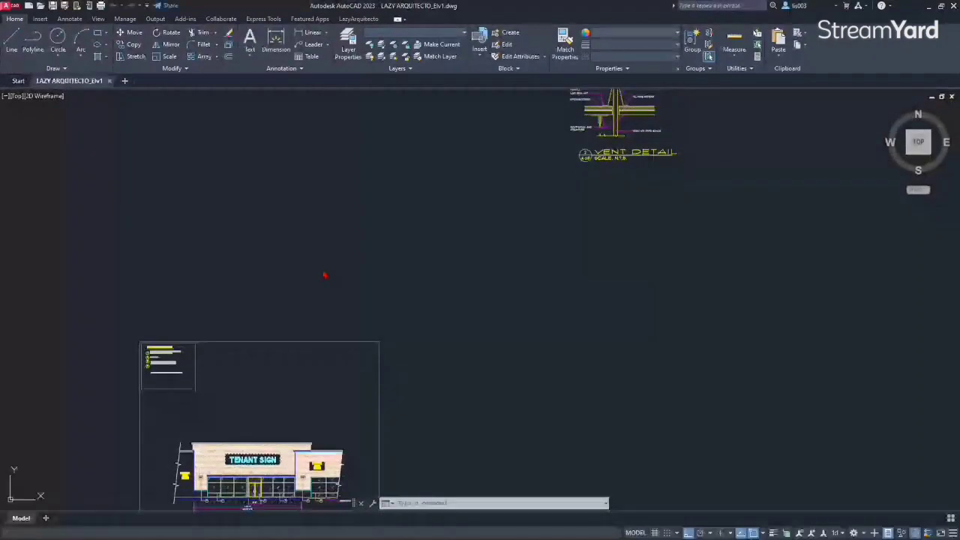
middle_click_drag(302, 333, 359, 270)
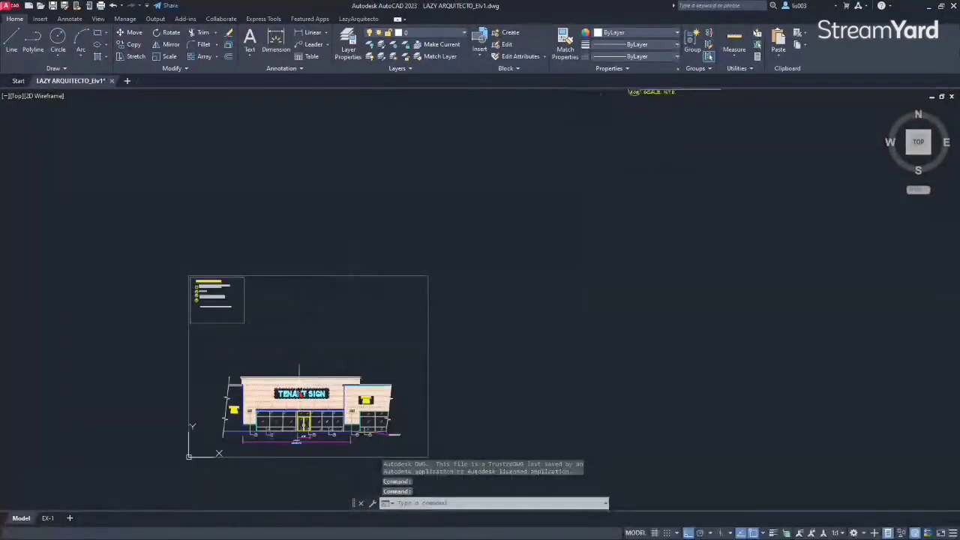
scroll(263, 428, "up", 4)
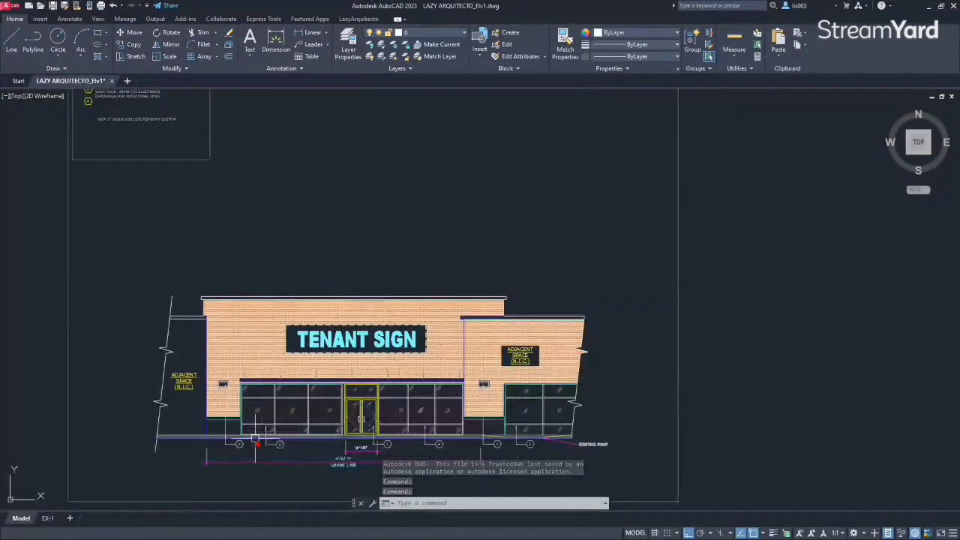
scroll(255, 439, "down", 2)
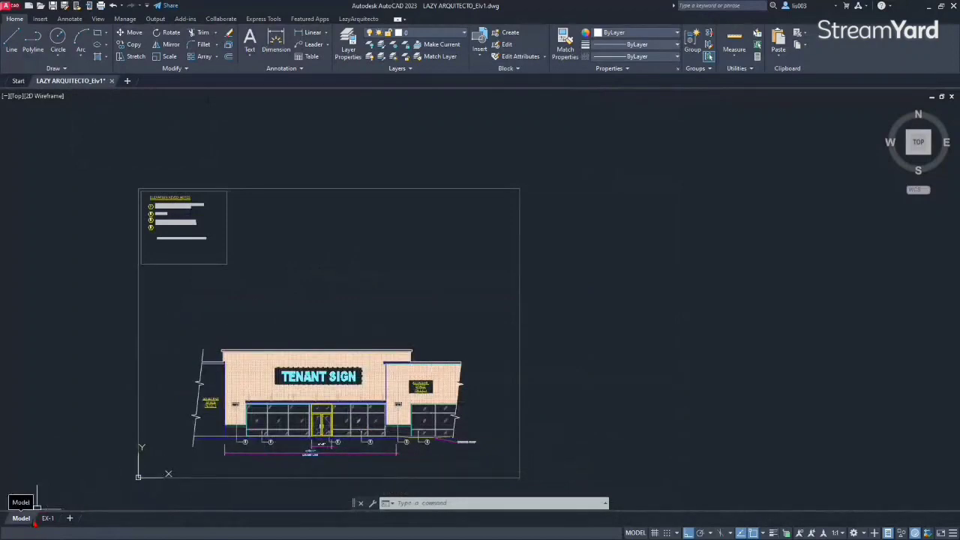
mouse_move(49, 519)
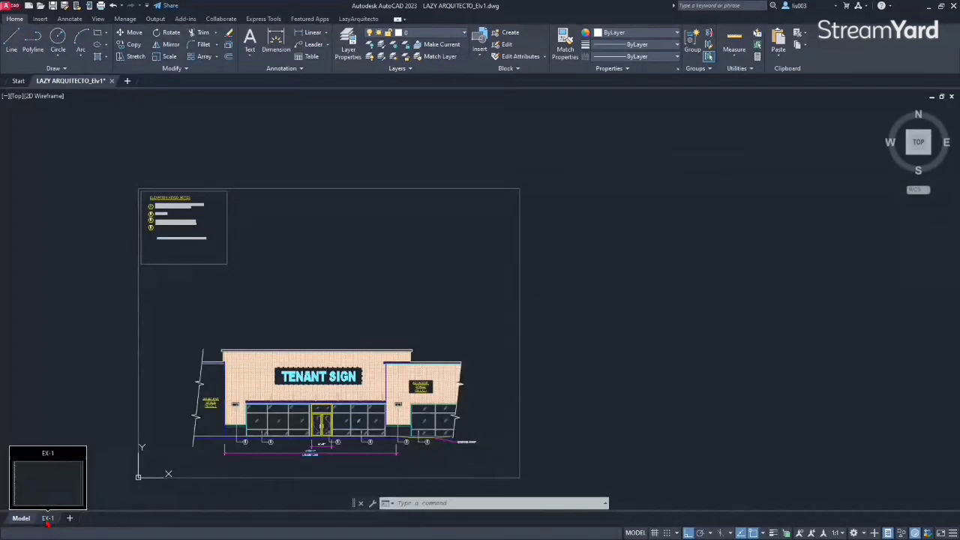
Step: Switch to the EX-1 layout, zoom to extents, and open External References with XR
left_click(47, 522)
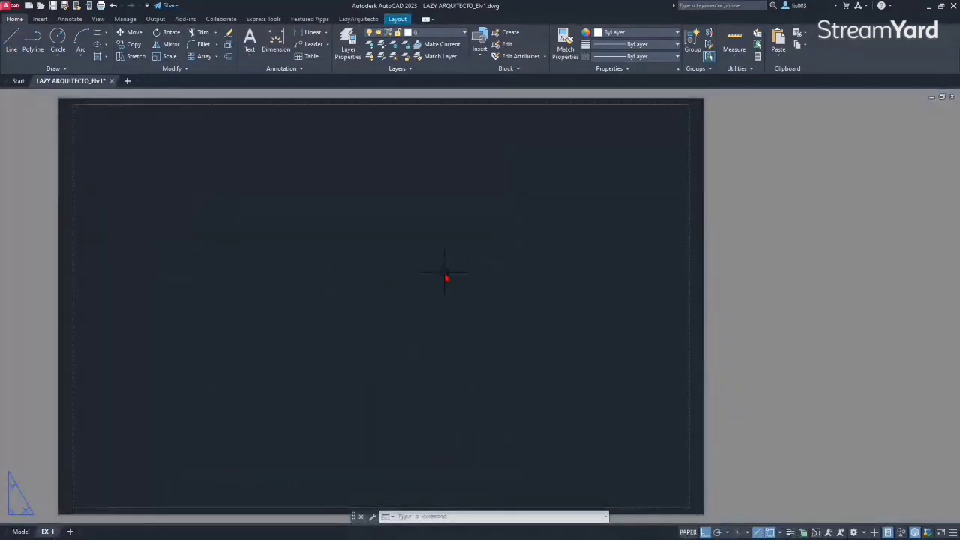
scroll(445, 277, "down", 2)
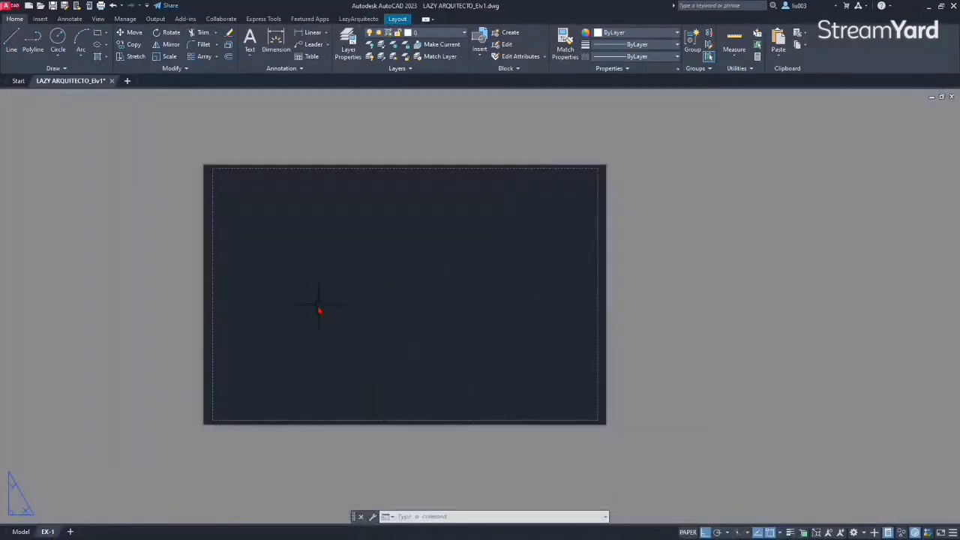
middle_click(524, 316)
middle_click(524, 316)
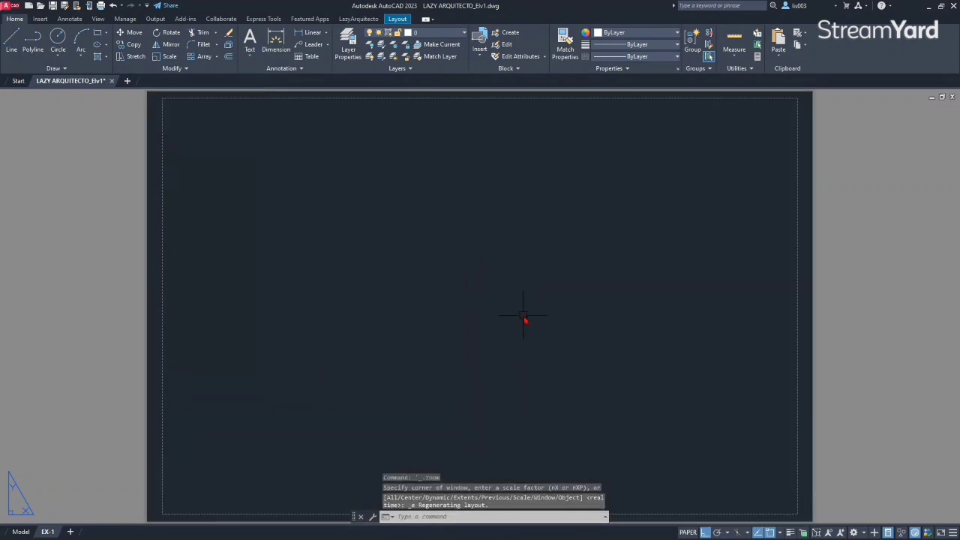
scroll(347, 300, "down", 2)
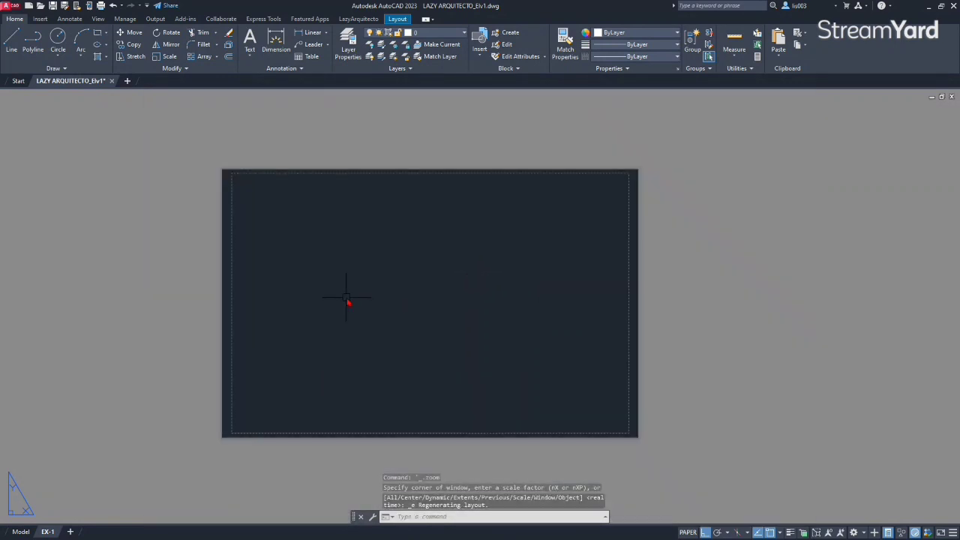
type("XR")
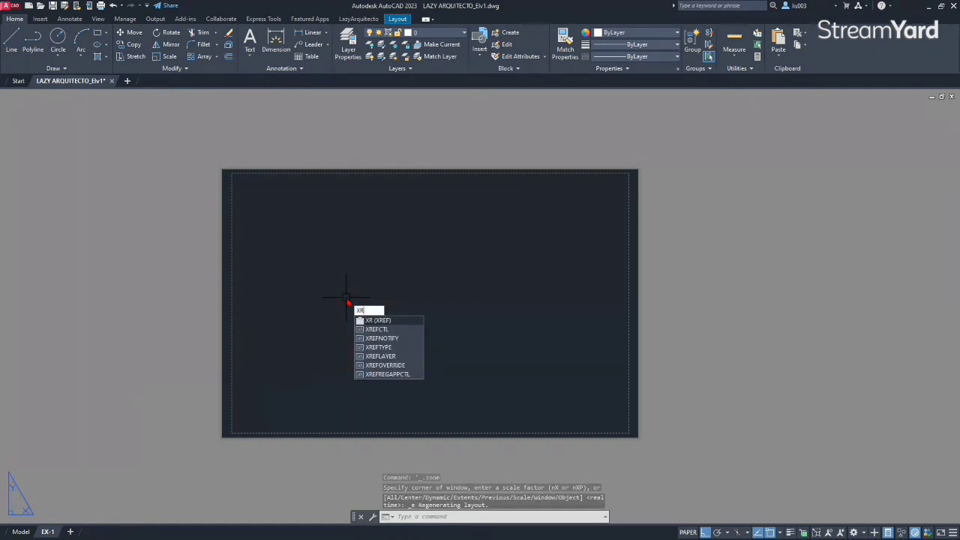
key("Return")
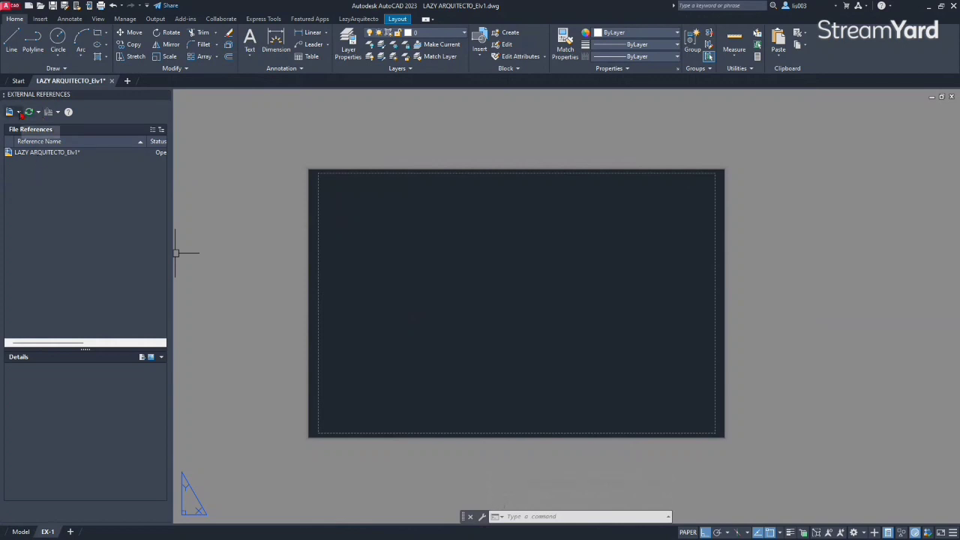
Step: Attach X-TTL11x17_LA.dwg as a DWG reference at 0,0,0 with scale 1
left_click(19, 113)
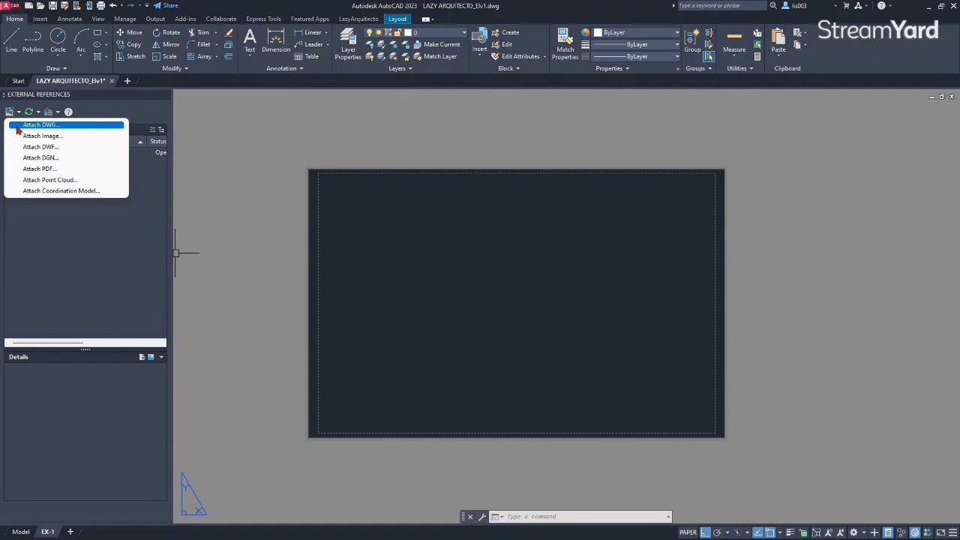
left_click(18, 126)
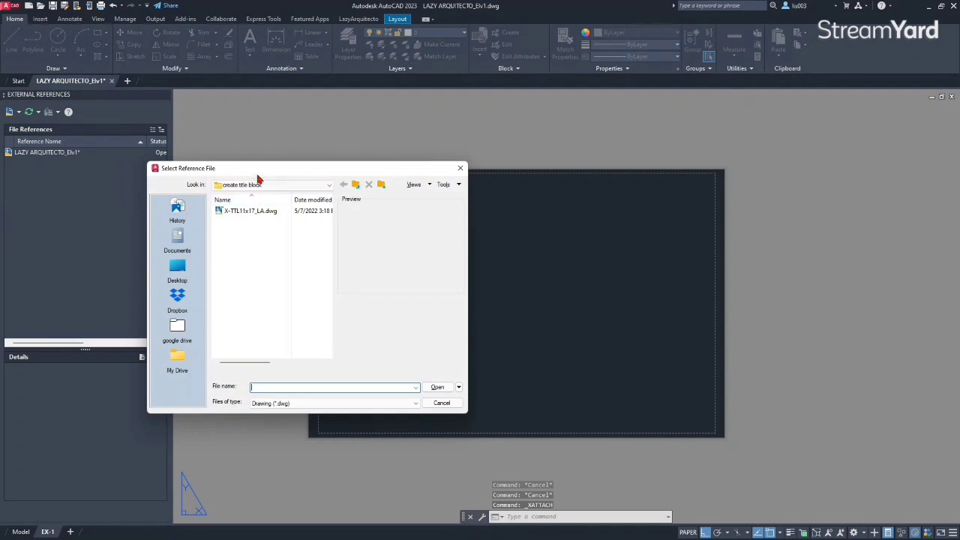
left_click(237, 213)
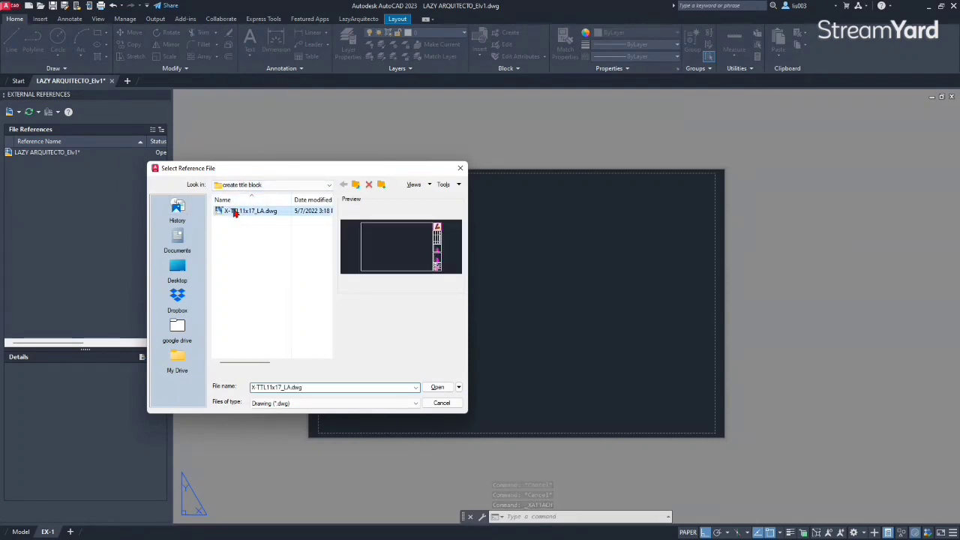
left_click(438, 388)
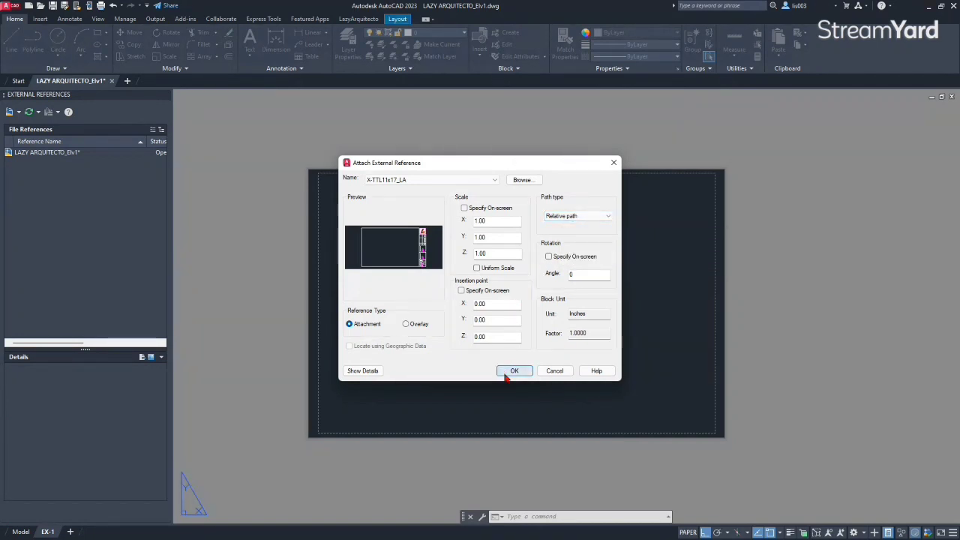
left_click(507, 374)
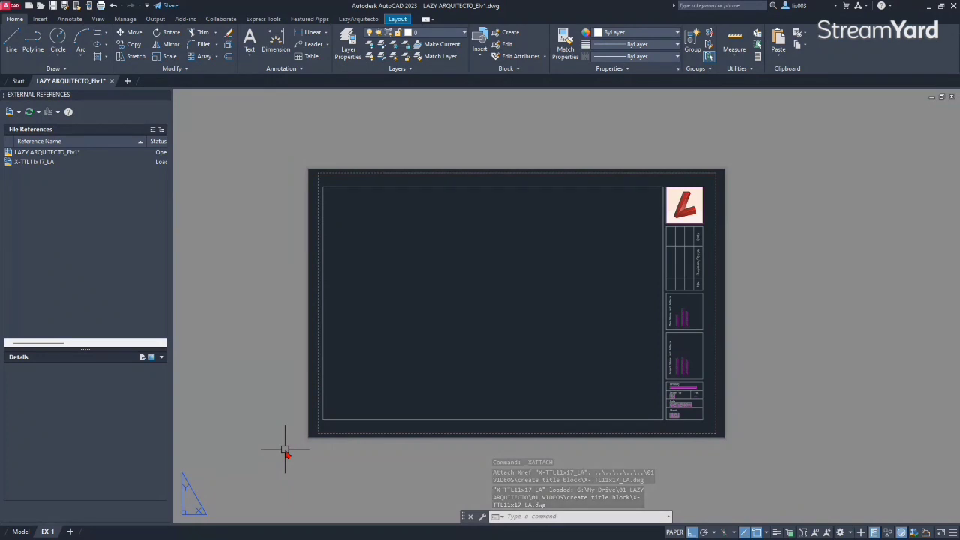
scroll(285, 451, "up", 2)
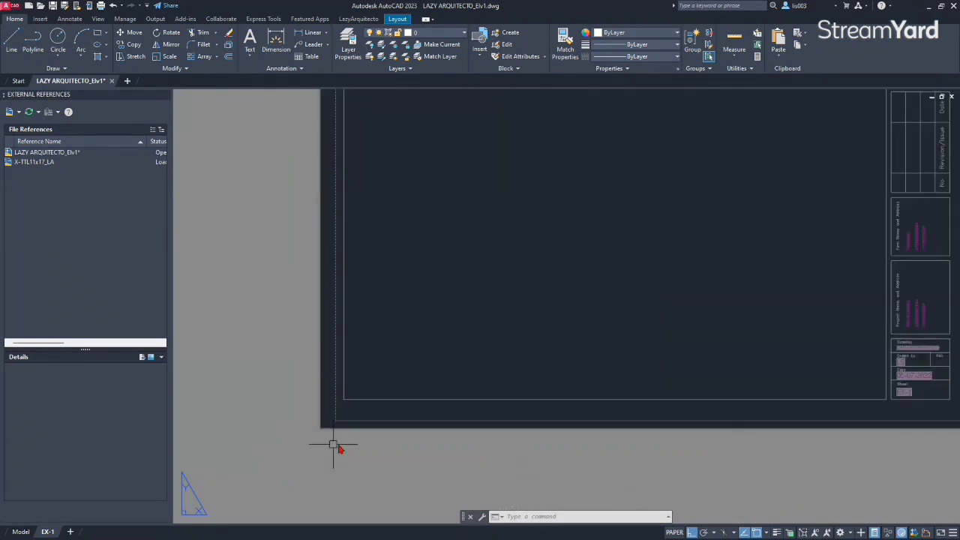
left_click(356, 402)
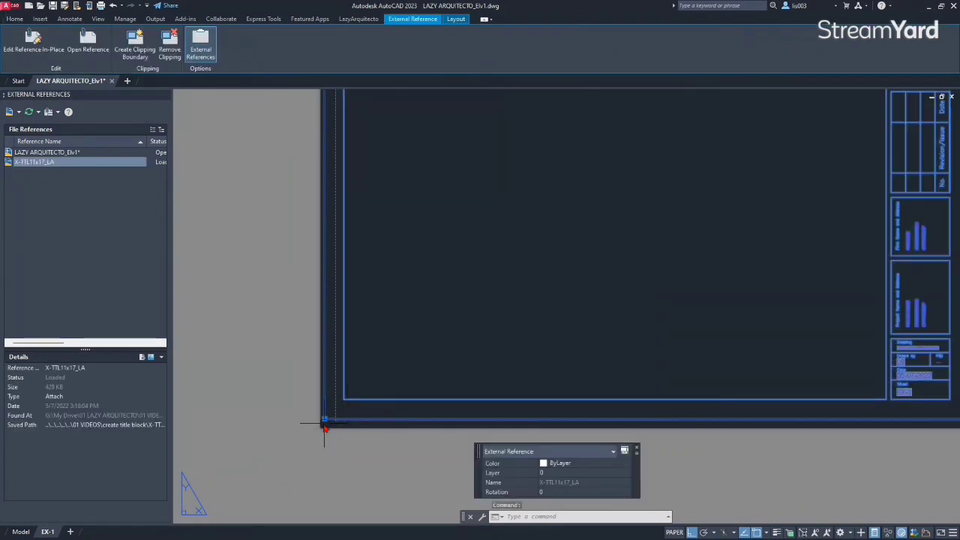
scroll(326, 424, "up", 2)
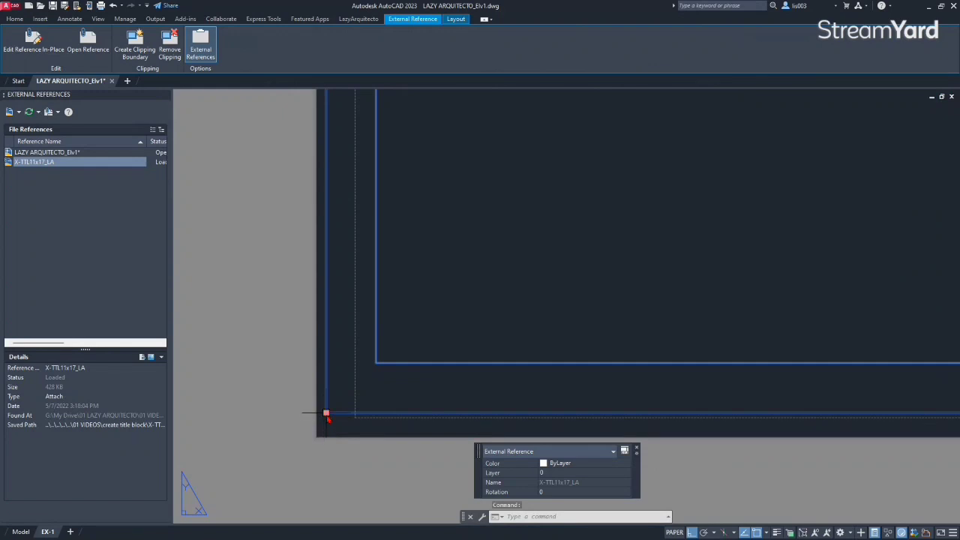
scroll(428, 382, "down", 2)
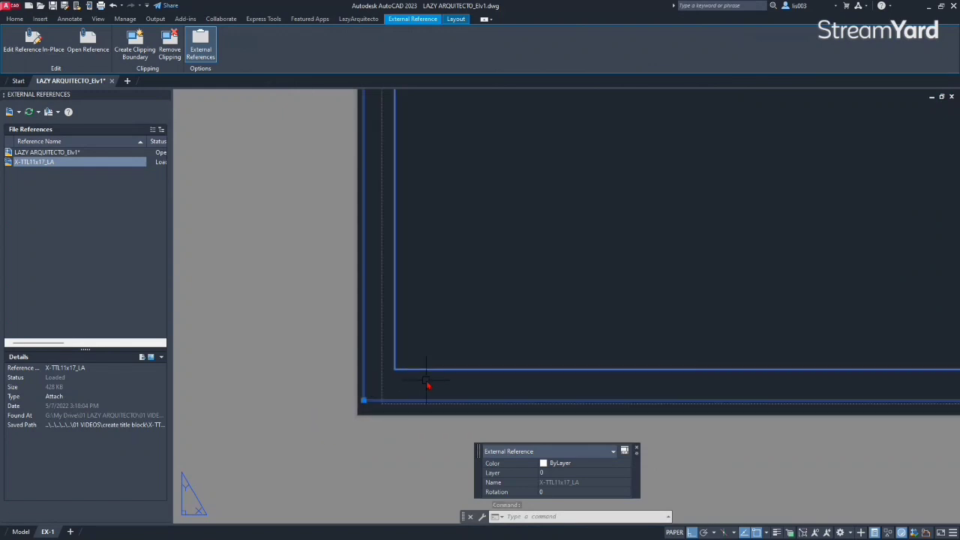
key("Escape")
type("L")
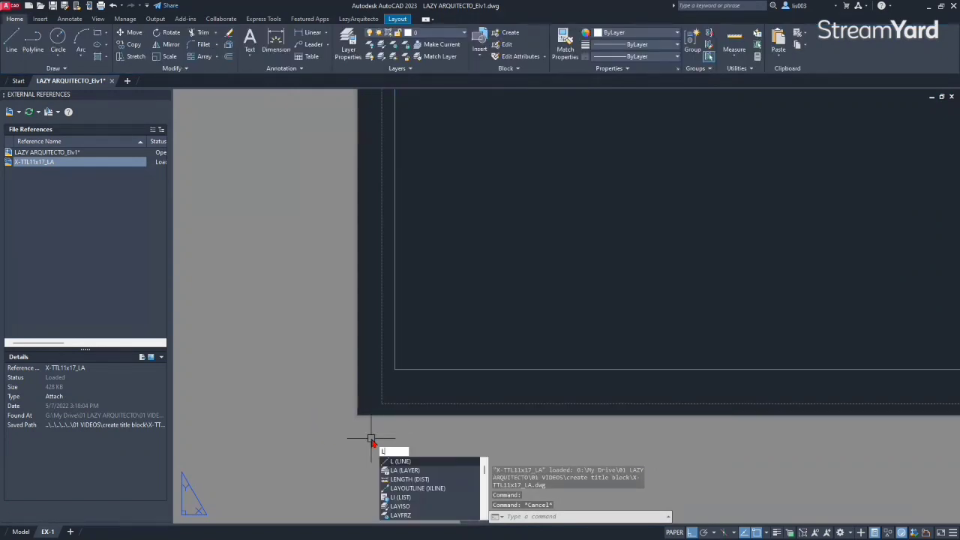
key("Return")
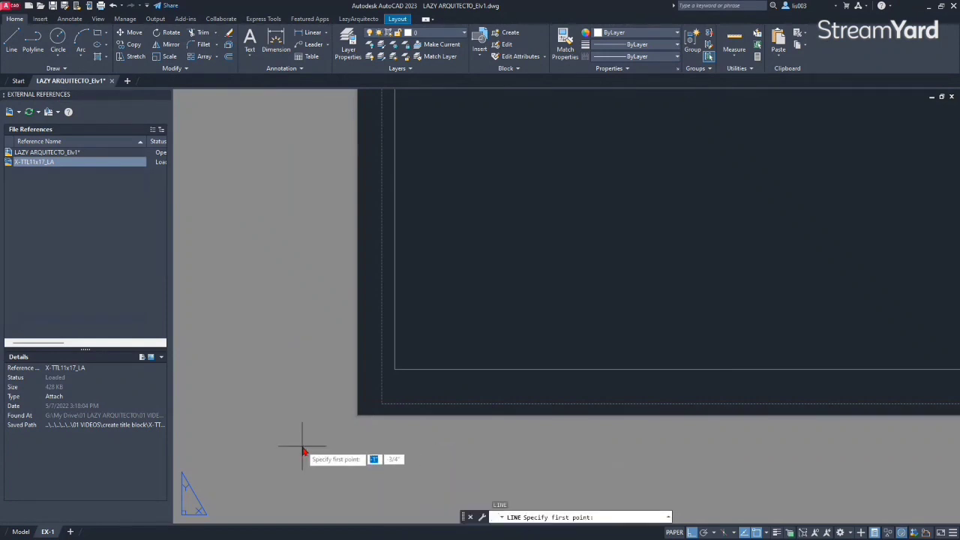
type("0,0,0")
key("Return")
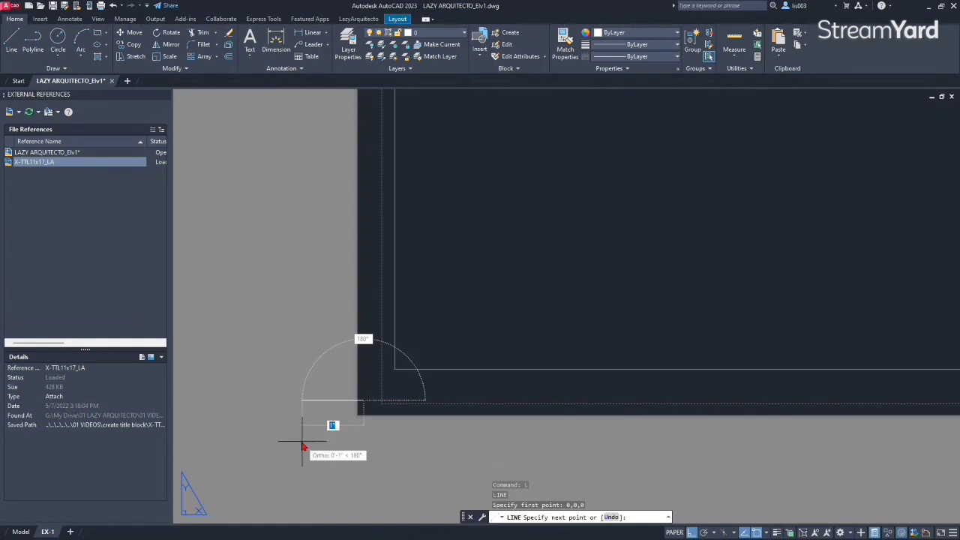
key("F8")
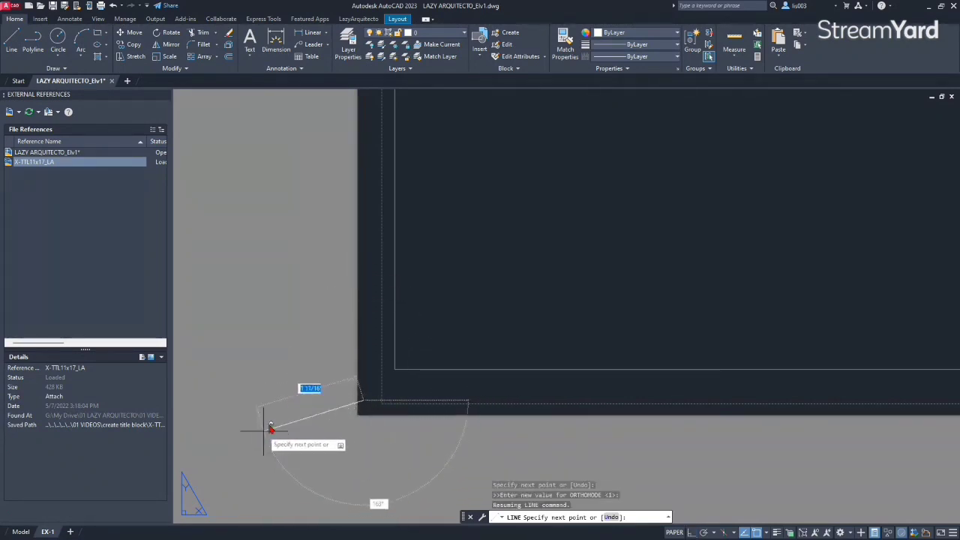
scroll(348, 416, "up", 2)
scroll(349, 416, "up", 3)
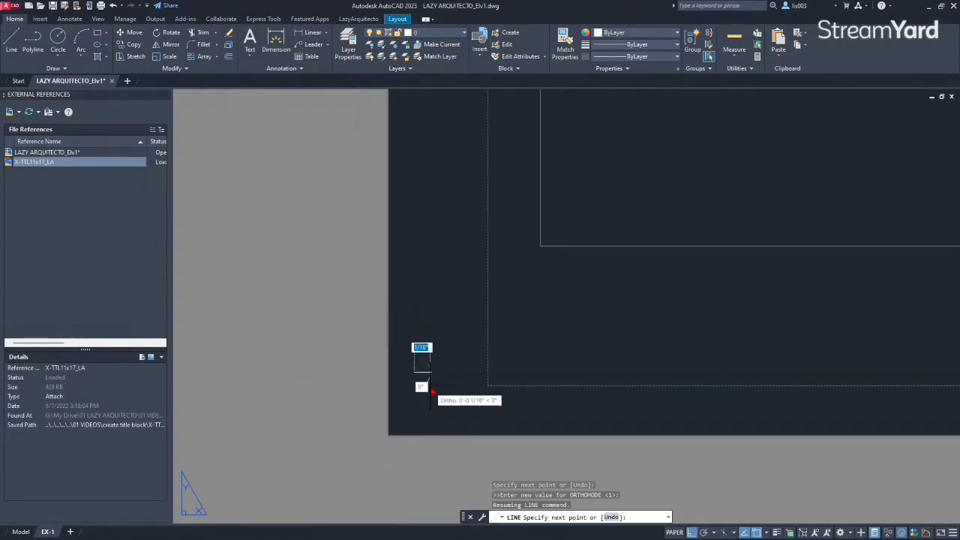
scroll(266, 420, "down", 2)
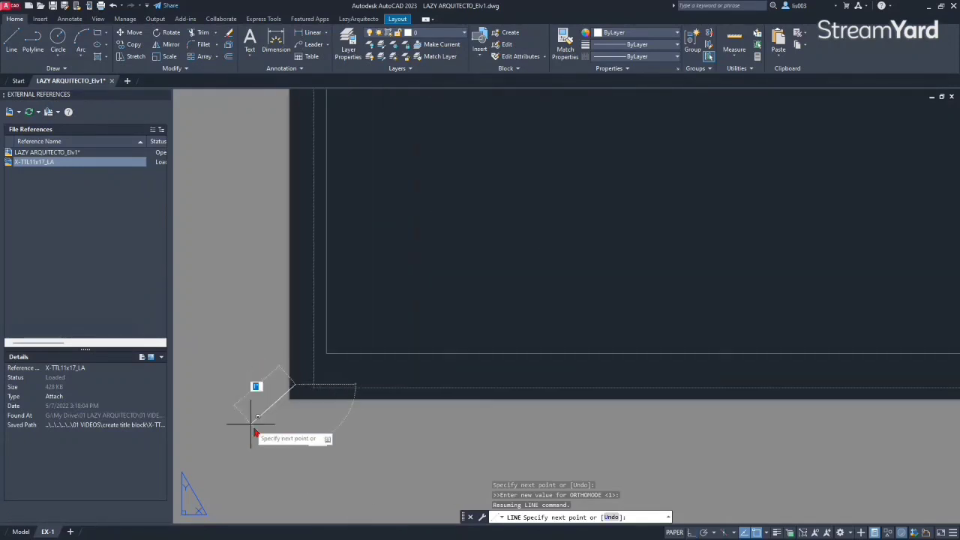
scroll(277, 448, "down", 2)
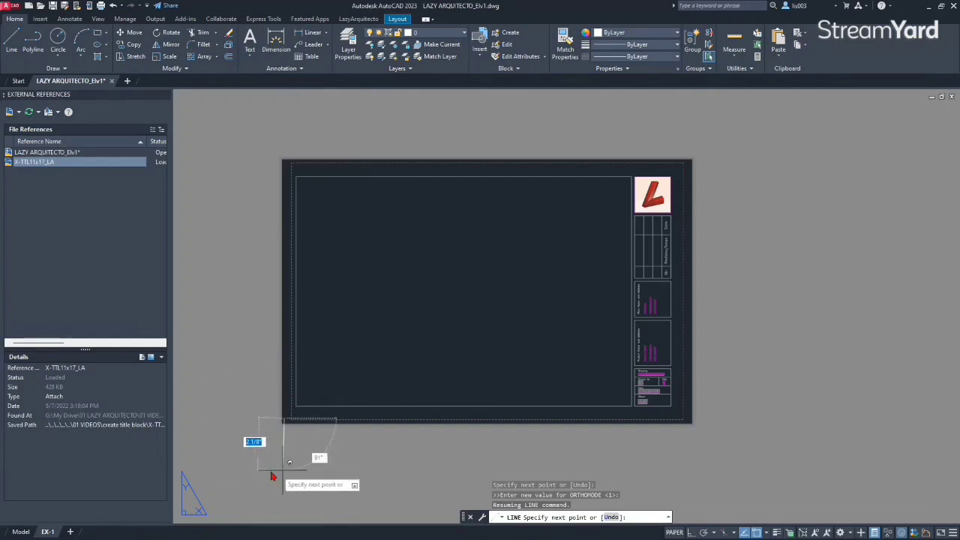
key("Escape")
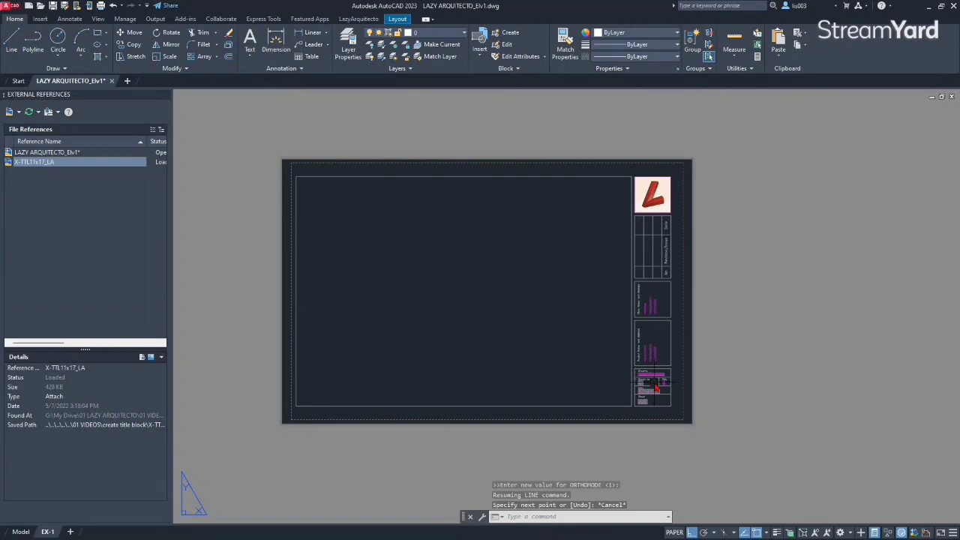
scroll(662, 411, "up", 5)
scroll(662, 410, "up", 4)
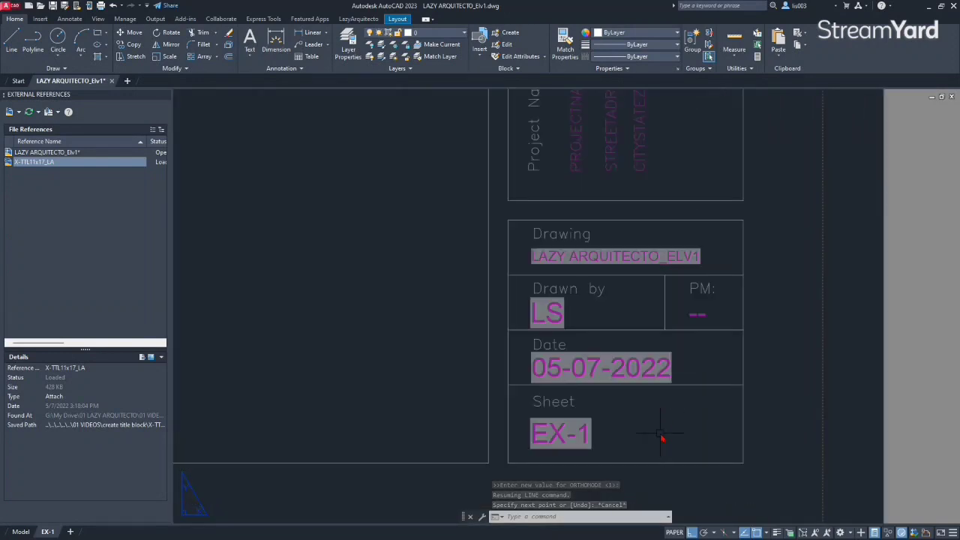
middle_click_drag(662, 437, 530, 426)
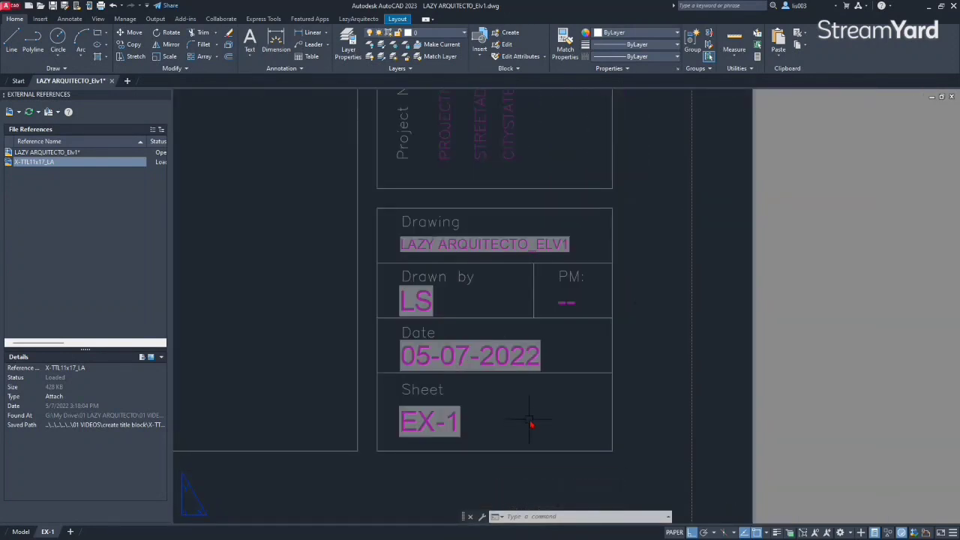
scroll(431, 450, "up", 2)
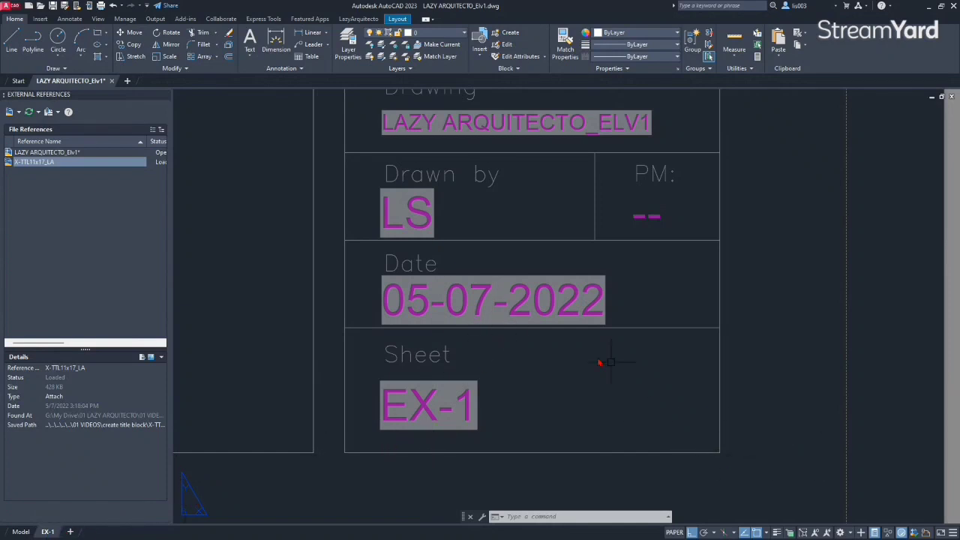
middle_click_drag(472, 253, 464, 407)
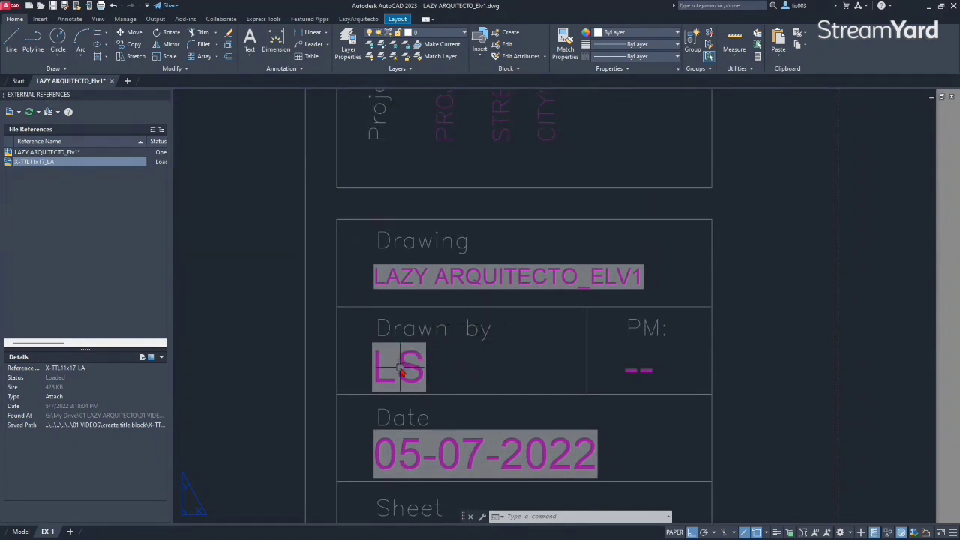
middle_click_drag(426, 284, 425, 358)
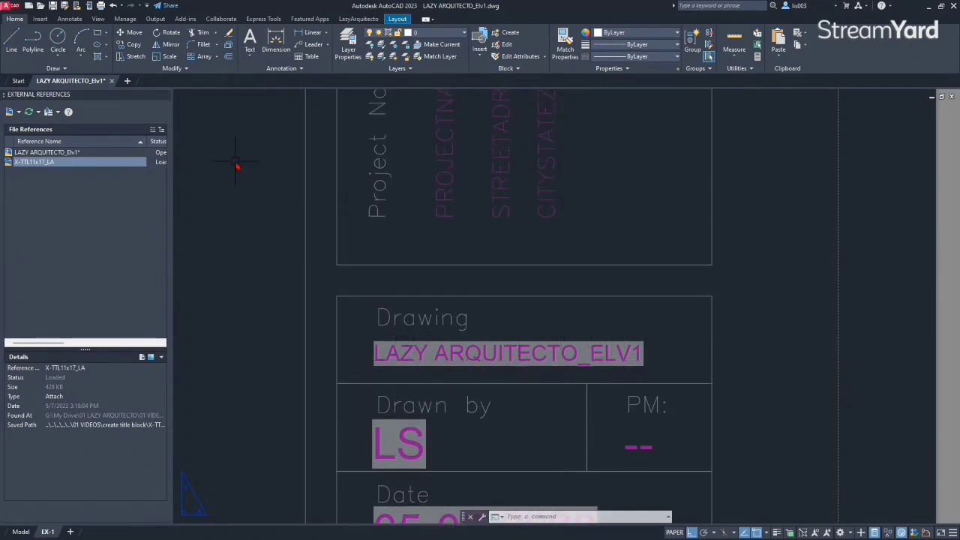
mouse_move(60, 83)
scroll(534, 276, "down", 4)
middle_click_drag(534, 276, 531, 344)
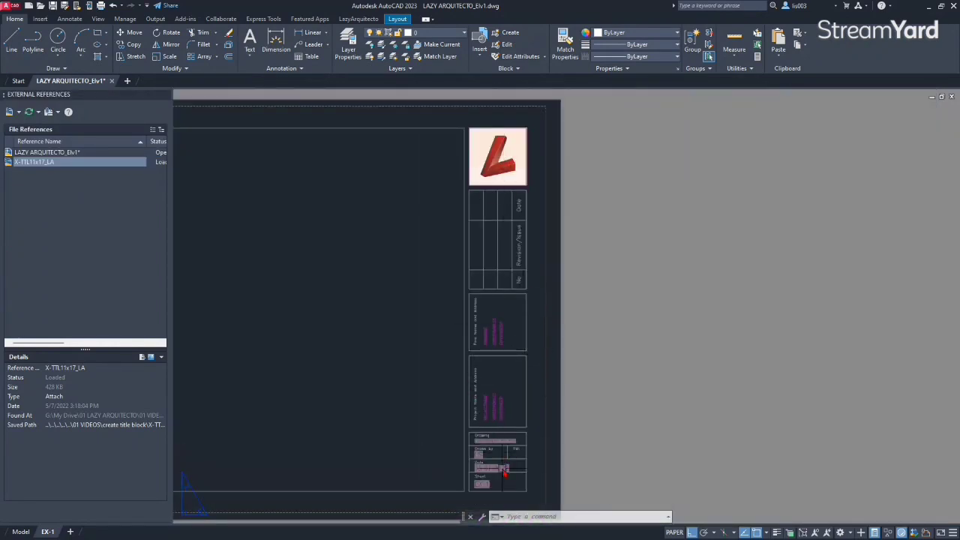
scroll(502, 456, "up", 6)
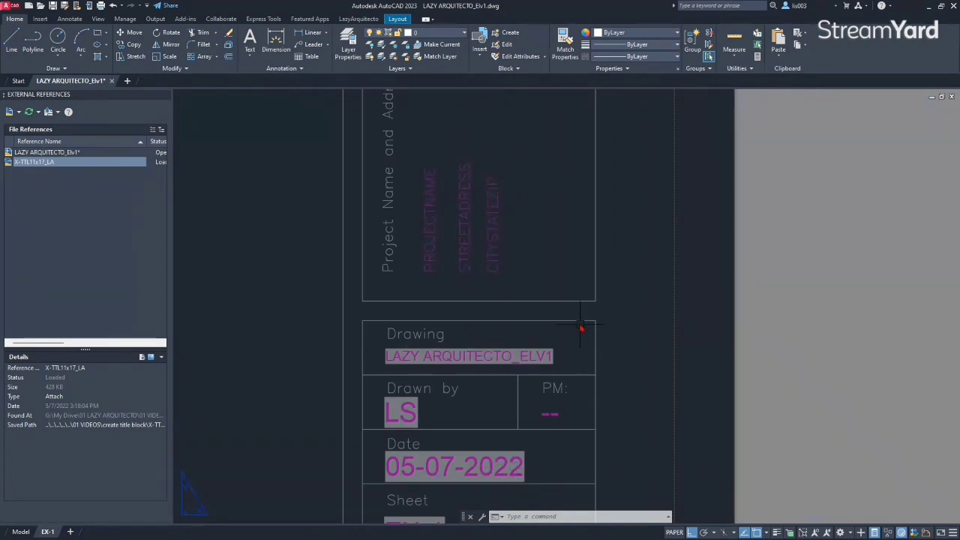
scroll(577, 330, "down", 3)
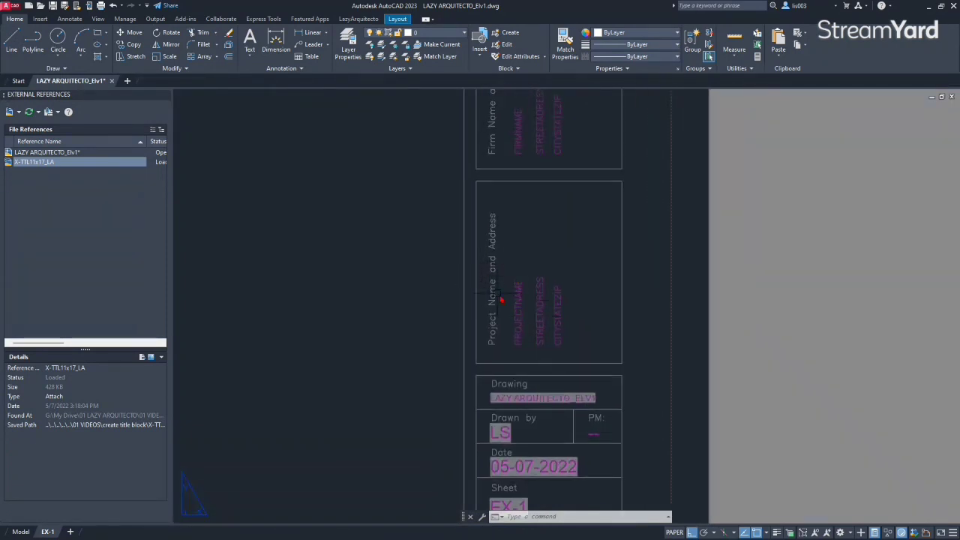
scroll(598, 439, "up", 2)
scroll(597, 439, "up", 2)
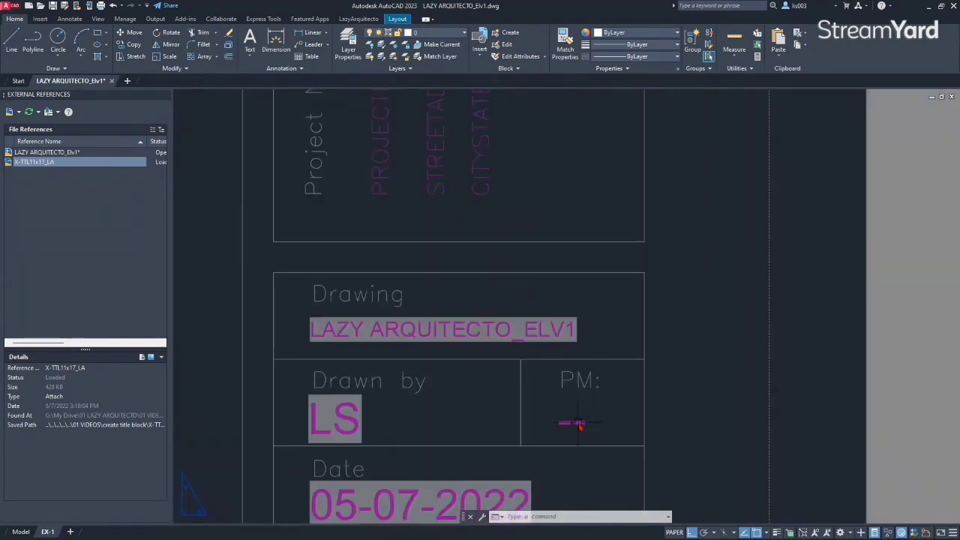
scroll(578, 424, "down", 4)
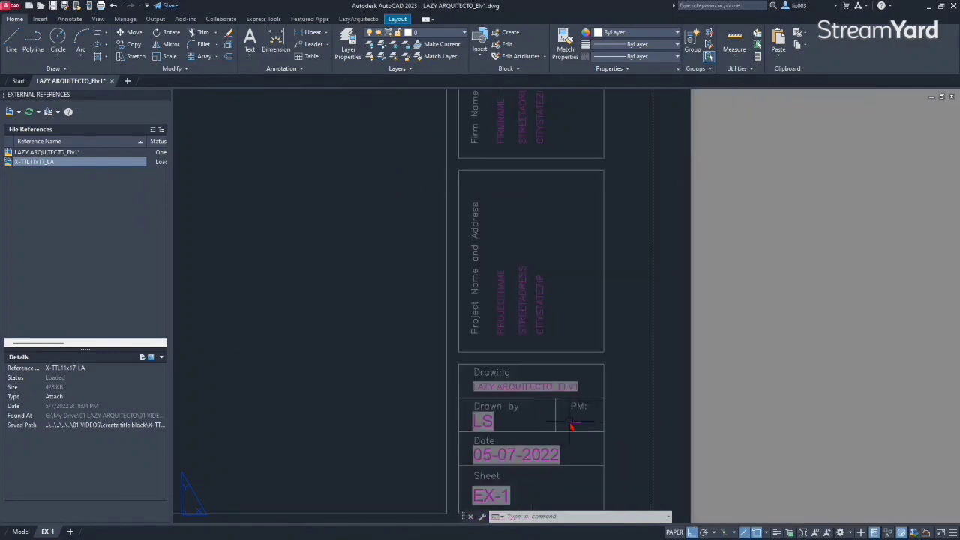
Step: Start in-place editing of the X-TTL11x17_LA title block reference
double_click(606, 387)
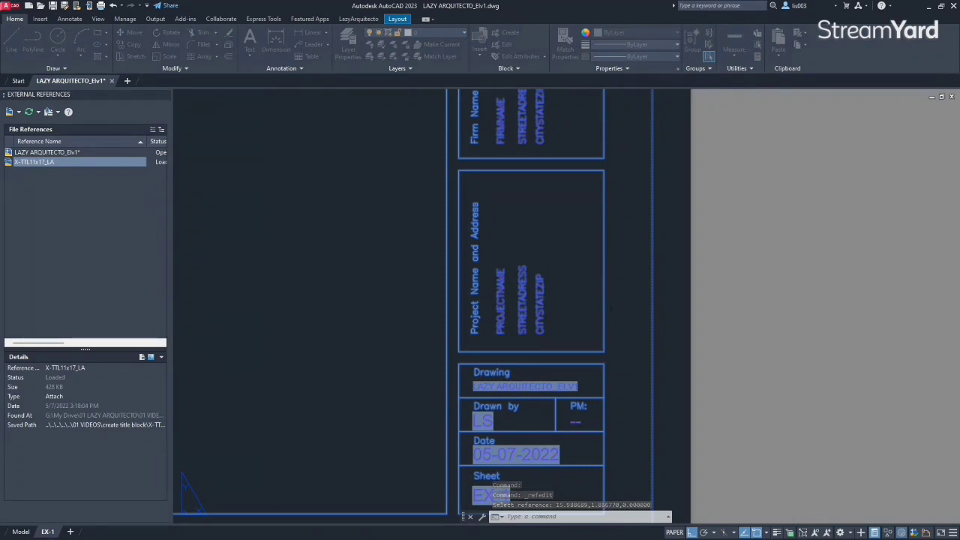
left_click_drag(577, 227, 368, 220)
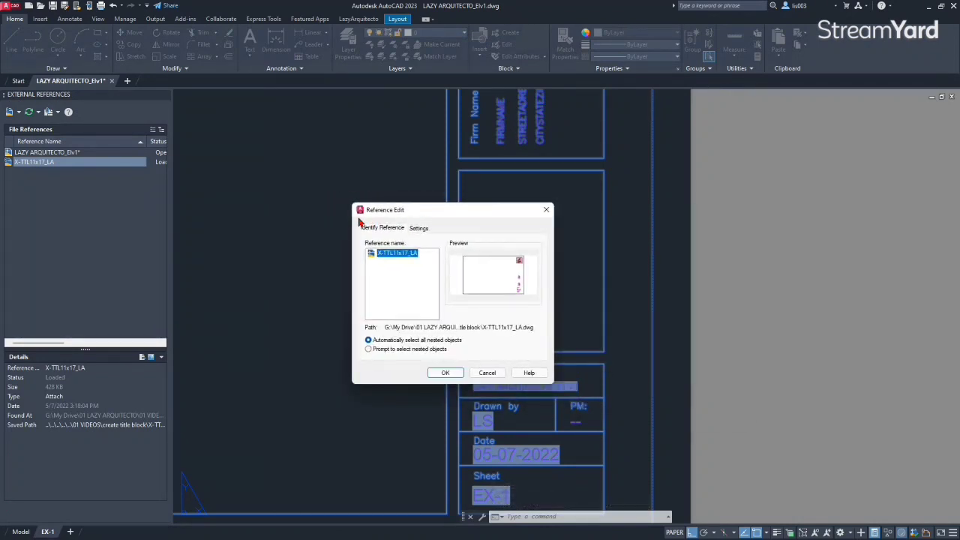
left_click(443, 373)
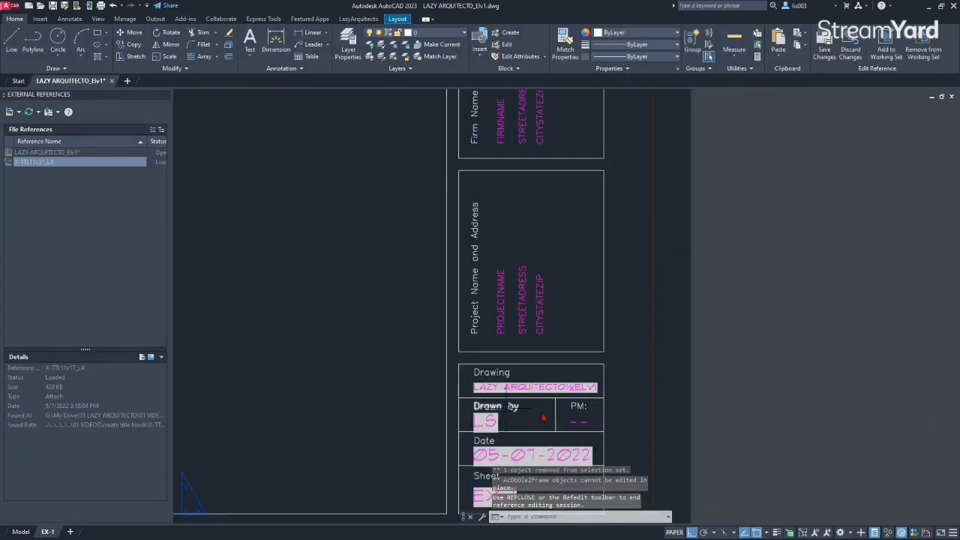
scroll(551, 420, "up", 4)
Step: Change the PM text from -- to AE and save the edit back to the reference
left_click(577, 426)
double_click(577, 426)
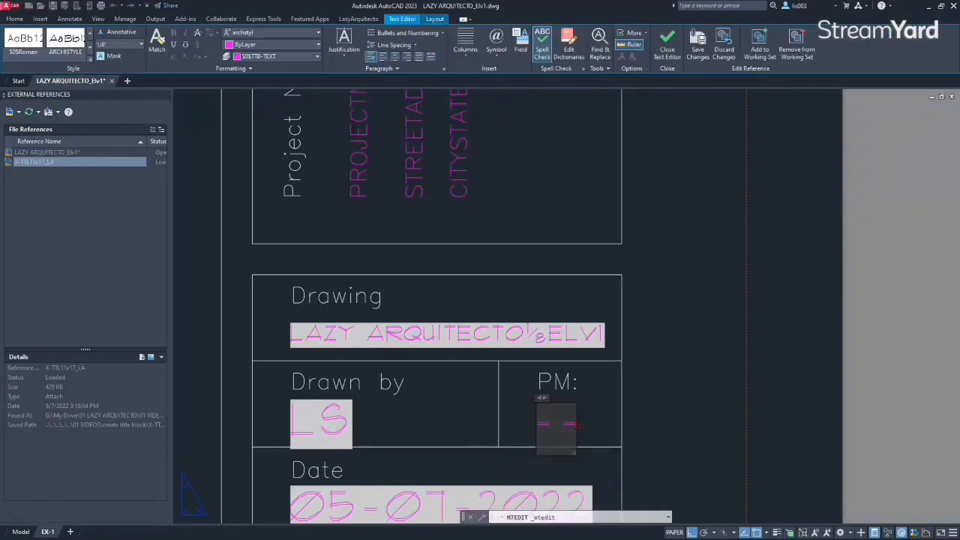
double_click(569, 426)
type("AS")
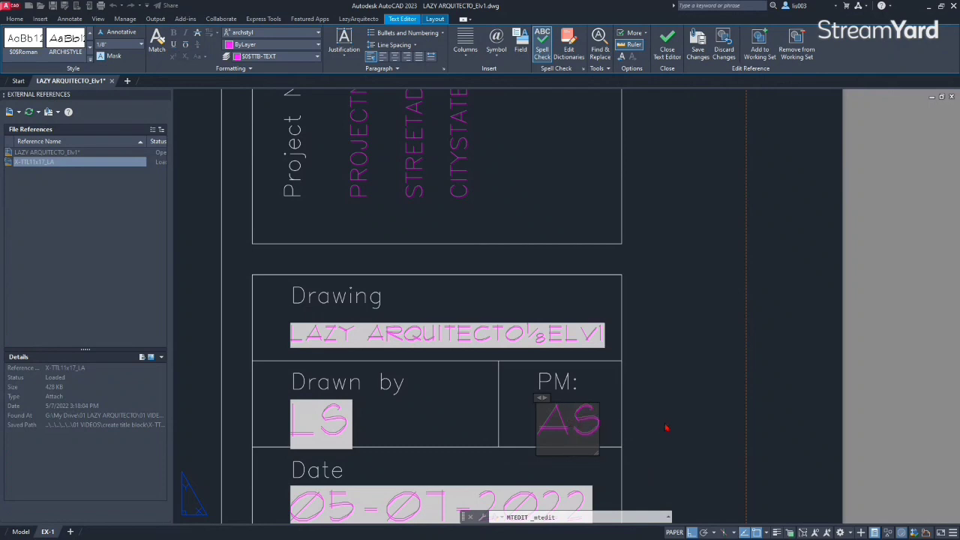
key("BackSpace")
type("E")
left_click(656, 426)
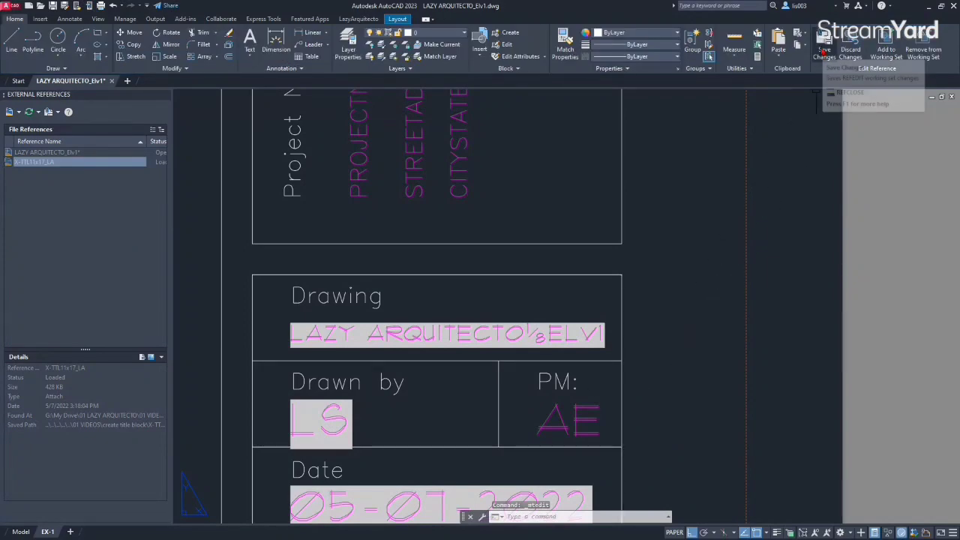
left_click(823, 51)
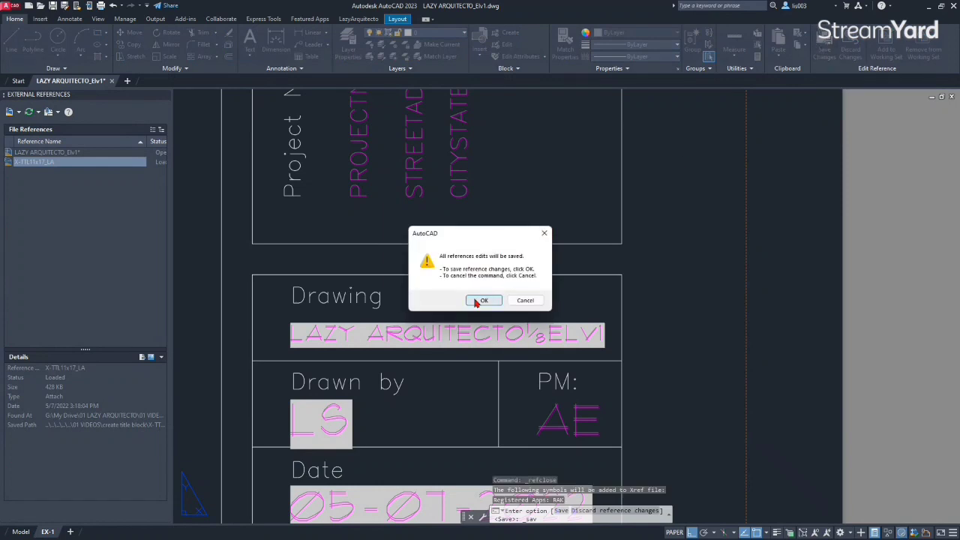
left_click(477, 302)
scroll(637, 368, "down", 3)
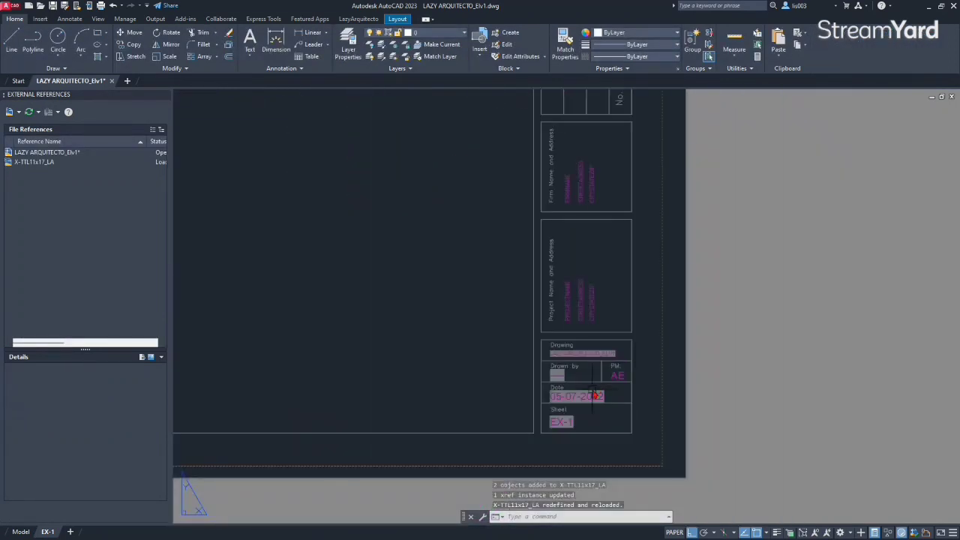
scroll(592, 393, "down", 2)
scroll(599, 415, "down", 2)
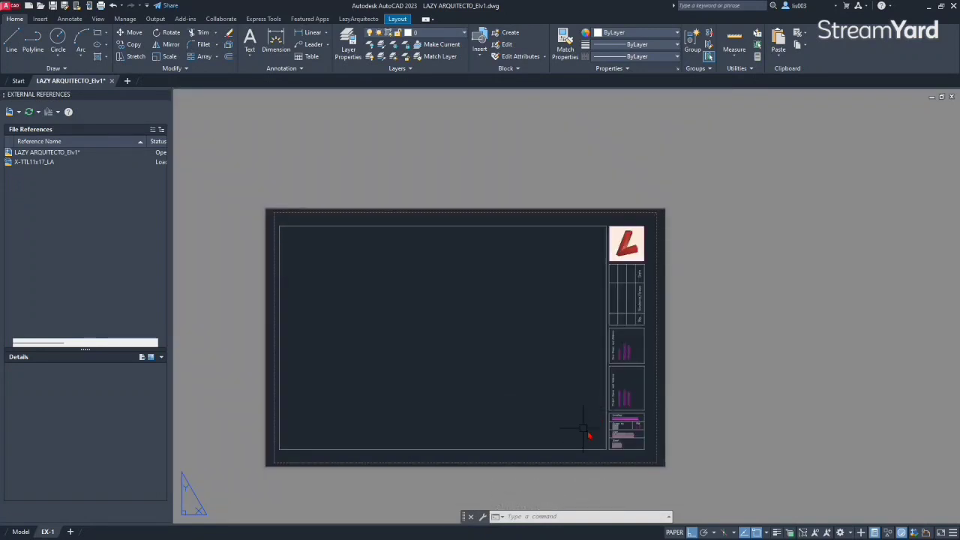
scroll(599, 442, "up", 4)
middle_click_drag(638, 429, 598, 439)
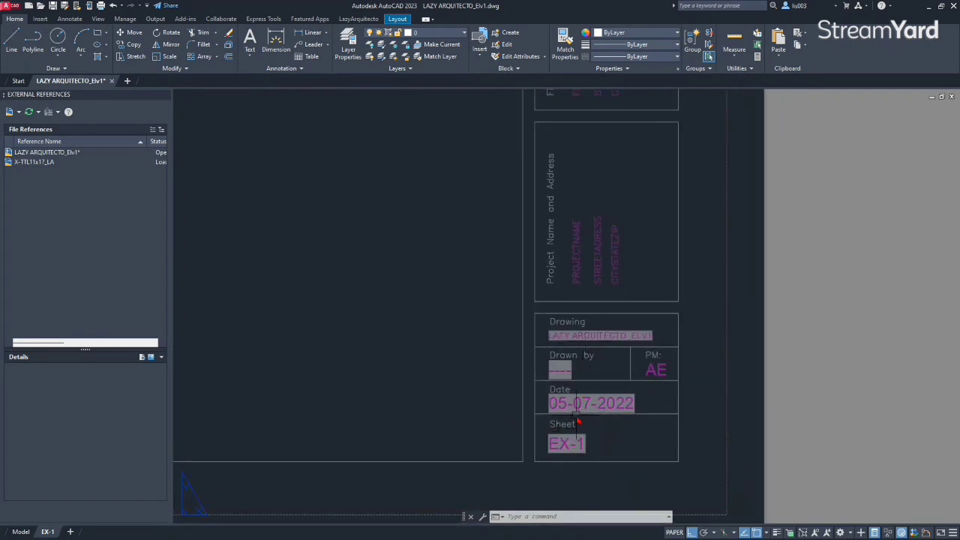
scroll(578, 424, "down", 2)
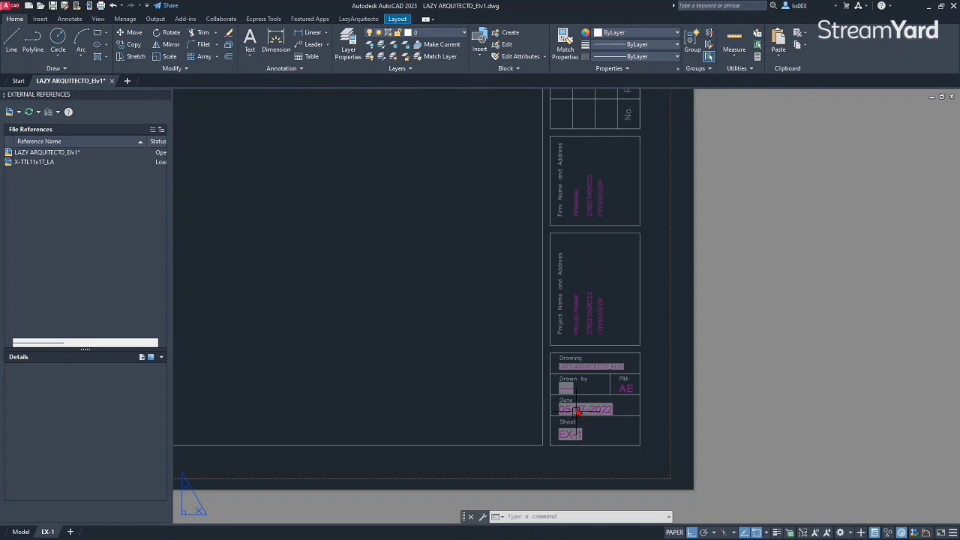
scroll(578, 422, "up", 1)
scroll(578, 441, "down", 1)
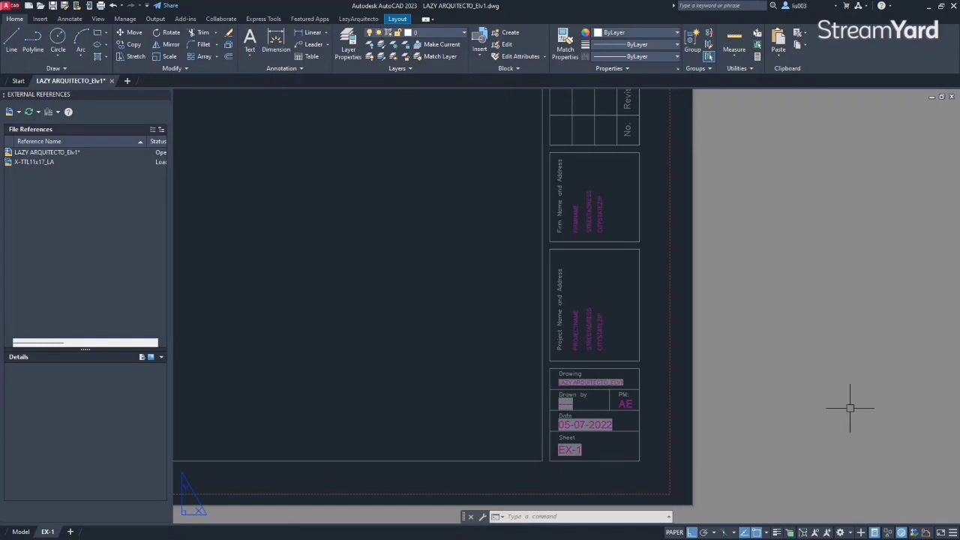
middle_click_drag(422, 460, 532, 455)
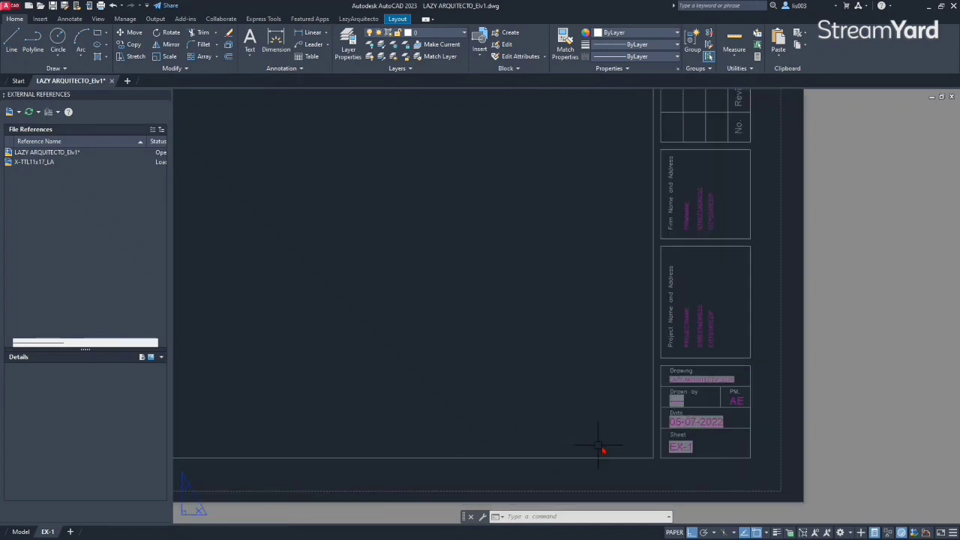
scroll(678, 443, "up", 1)
scroll(676, 447, "down", 1)
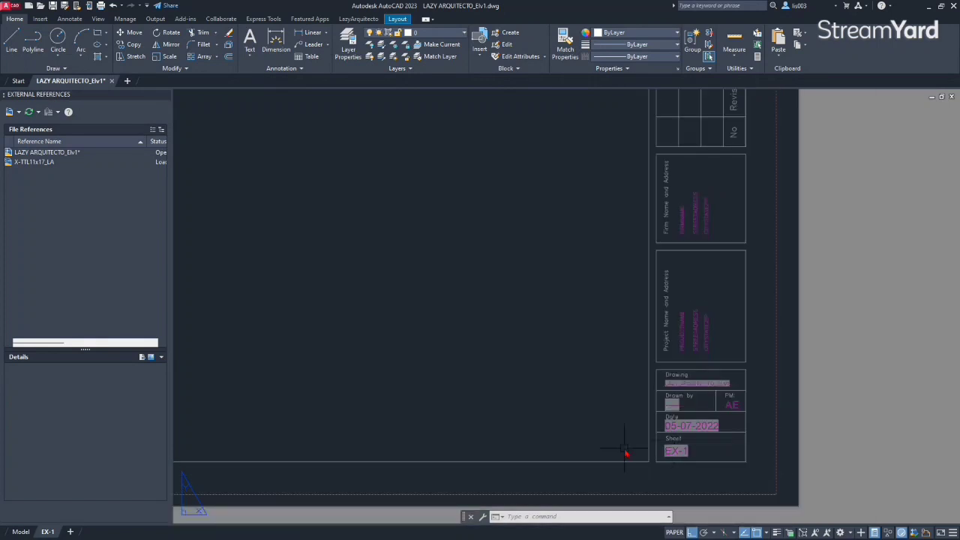
scroll(626, 452, "down", 1)
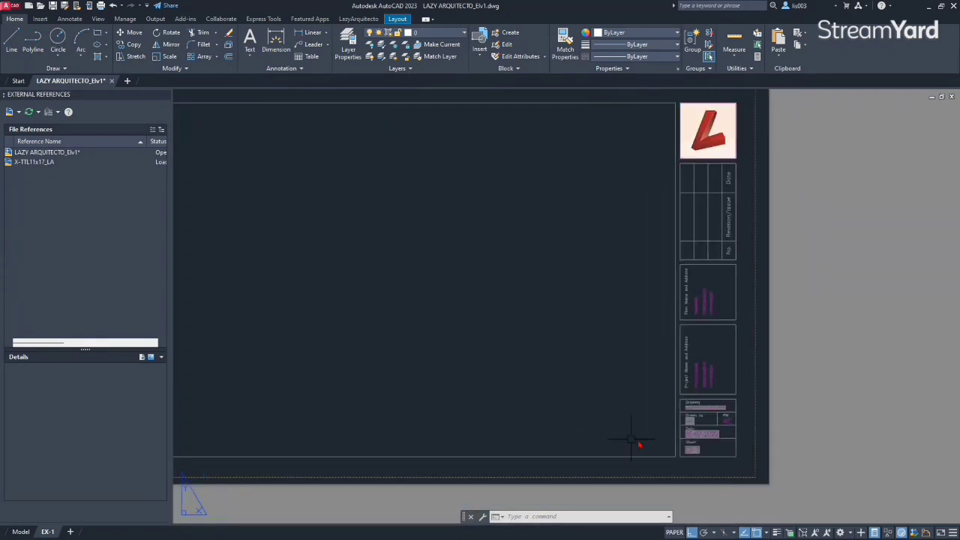
scroll(675, 435, "up", 2)
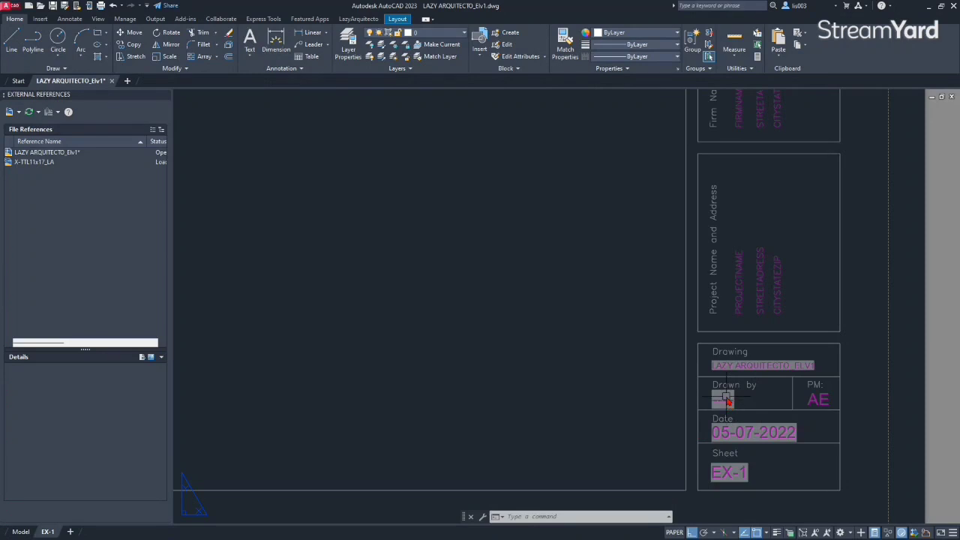
scroll(662, 424, "down", 3)
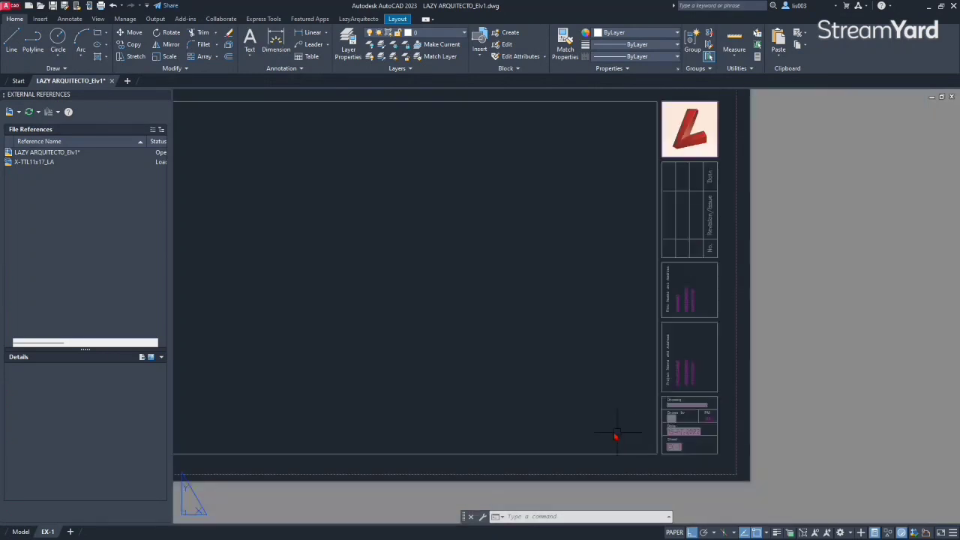
middle_click(523, 433)
middle_click(523, 433)
middle_click_drag(492, 426, 469, 389)
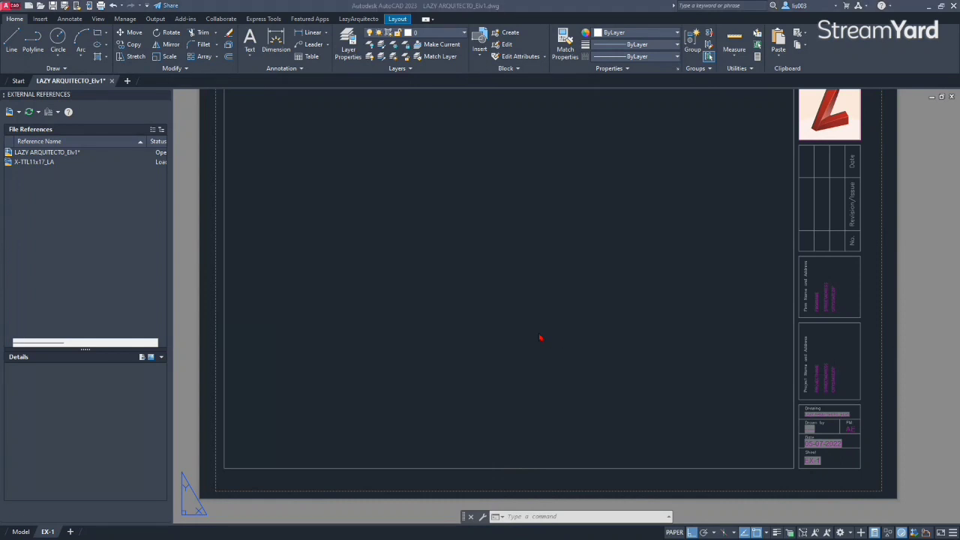
Step: Run UPDATEFIELD on the title block to refresh its four fields
type("UPDATFIELD")
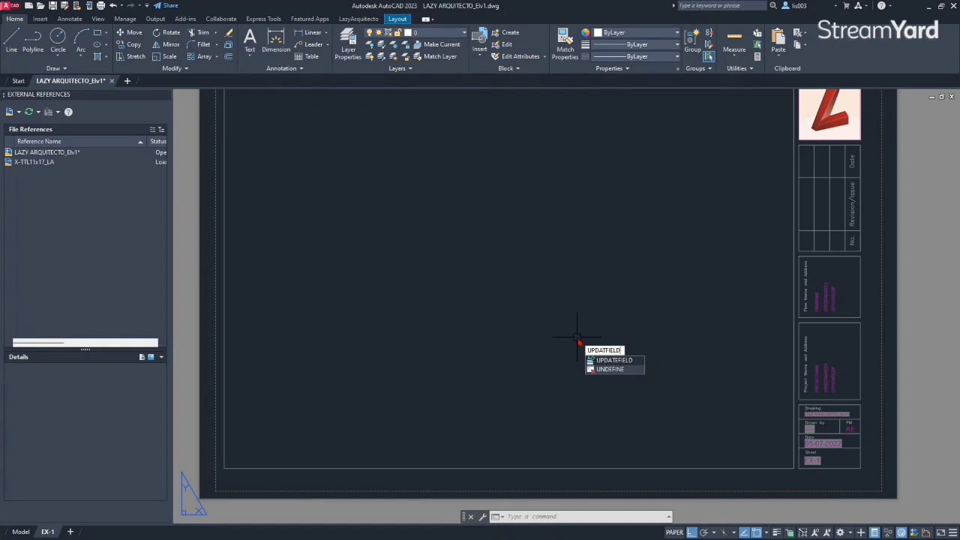
key("Return")
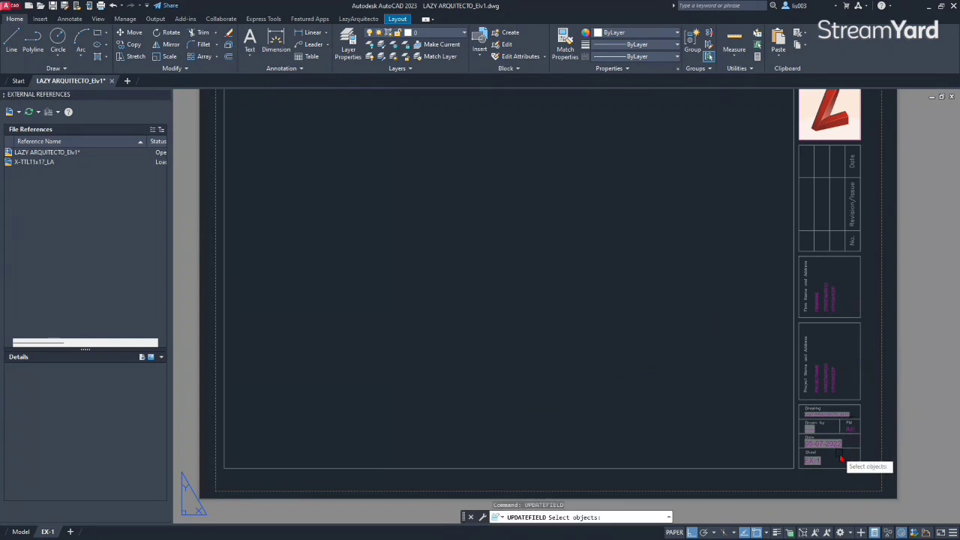
scroll(833, 448, "up", 3)
left_click(773, 407)
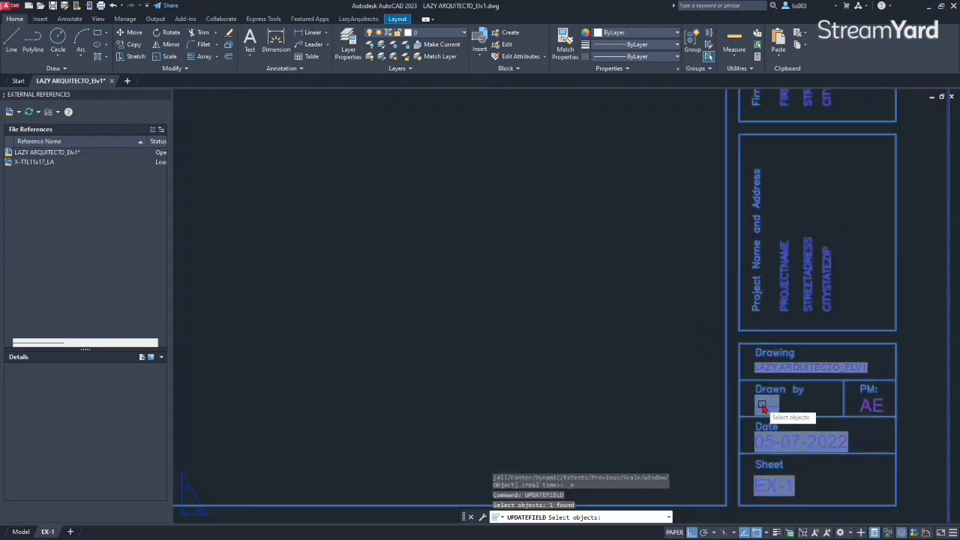
key("Return")
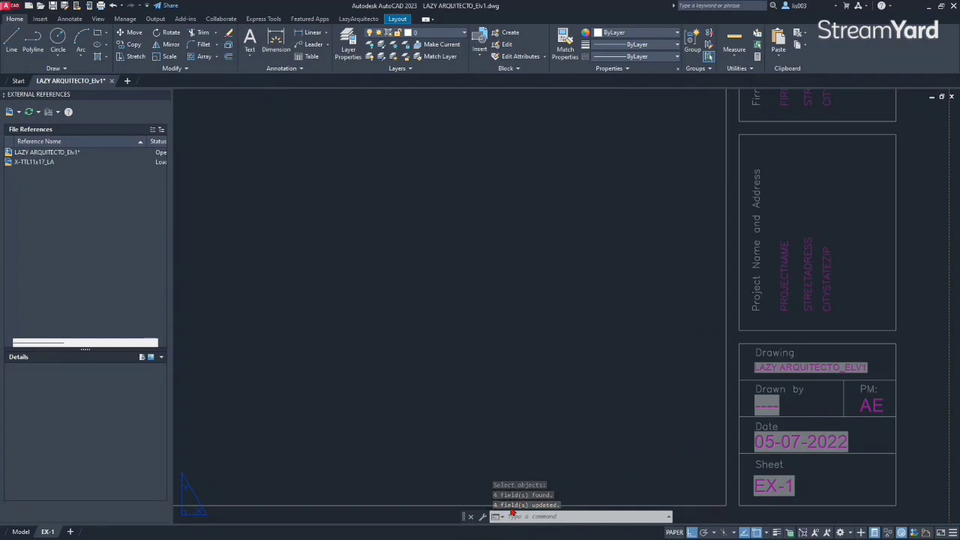
scroll(536, 455, "down", 4)
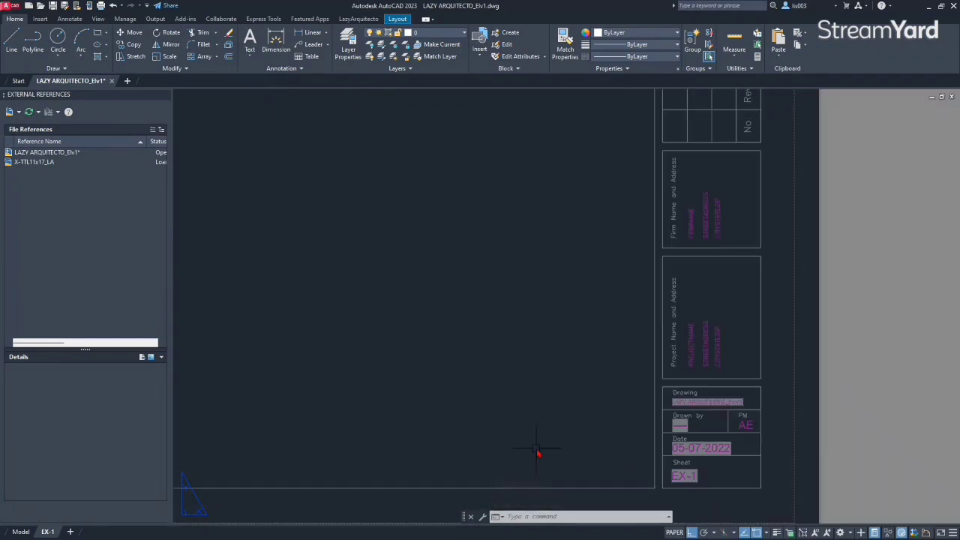
Step: Open the EX-1 print preview with PRE and zoom in on the title block
type("pre")
key("Return")
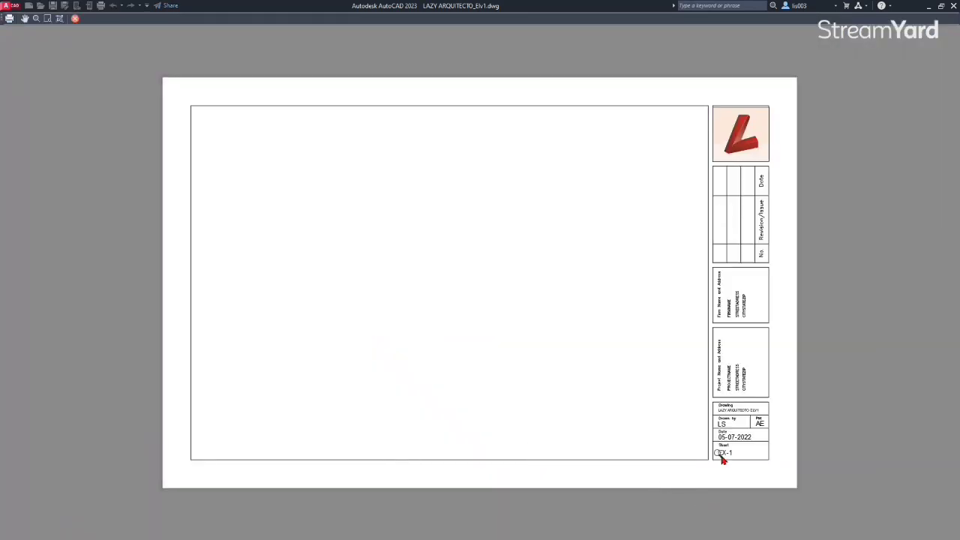
scroll(722, 456, "up", 5)
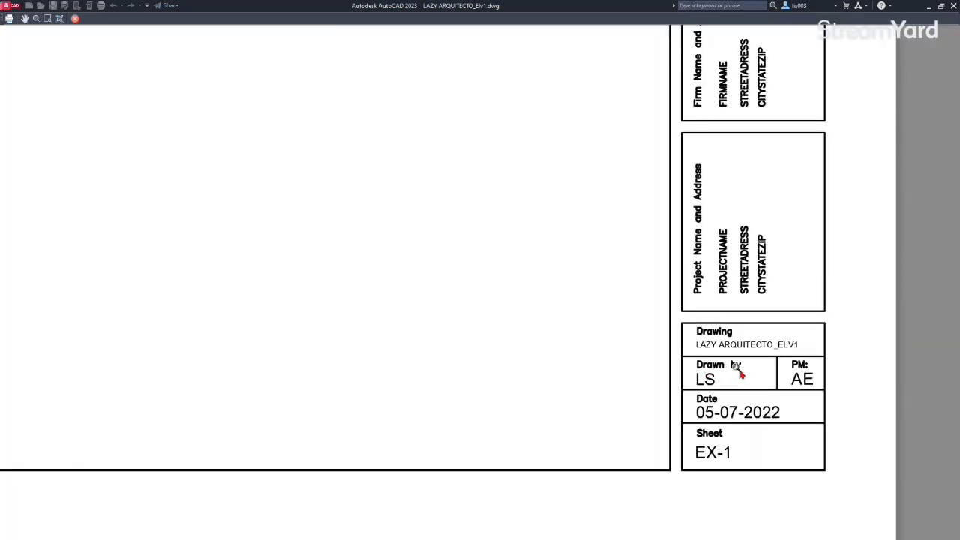